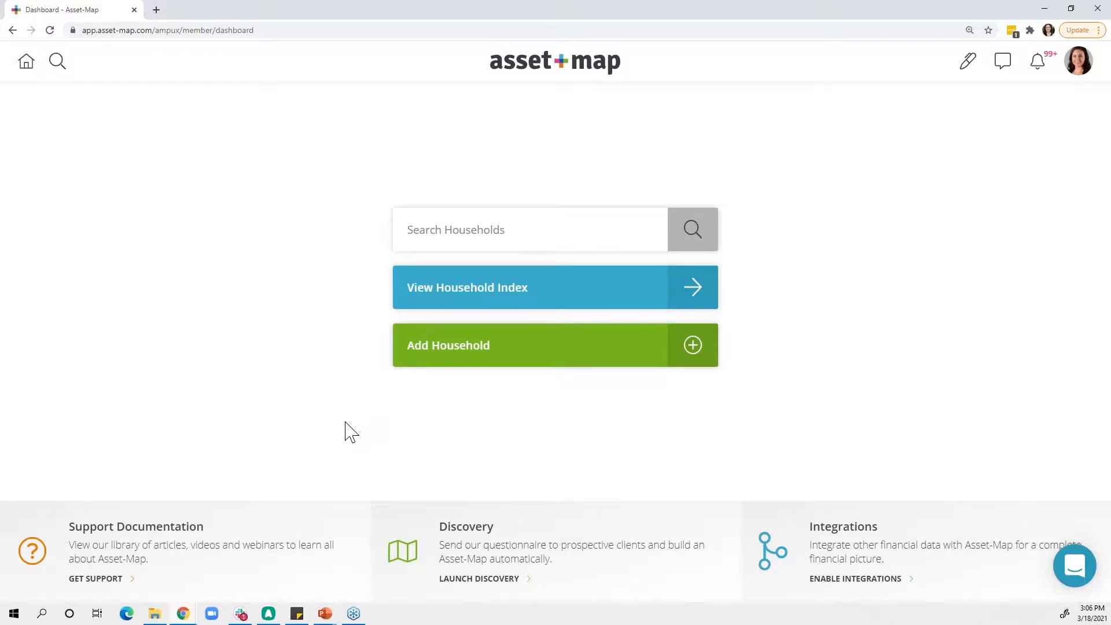
- Switch the platform to the classic UX and re-enable the new UX
left_click(1075, 67)
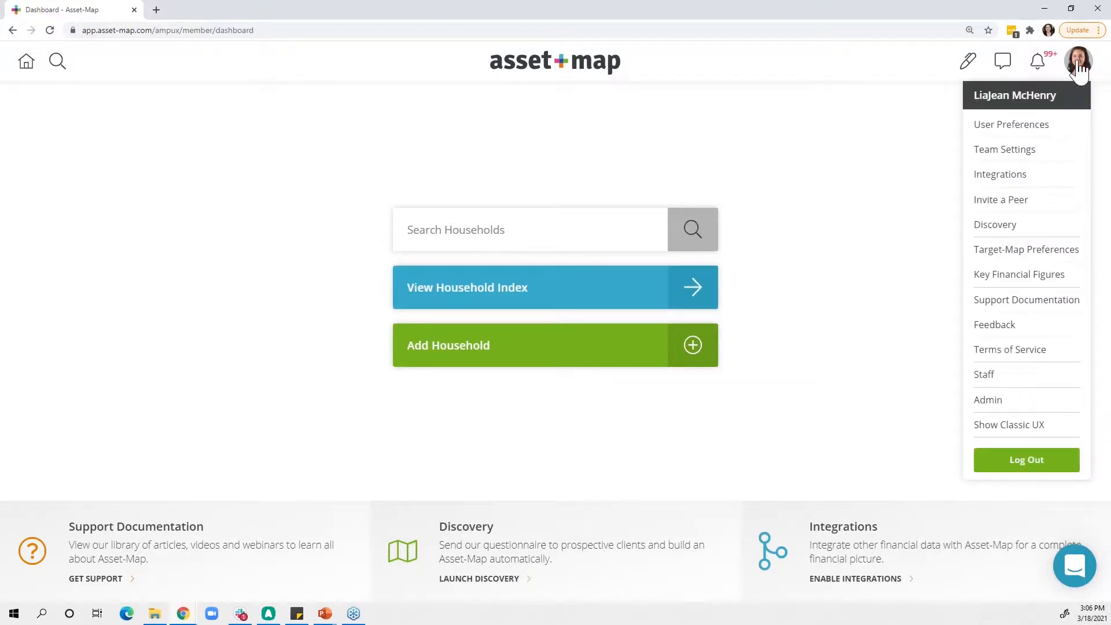
left_click(1003, 429)
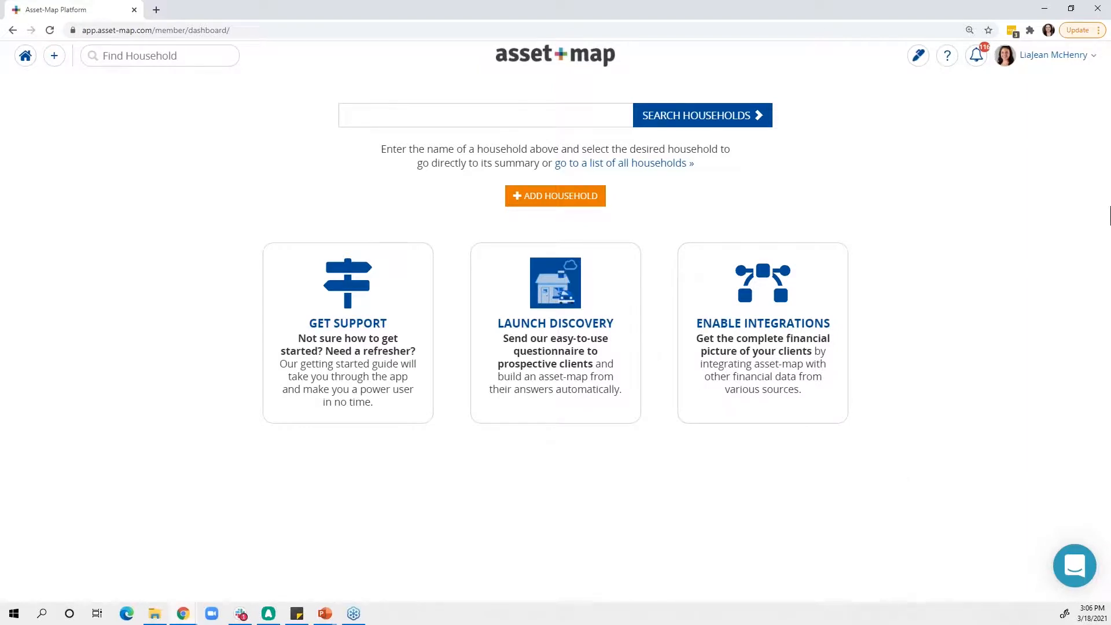
left_click(1039, 65)
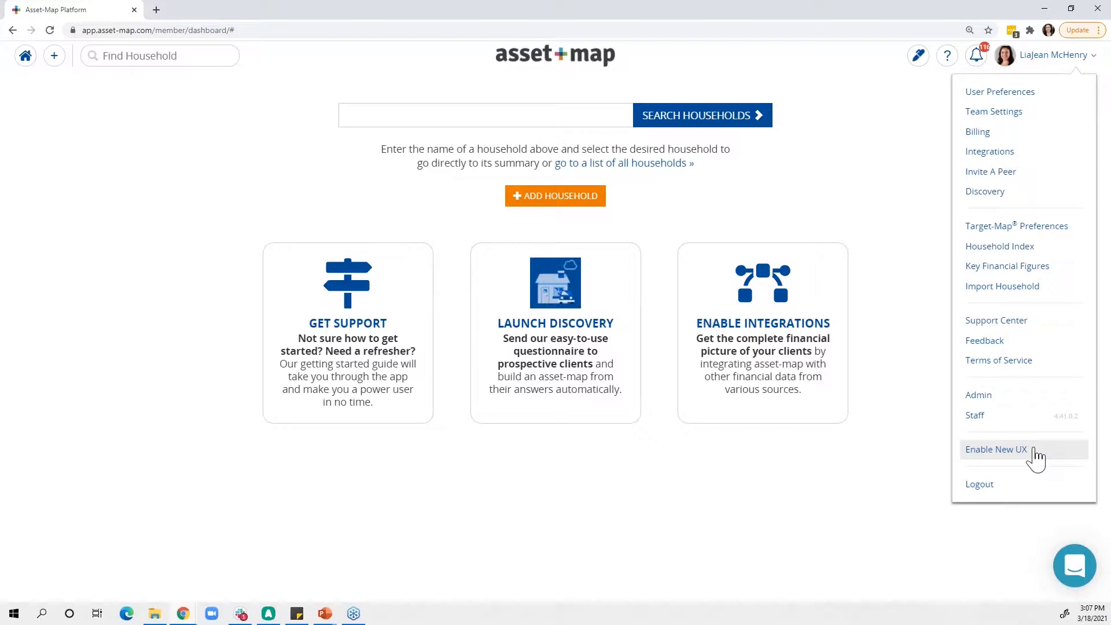
left_click(1034, 450)
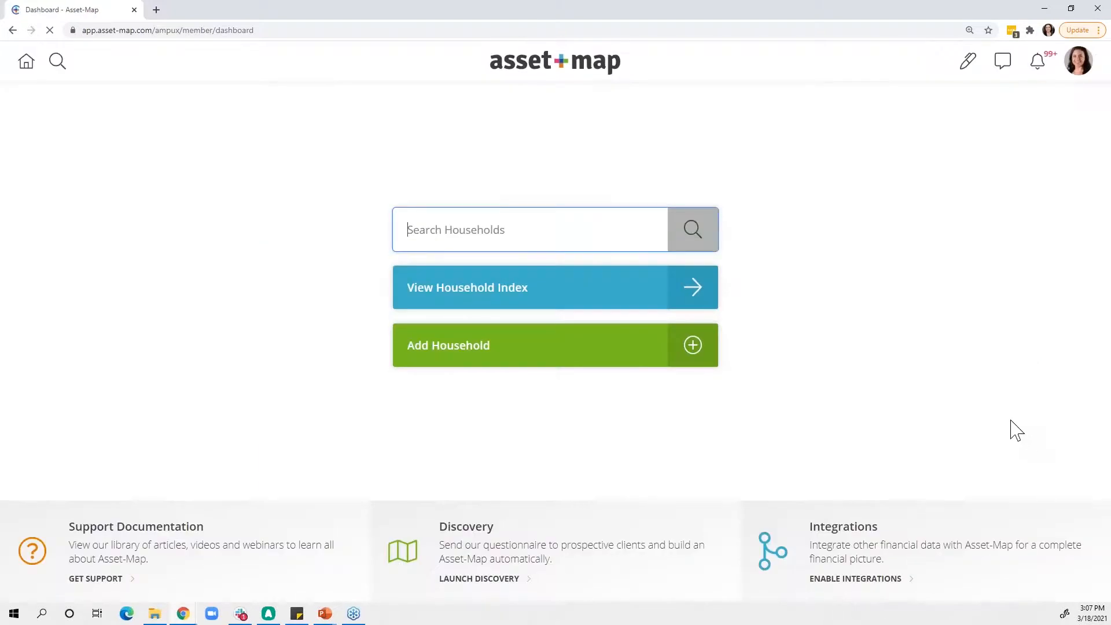
left_click(1082, 65)
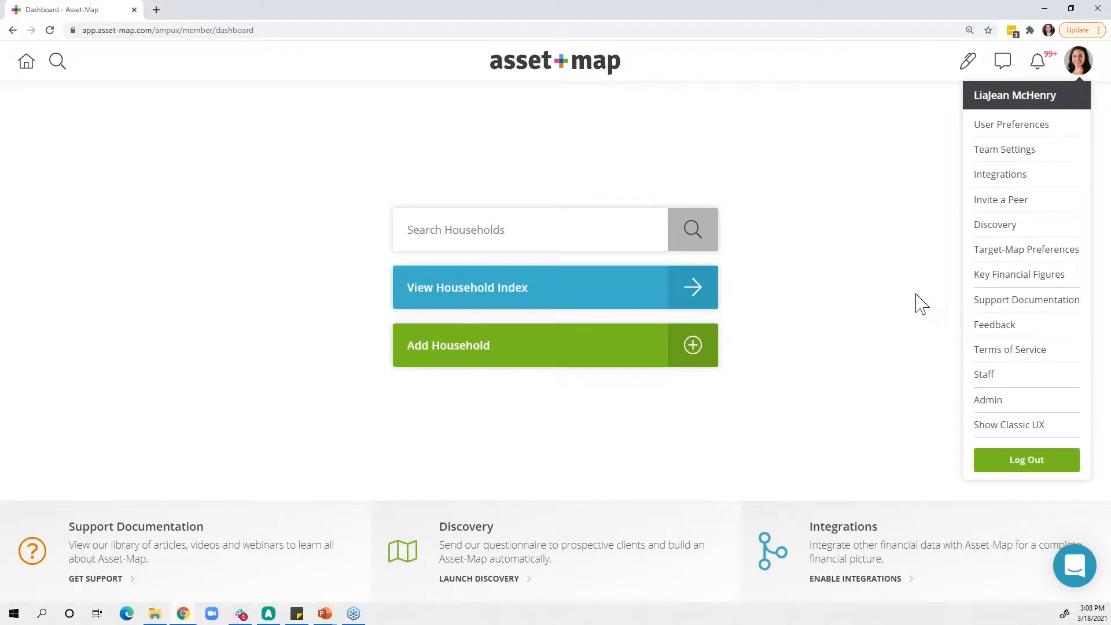
left_click(928, 205)
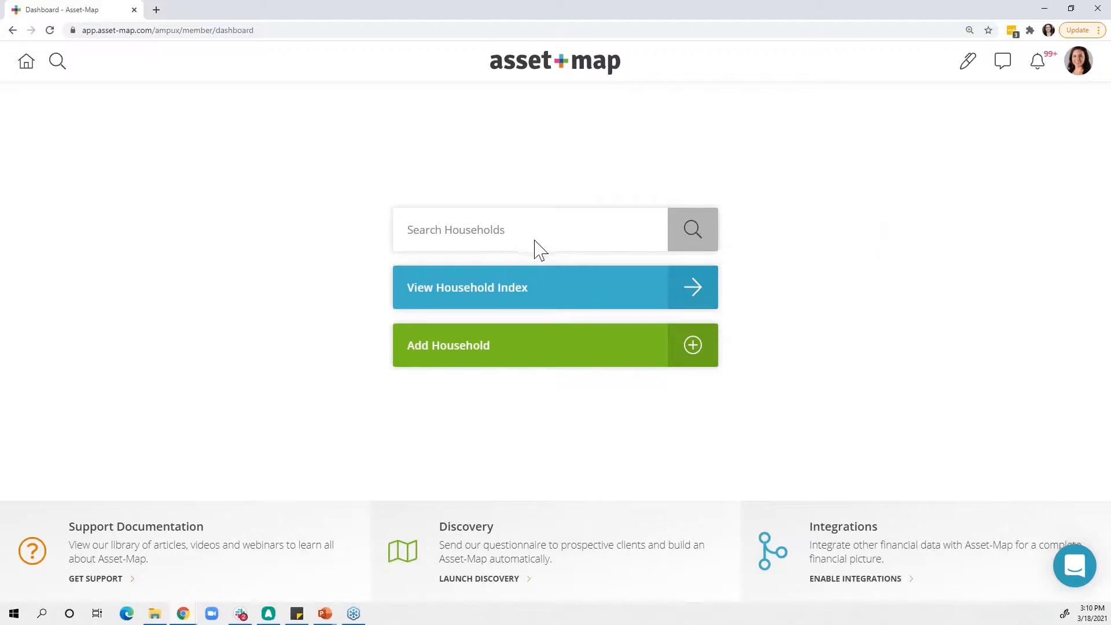
- Look over the methods for adding a new household and the household search and index shortcuts, returning to the dashboard
left_click(497, 356)
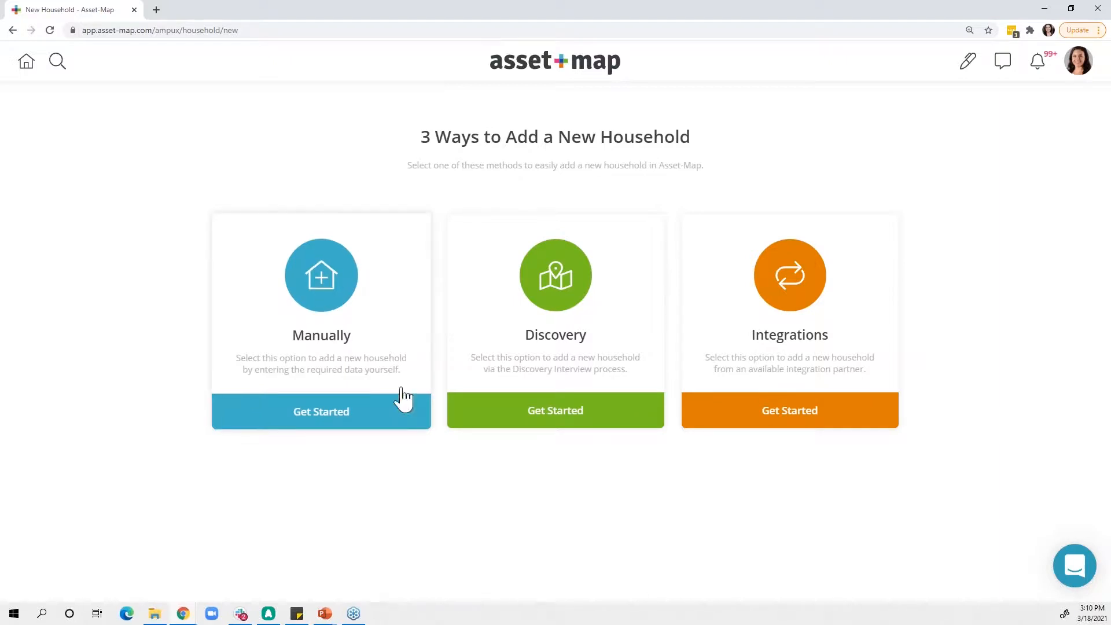
left_click(60, 69)
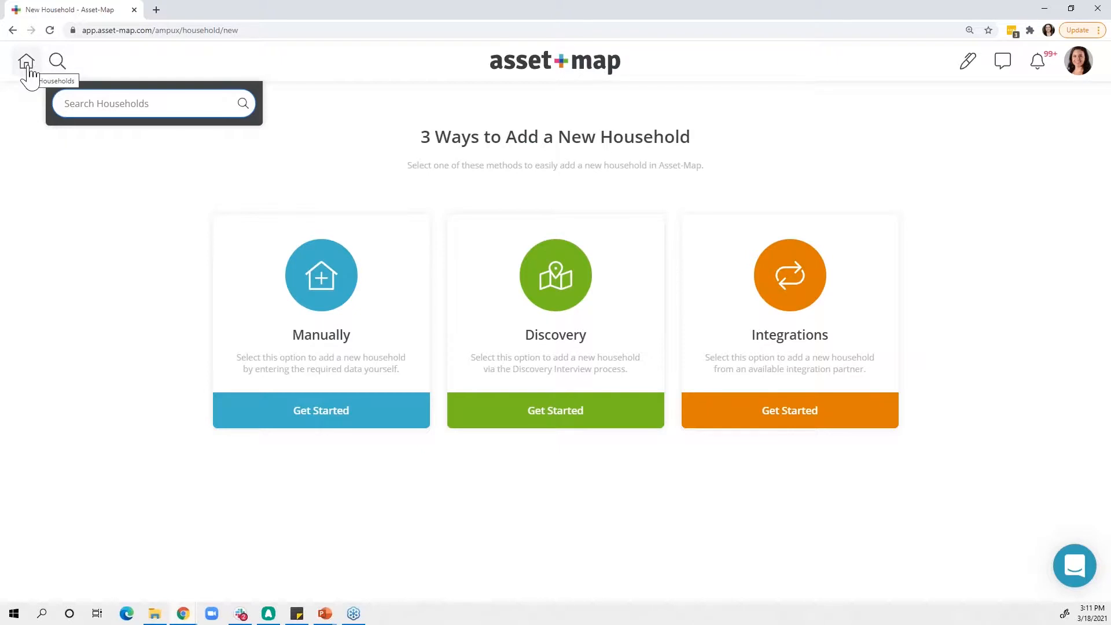
left_click(26, 63)
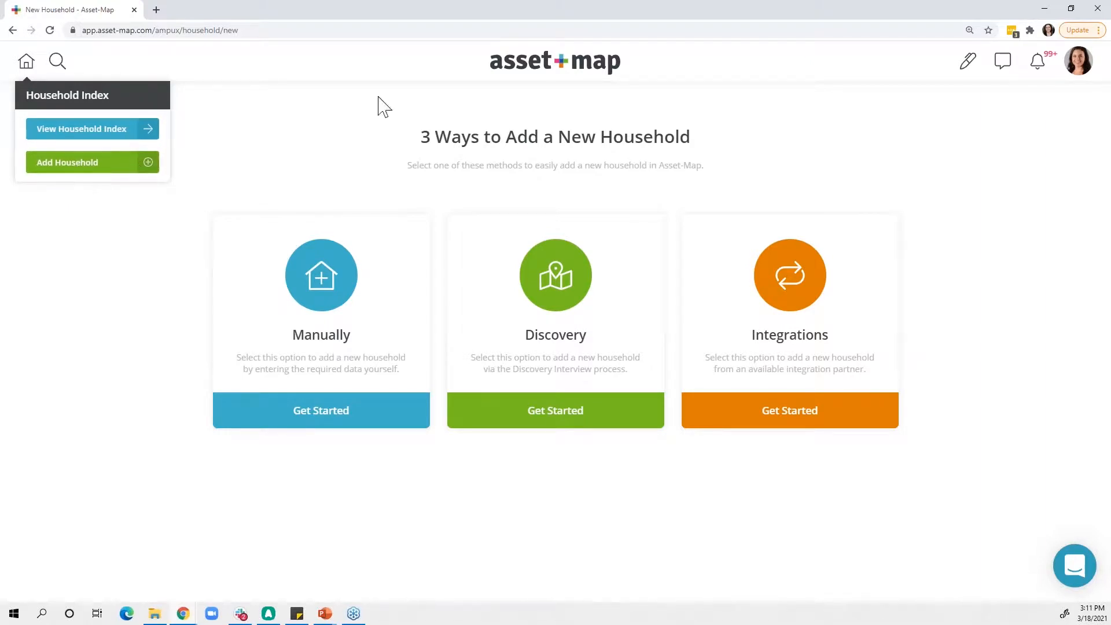
left_click(550, 72)
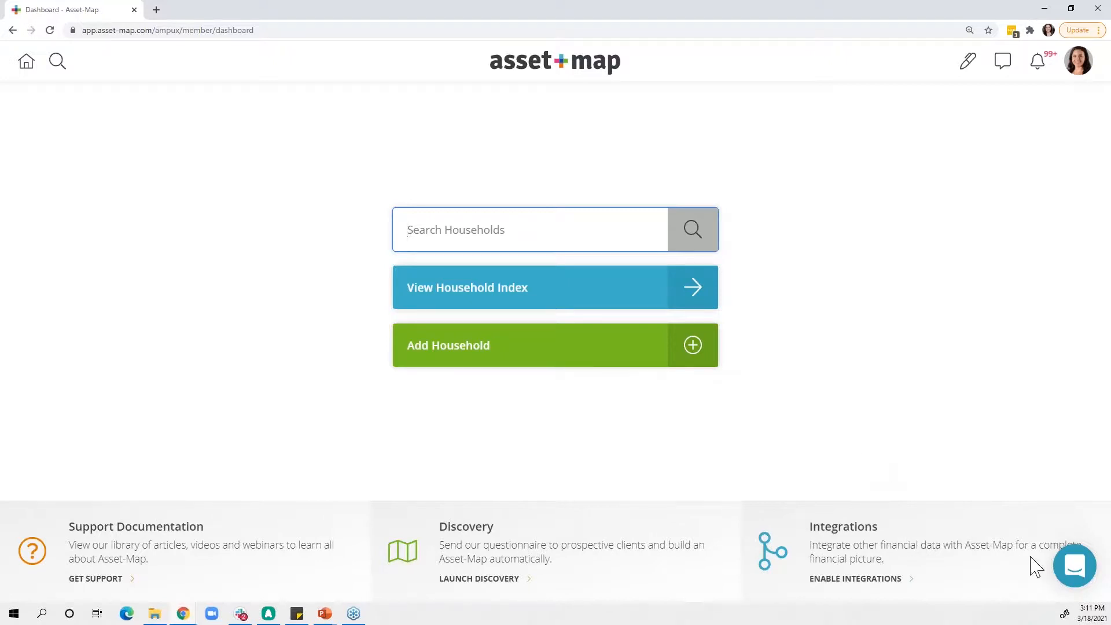
- Review the messaging, article search and question options in the Help Center and close it
left_click(1077, 573)
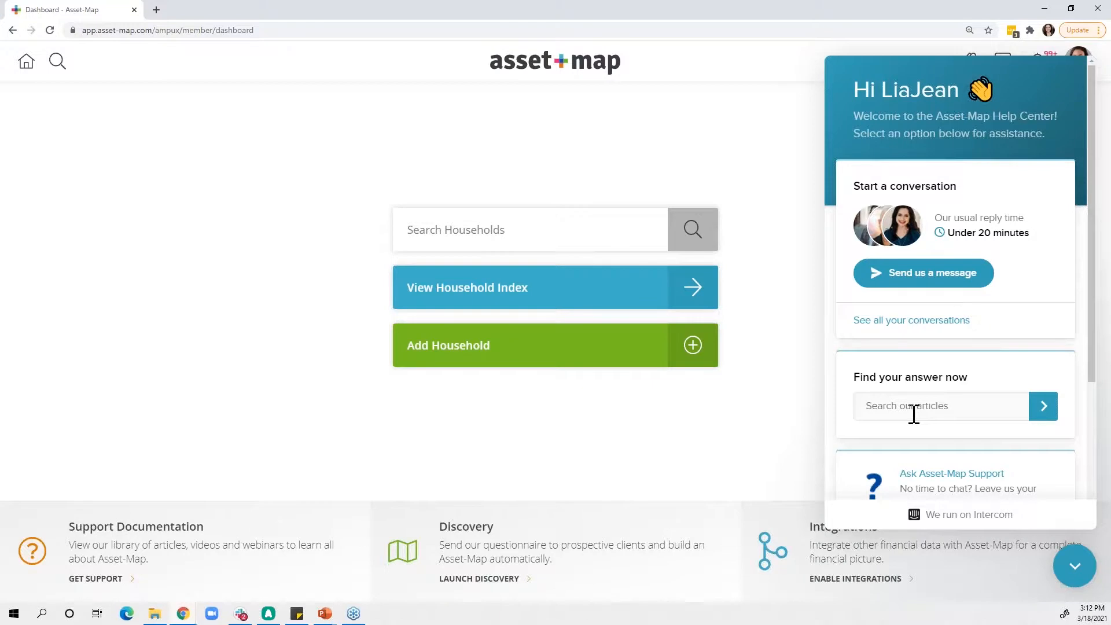
scroll(948, 435, "down", 3)
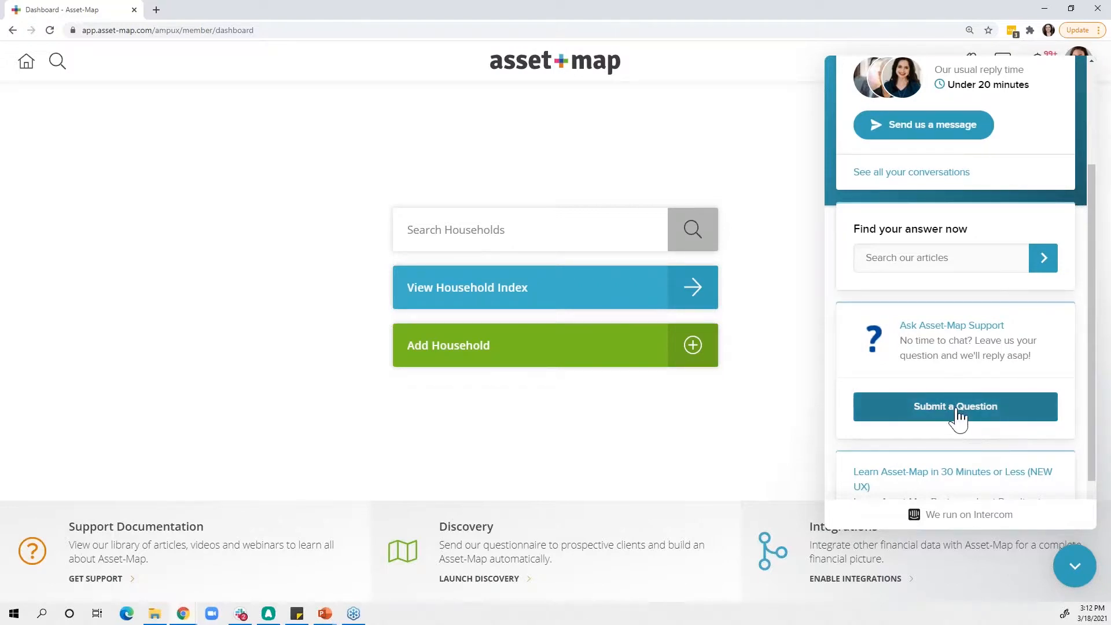
scroll(987, 420, "down", 1)
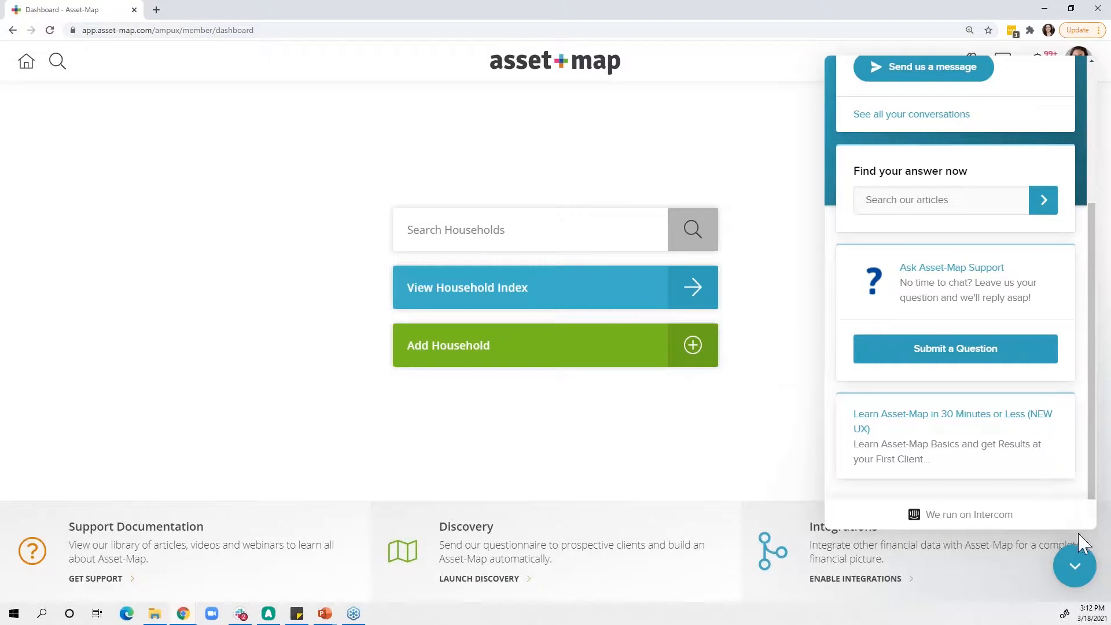
left_click(1078, 573)
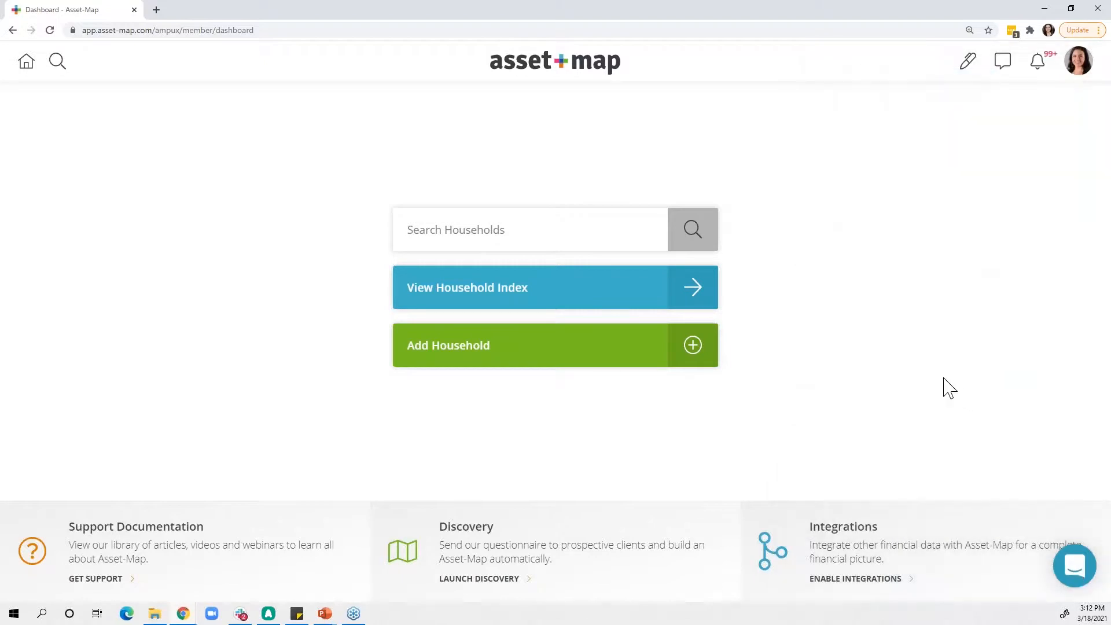
- Check the account options, and view the Help Center through the chat shortcut in the header before closing it
left_click(1080, 73)
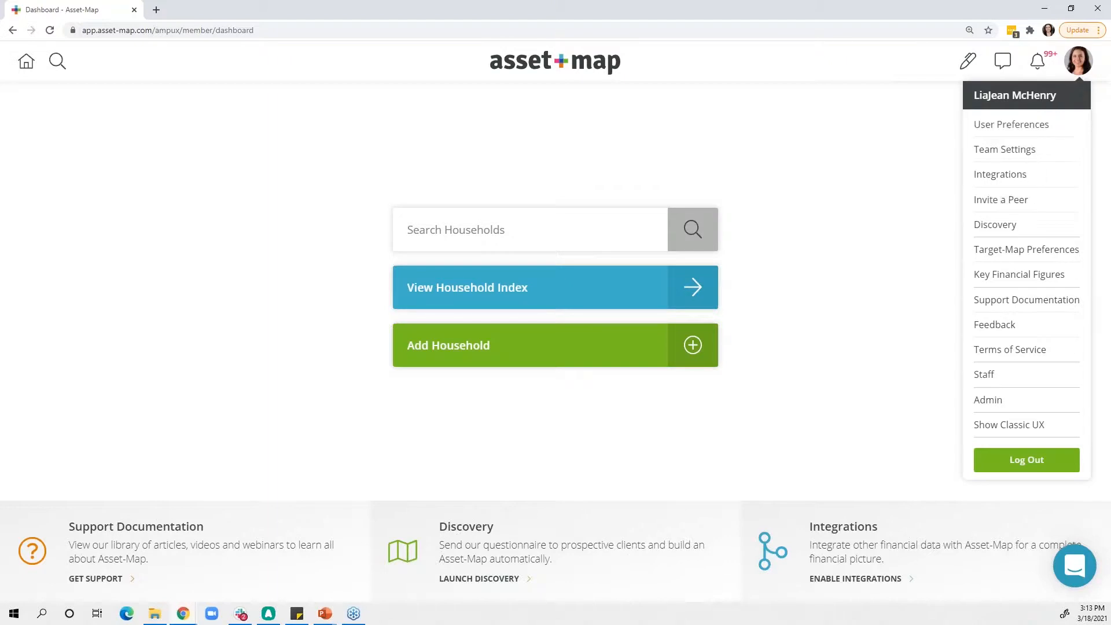
left_click(1007, 125)
left_click(1075, 65)
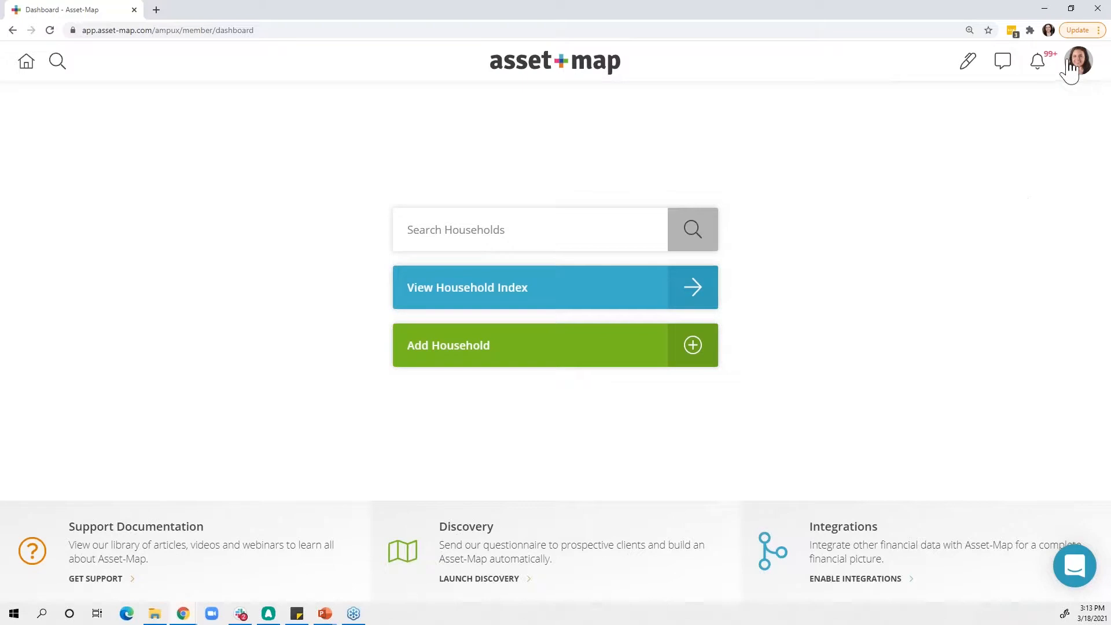
left_click(1005, 63)
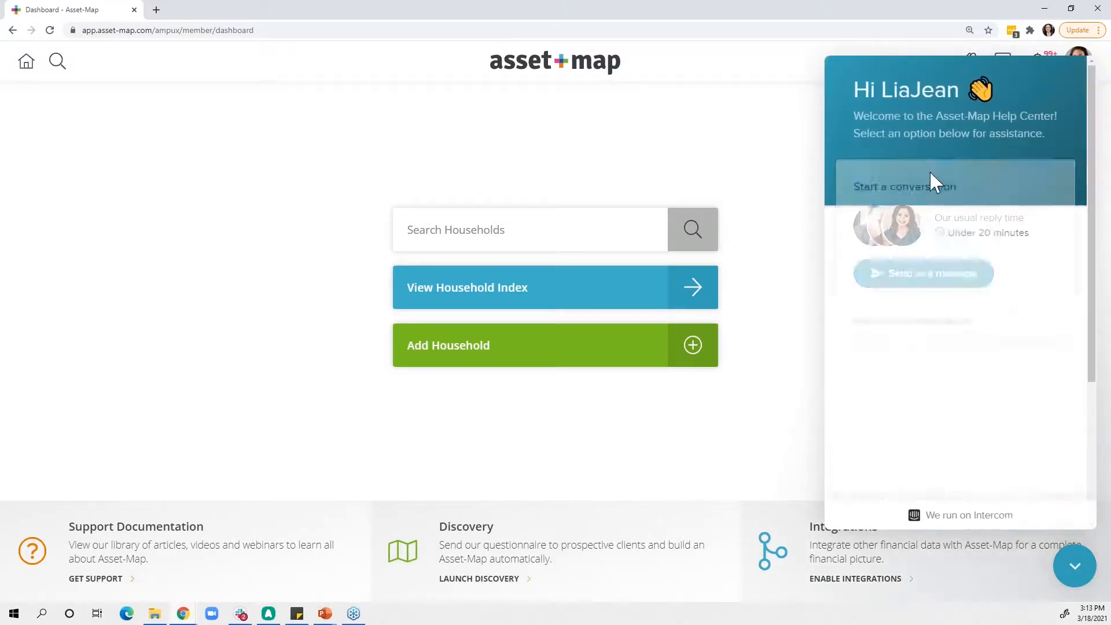
left_click(1072, 575)
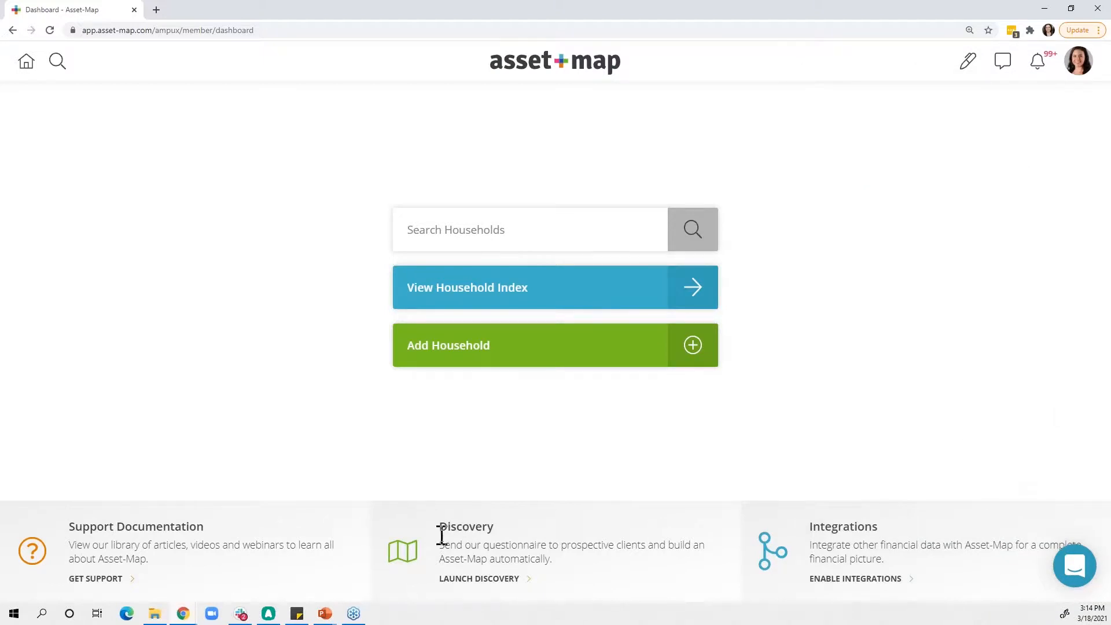
- Create a discovery questionnaire on the Discovery page for a recipient entered by full name, without sending it
left_click(457, 587)
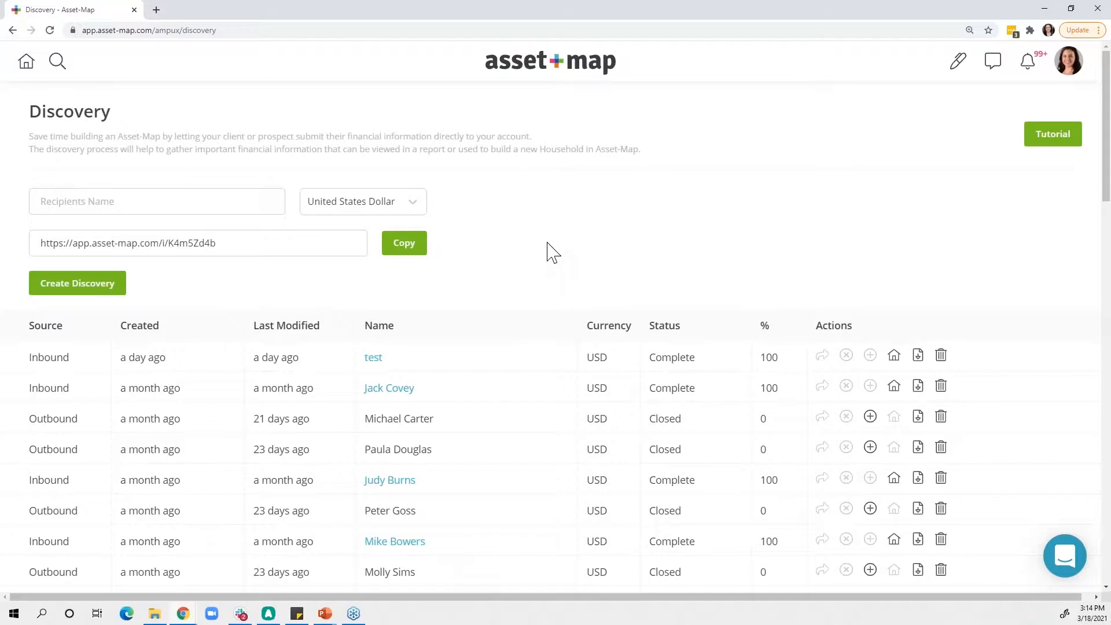
scroll(547, 243, "down", 1)
scroll(547, 243, "up", 1)
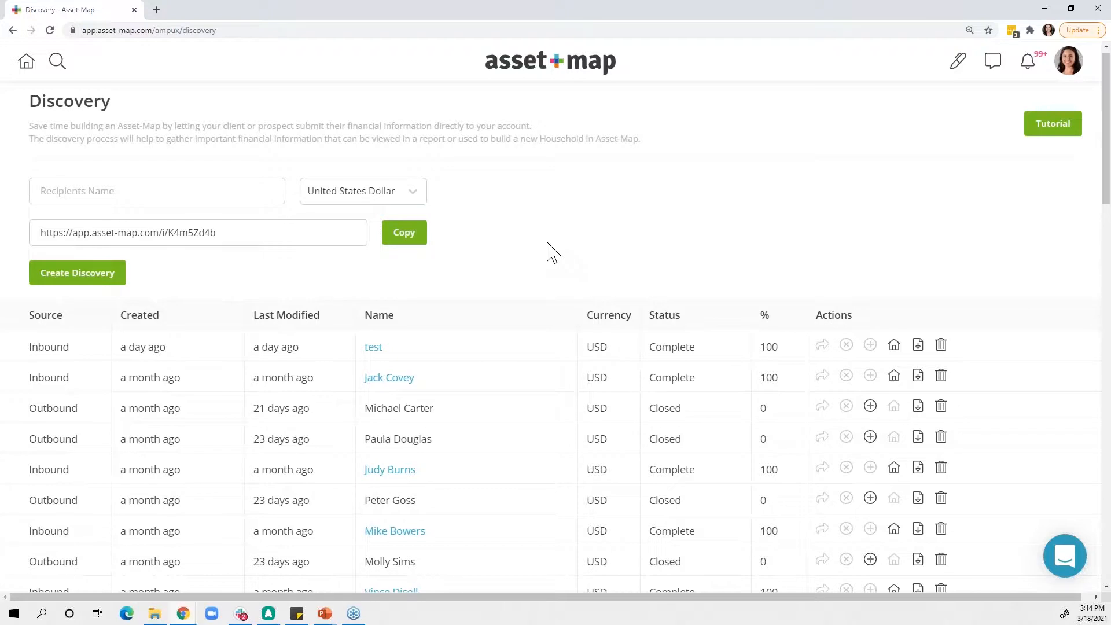
scroll(551, 252, "down", 1)
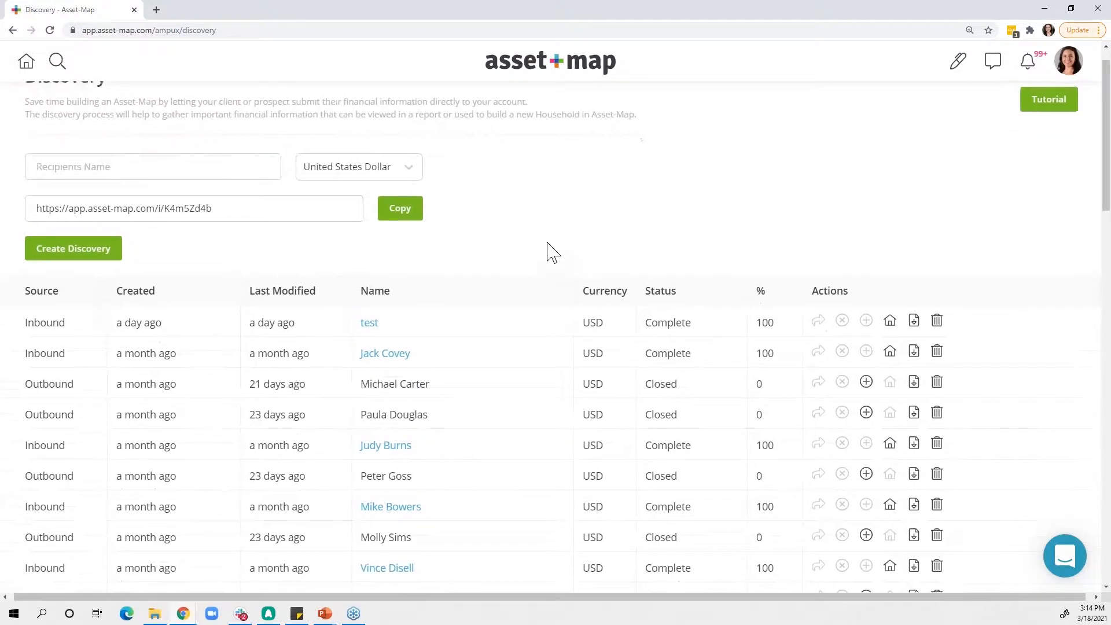
scroll(551, 251, "down", 2)
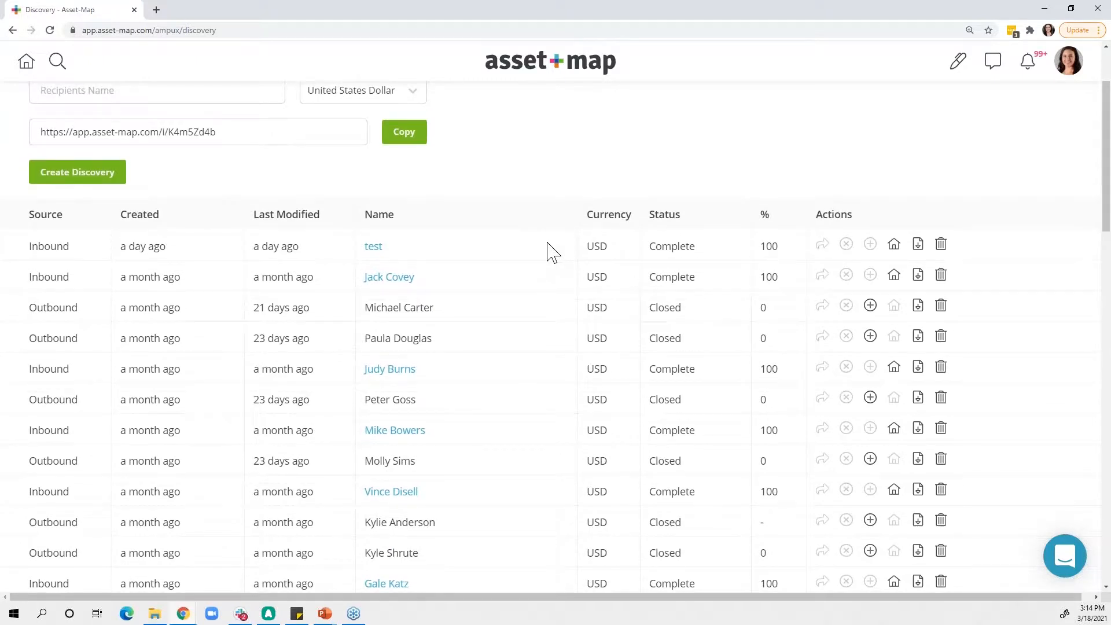
scroll(551, 251, "up", 3)
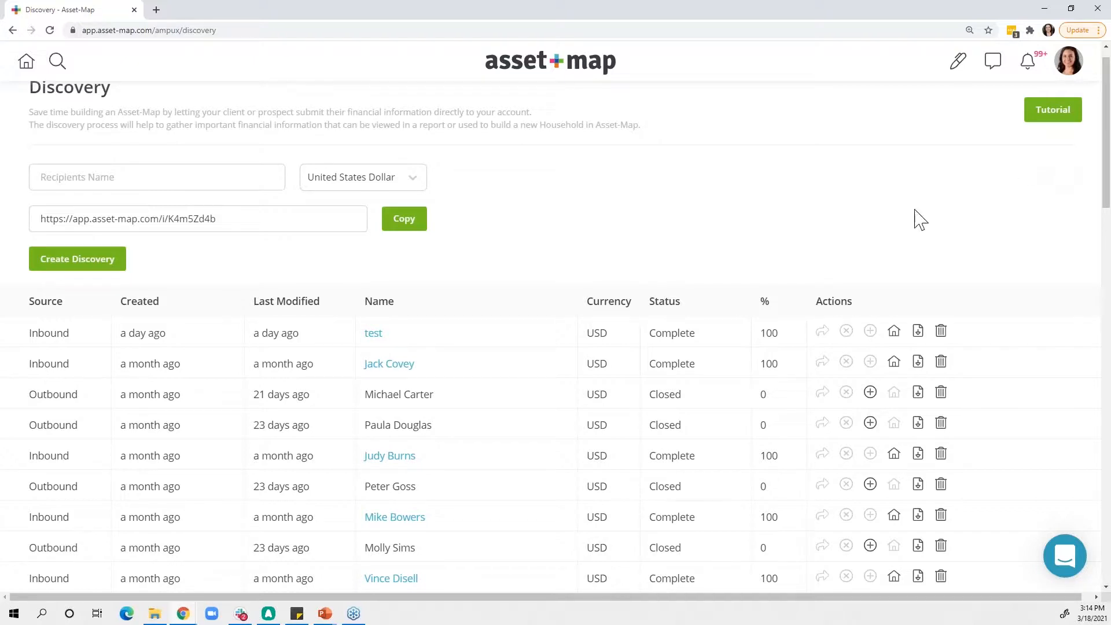
left_click(78, 177)
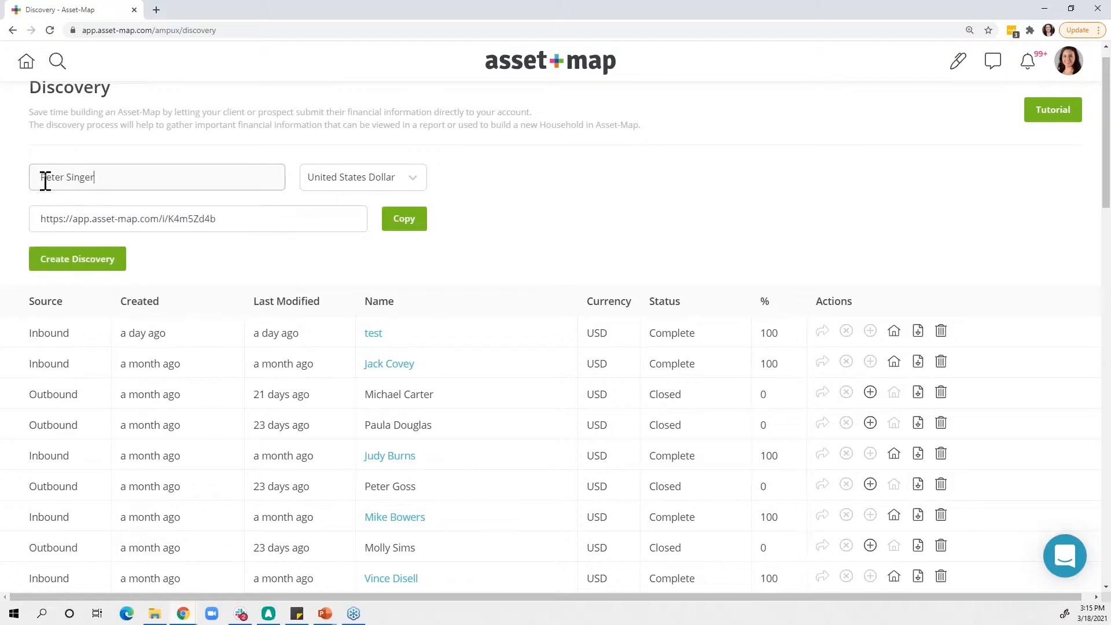
left_click(81, 266)
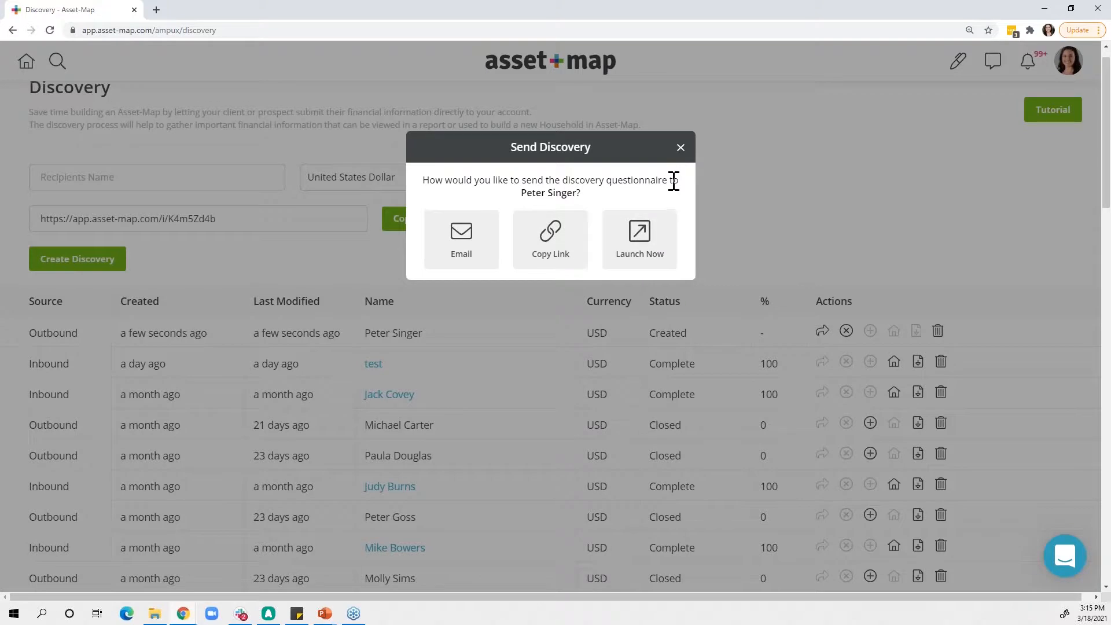
left_click(680, 149)
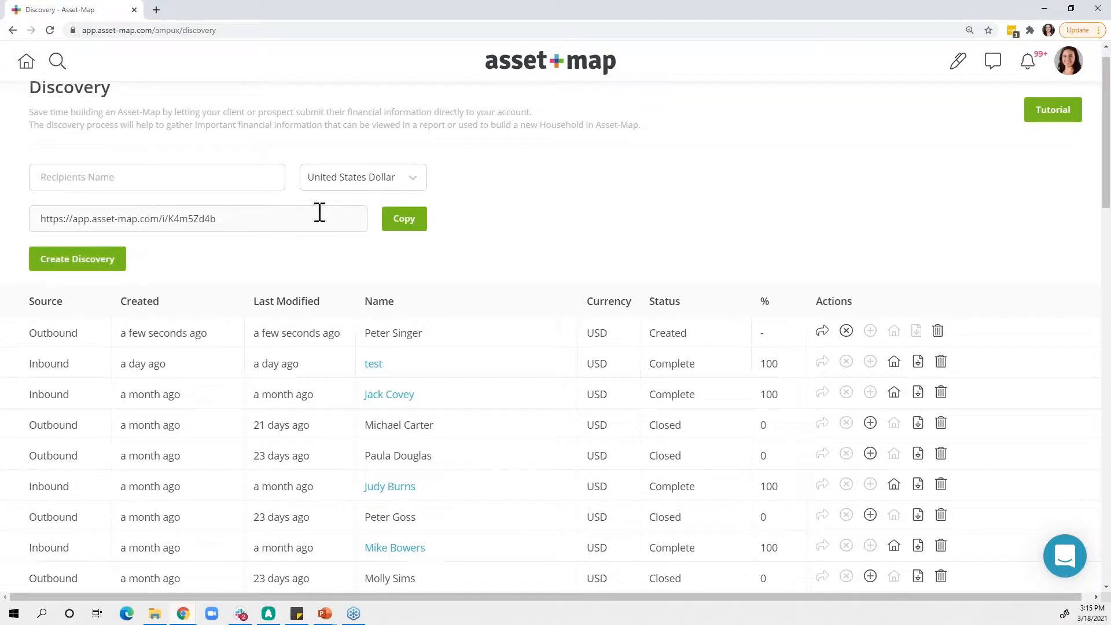
- Copy the general inbound discovery link and open it in a new browser tab
left_click(408, 223)
left_click(155, 10)
key("ctrl+v")
key("Return")
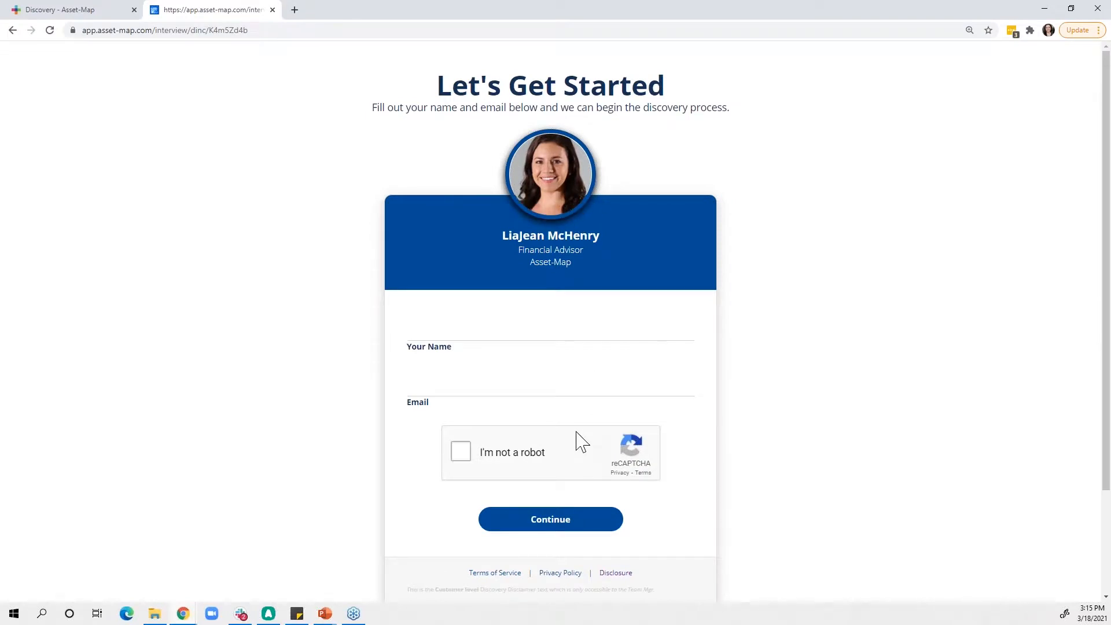
- Return to the Discovery browser tab, search the households for "sample" and open Sample: Young Family
left_click(54, 12)
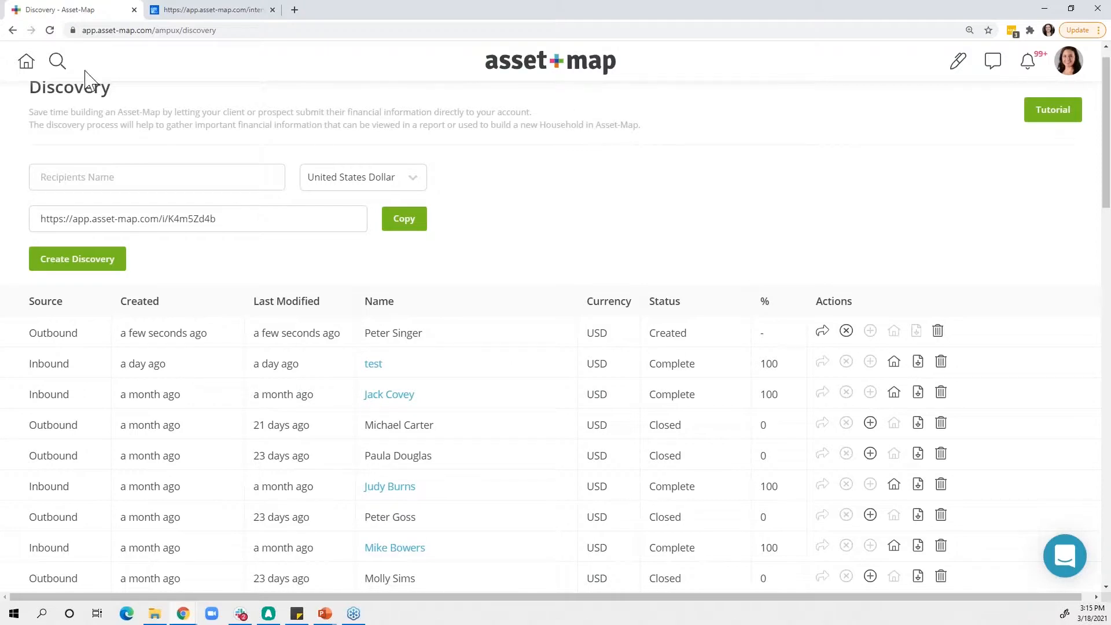
left_click(56, 61)
left_click(98, 110)
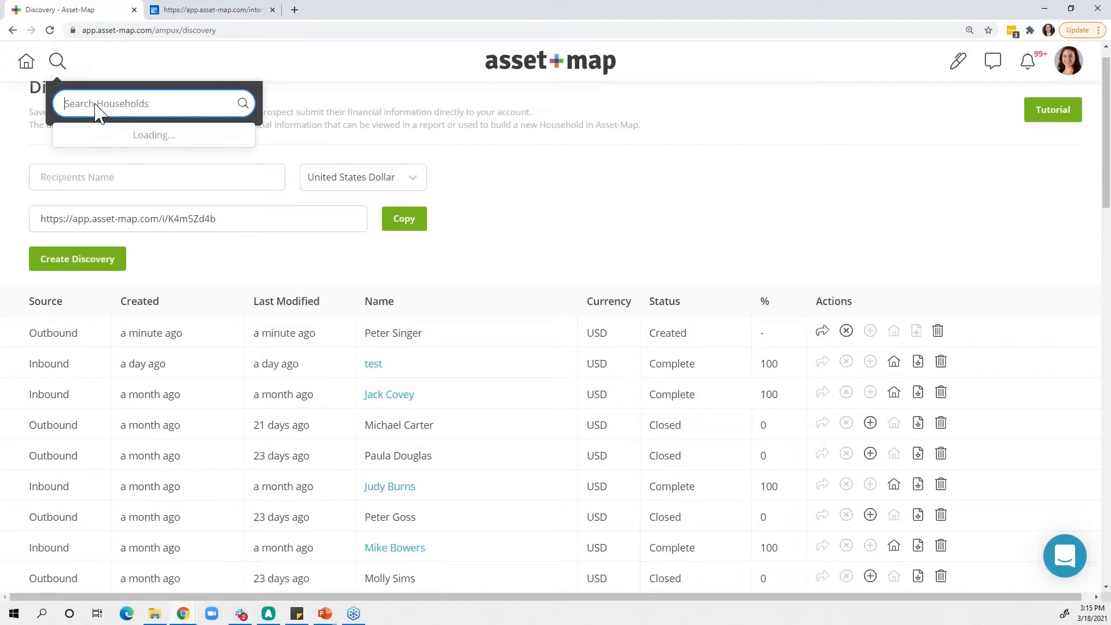
type("sample")
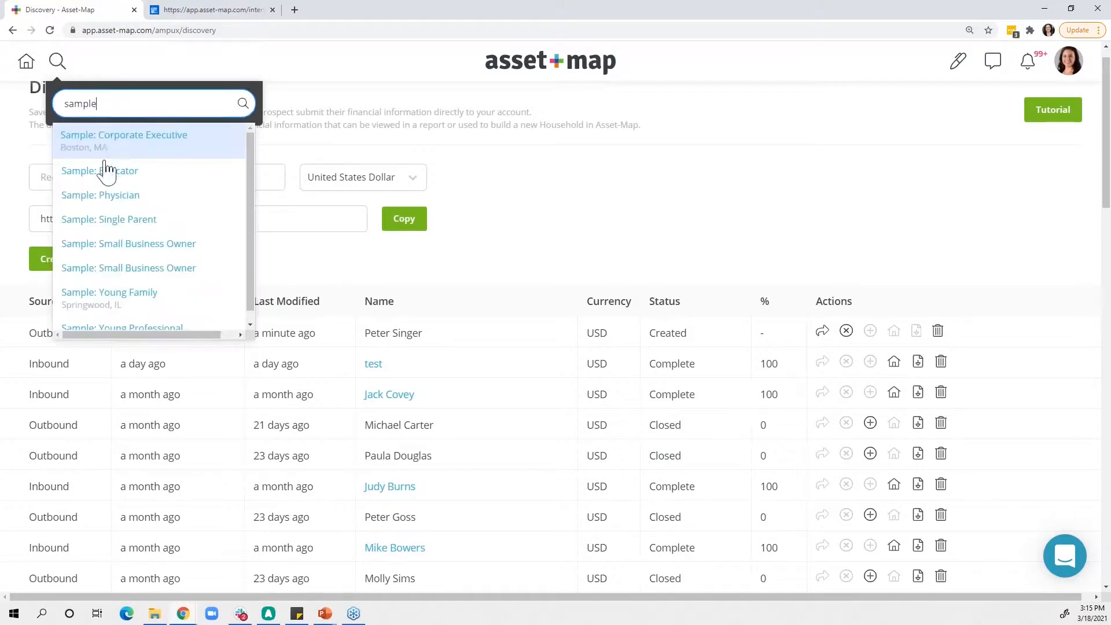
left_click(132, 296)
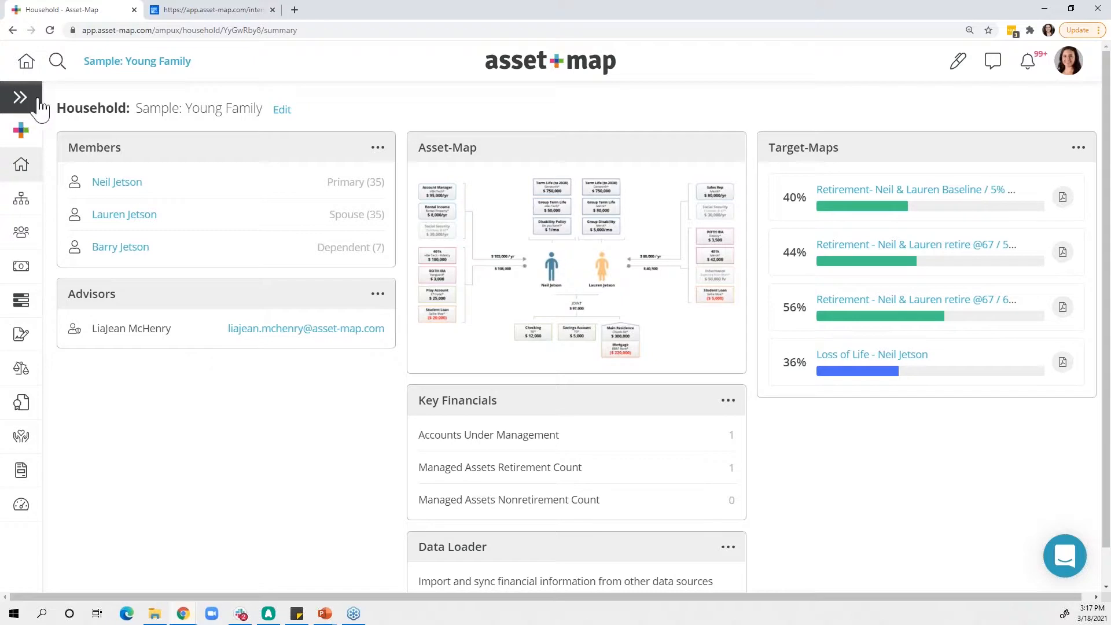
- View the household's Asset-Map with the dependent child included, and return to the household summary
left_click(21, 98)
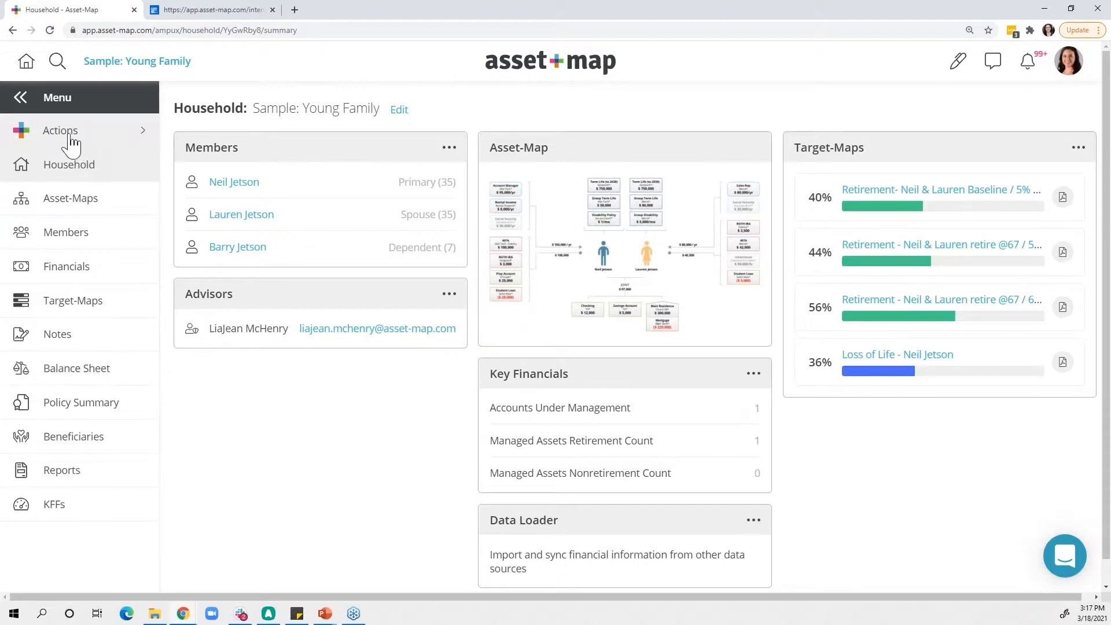
mouse_move(72, 143)
left_click(84, 200)
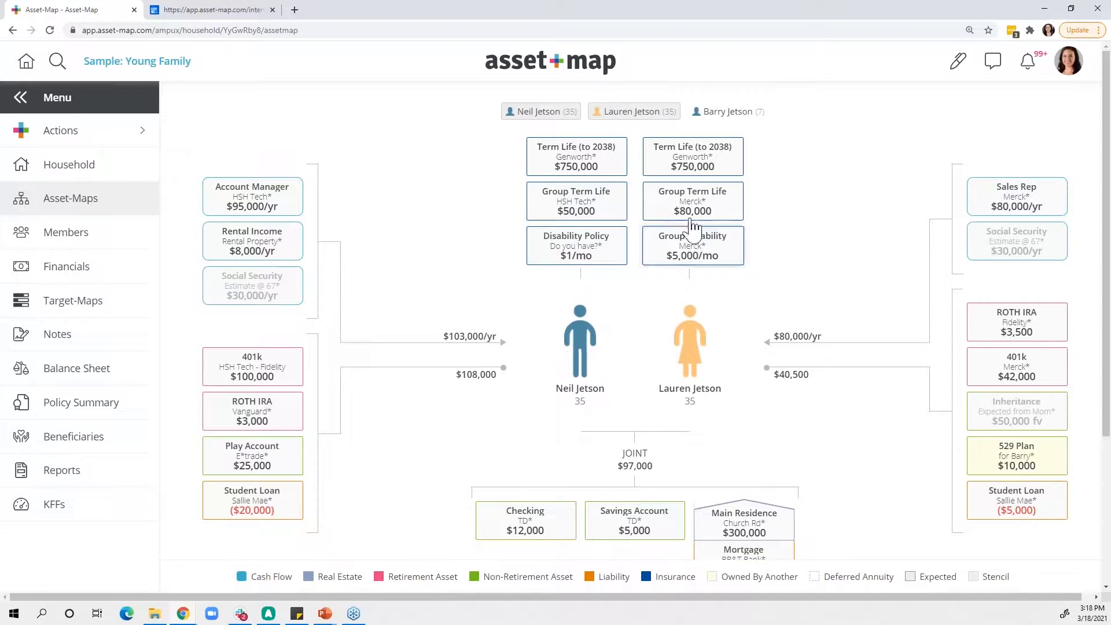
left_click(713, 119)
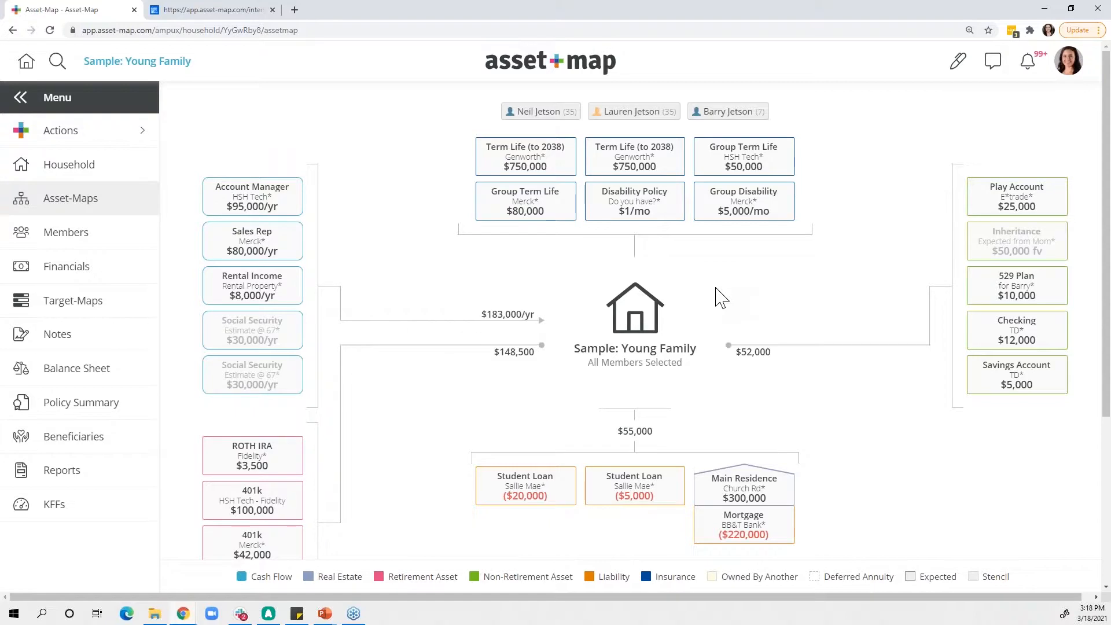
left_click(153, 62)
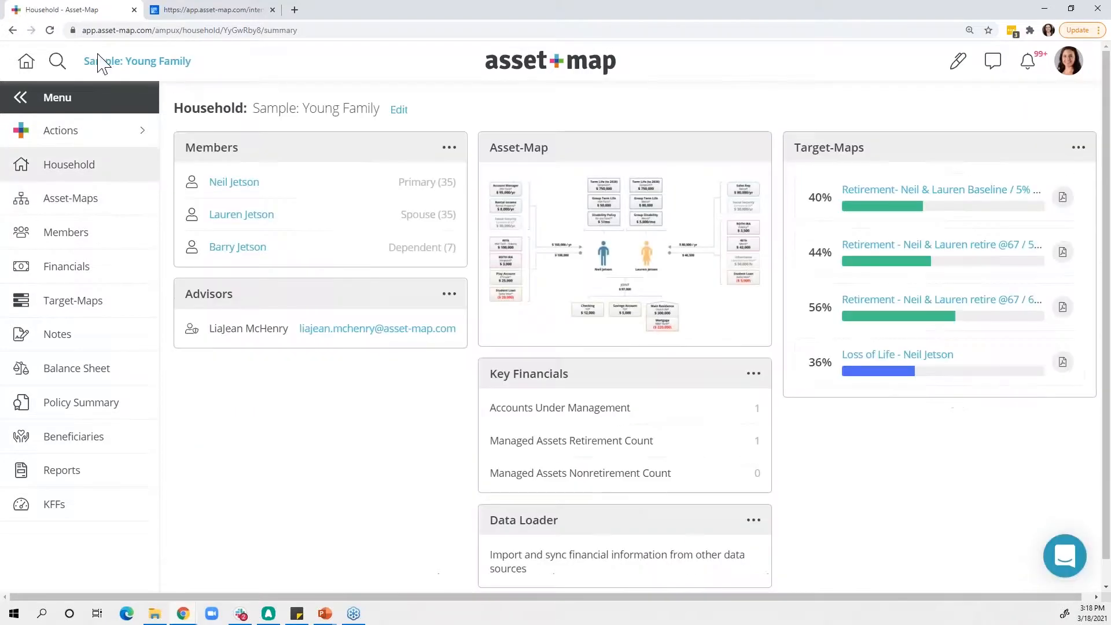
- Search the households by the family's surname, open the matching household that includes the Taco Truck, and view its Asset-Map
left_click(57, 61)
type("samp")
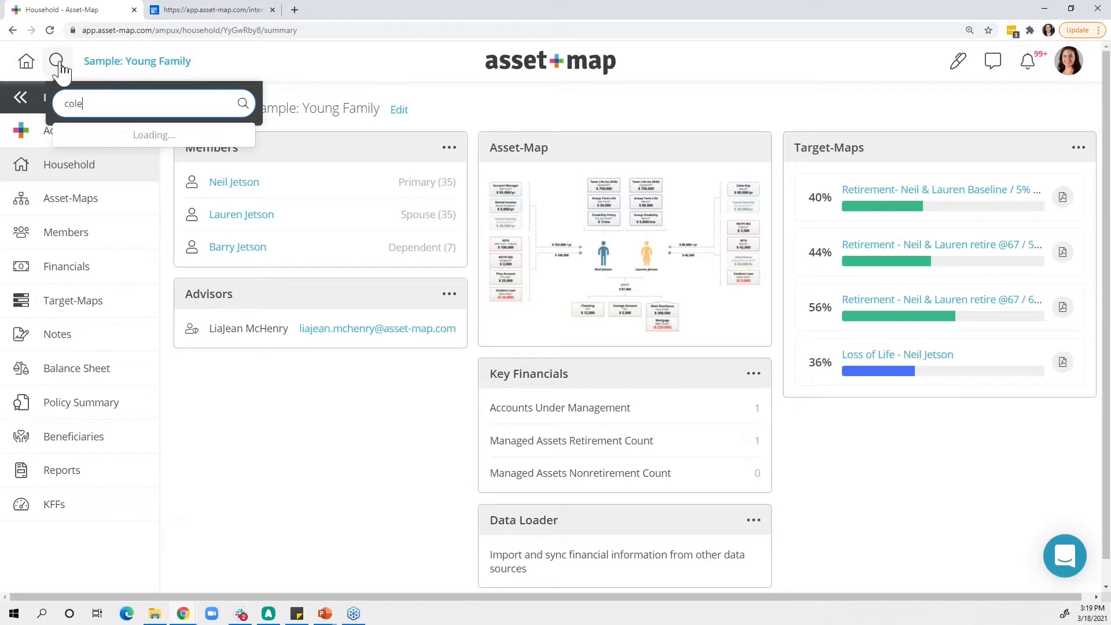
left_click(90, 139)
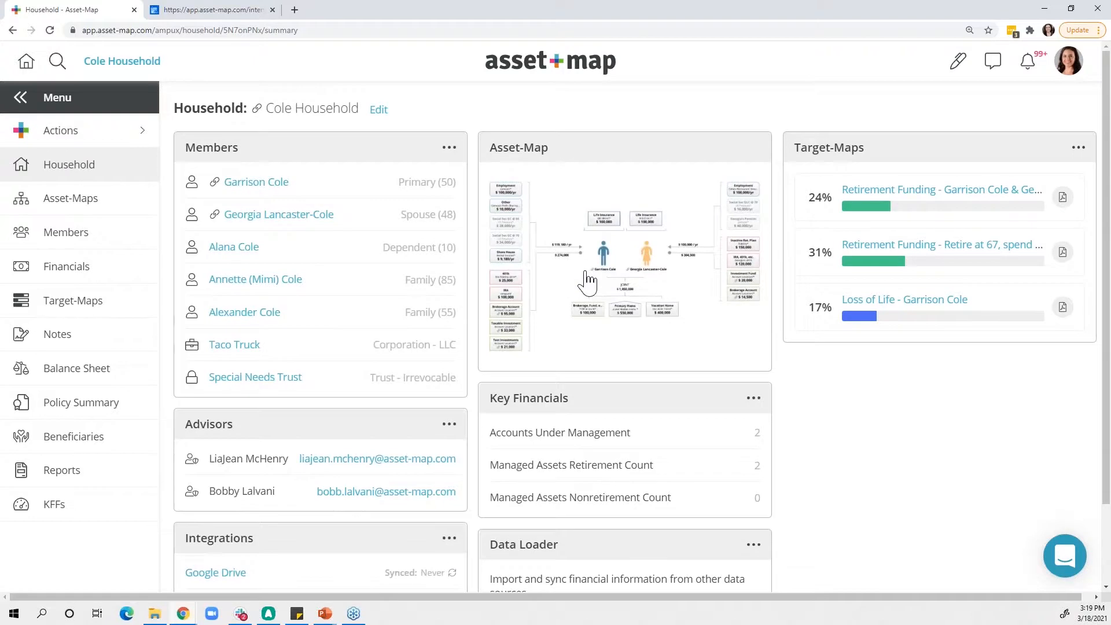
left_click(588, 282)
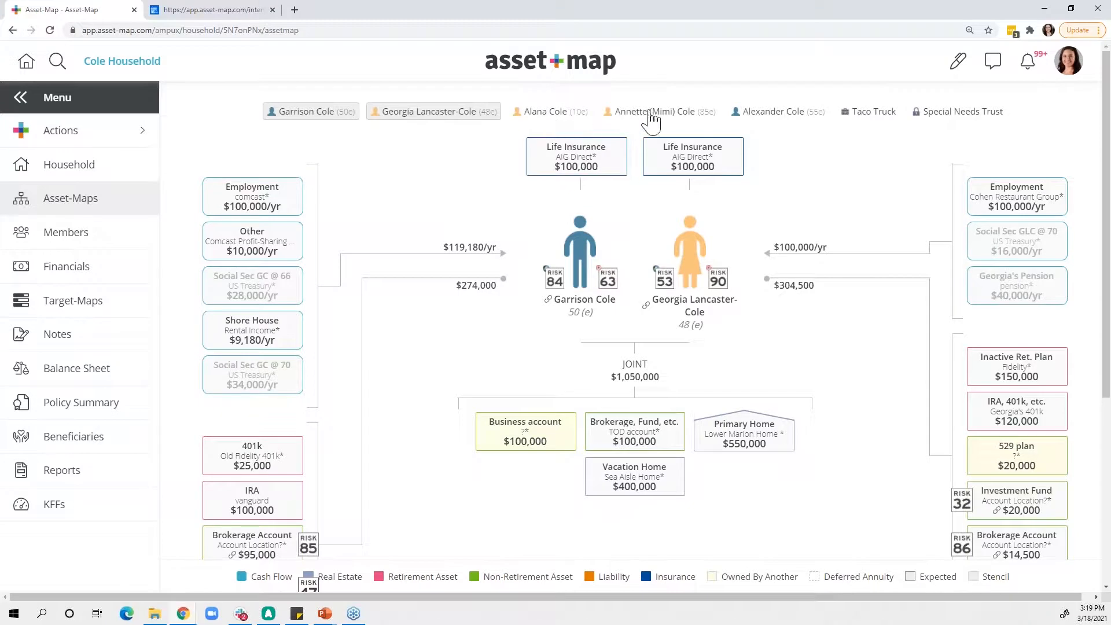
- Include the dependent, both additional family members, Taco Truck and Special Needs Trust in the household's Asset-Map
left_click(567, 116)
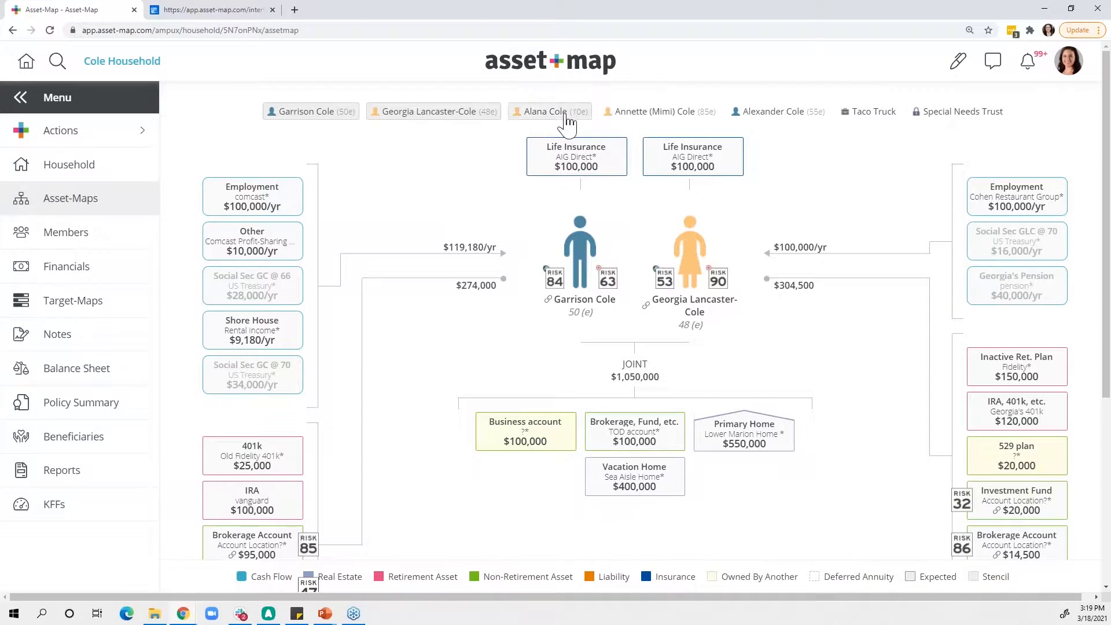
left_click(622, 118)
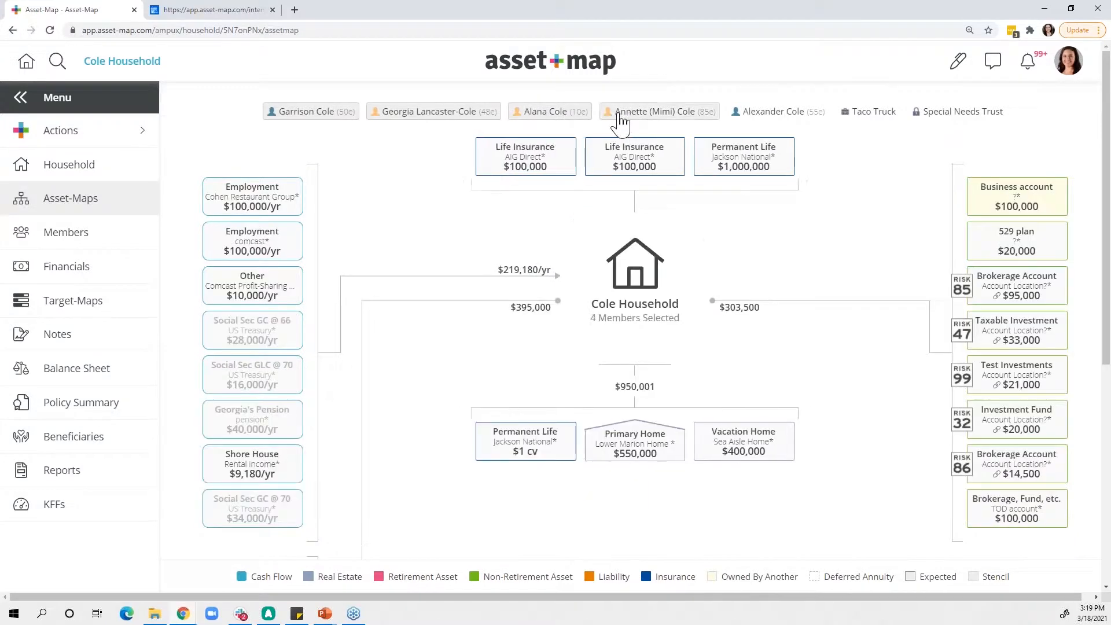
left_click(753, 118)
left_click(847, 115)
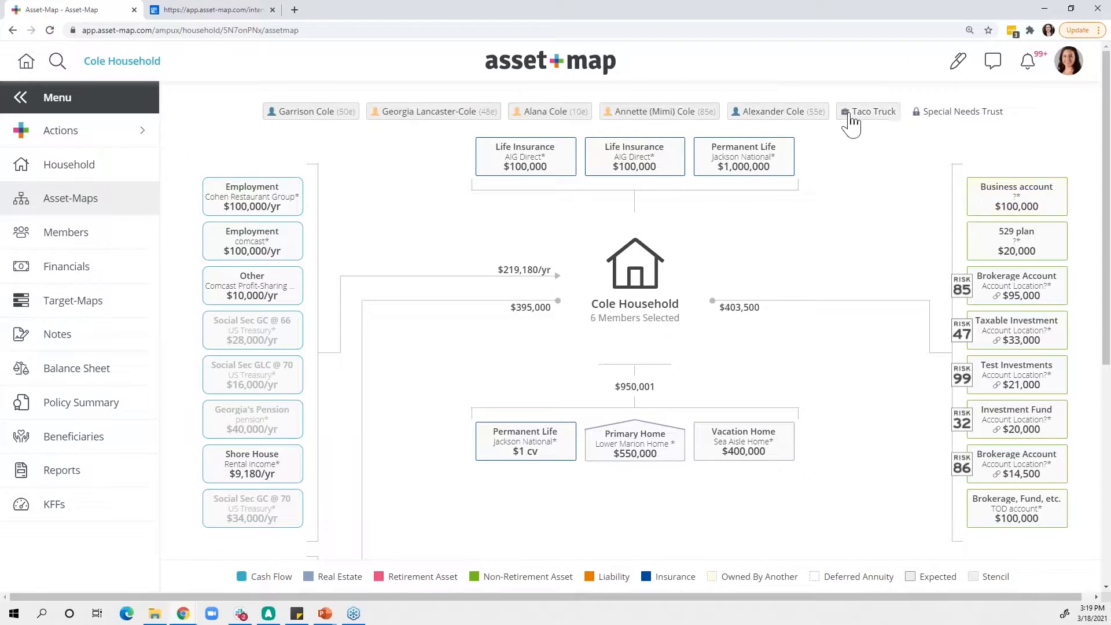
left_click(922, 115)
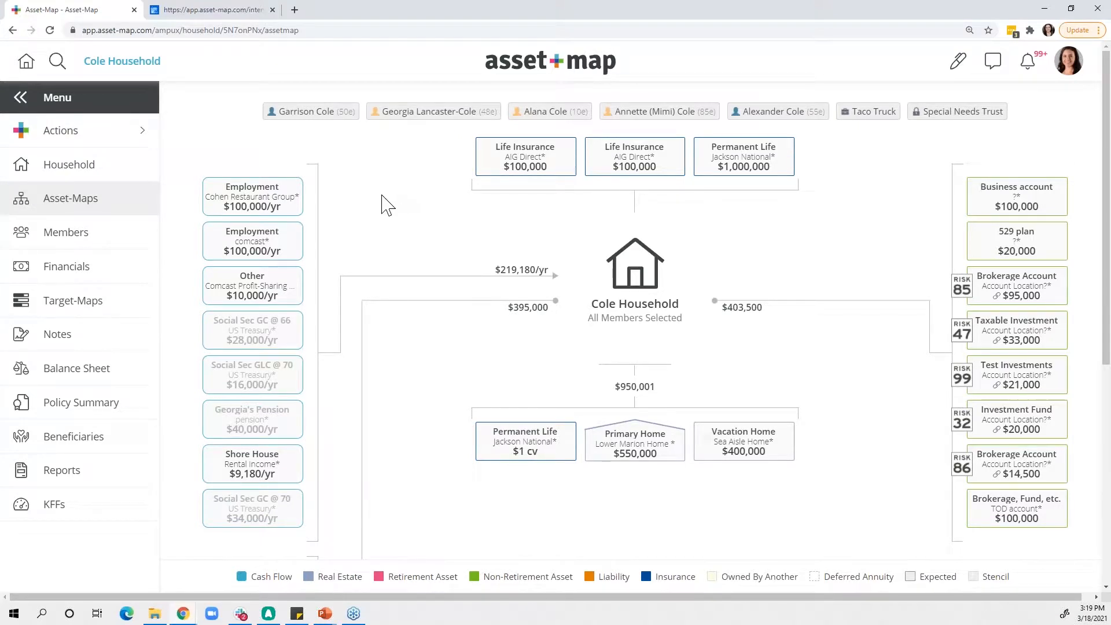
- Save the current Asset-Map selection of all members and entities as a new layout named "Whole HH"
left_click(119, 133)
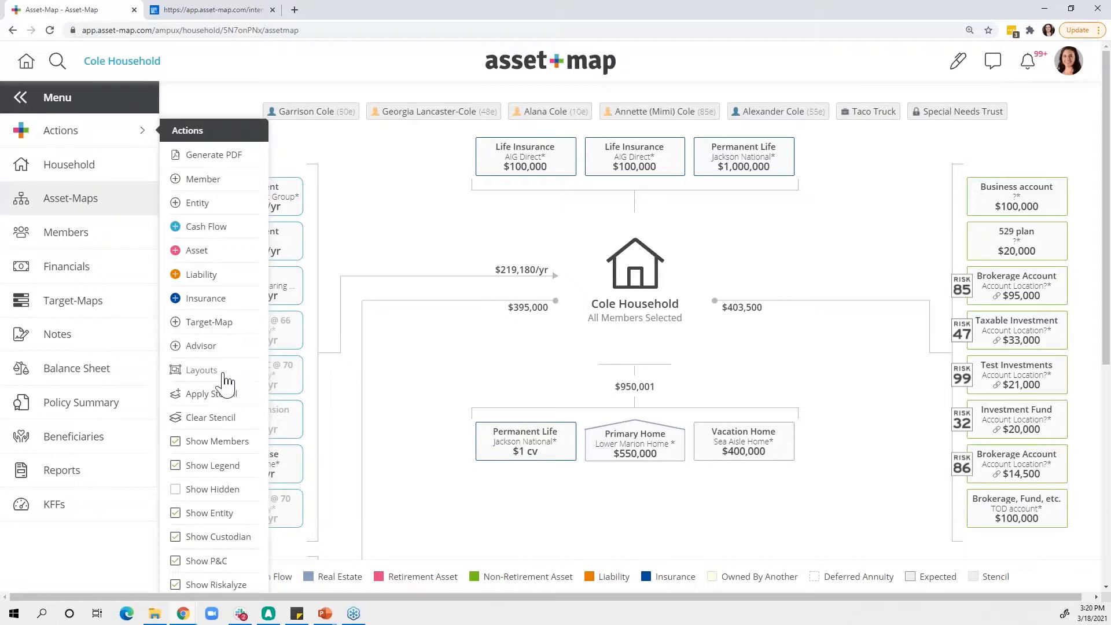
left_click(73, 137)
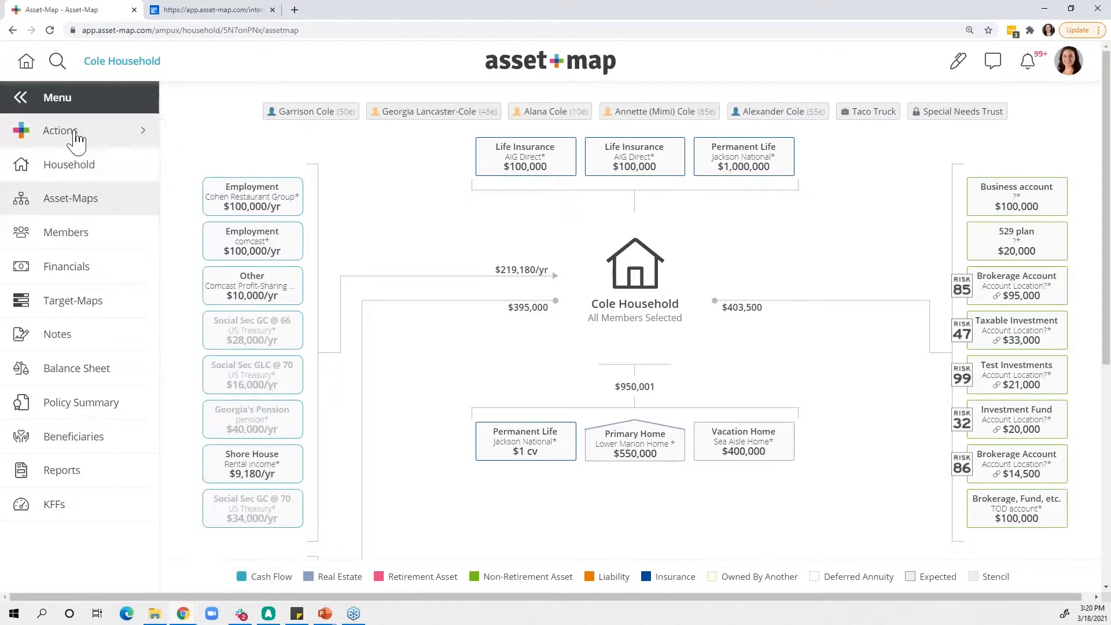
right_click(450, 342)
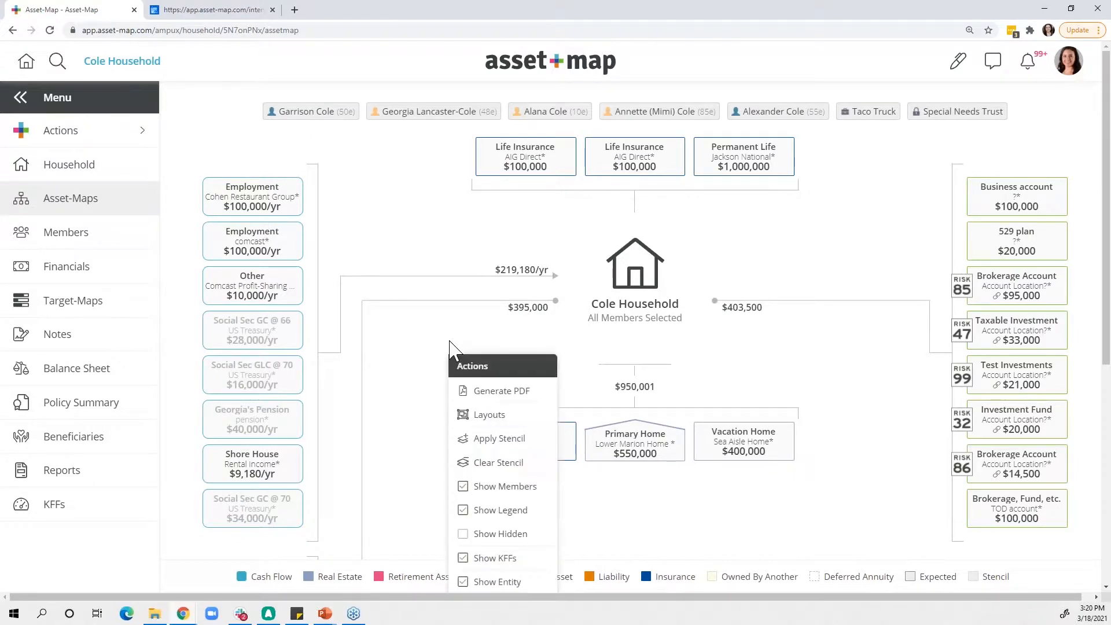
scroll(449, 347, "down", 2)
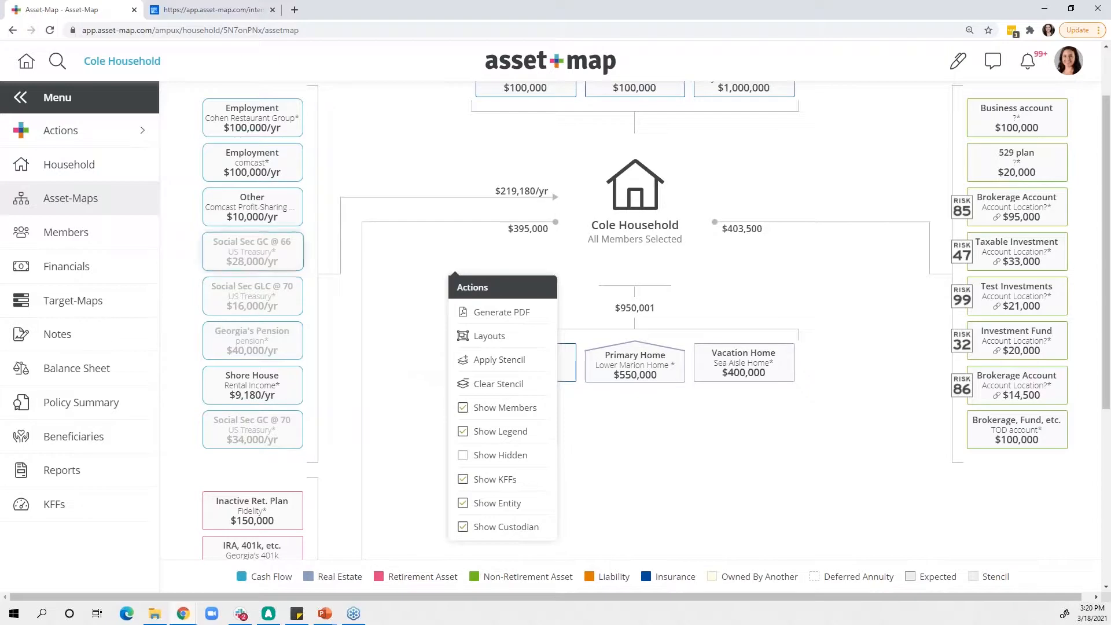
left_click(117, 148)
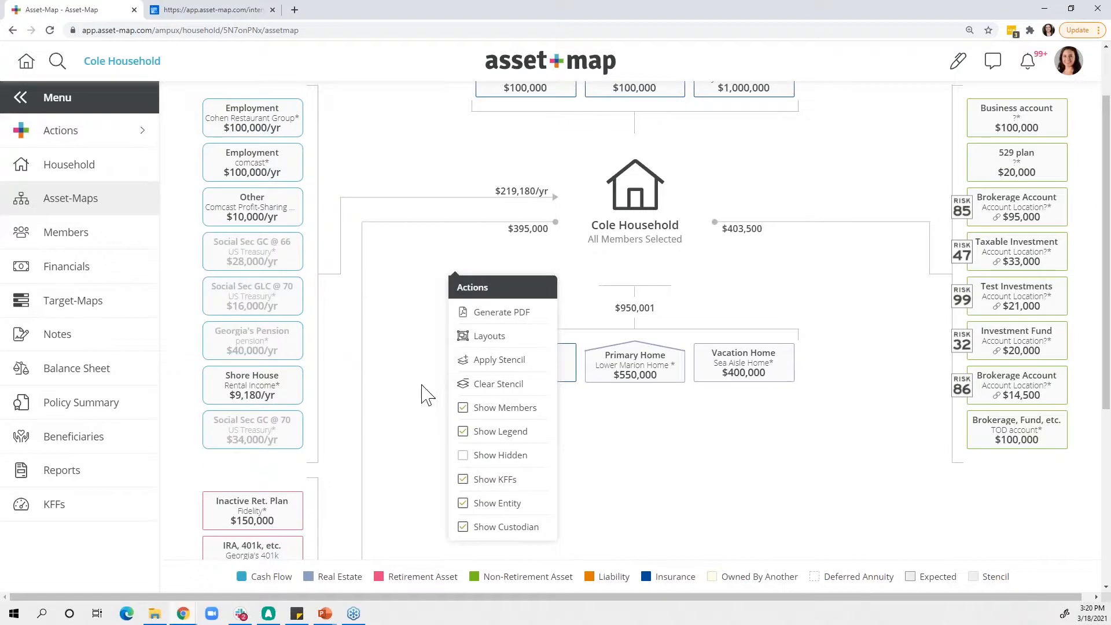
left_click(482, 342)
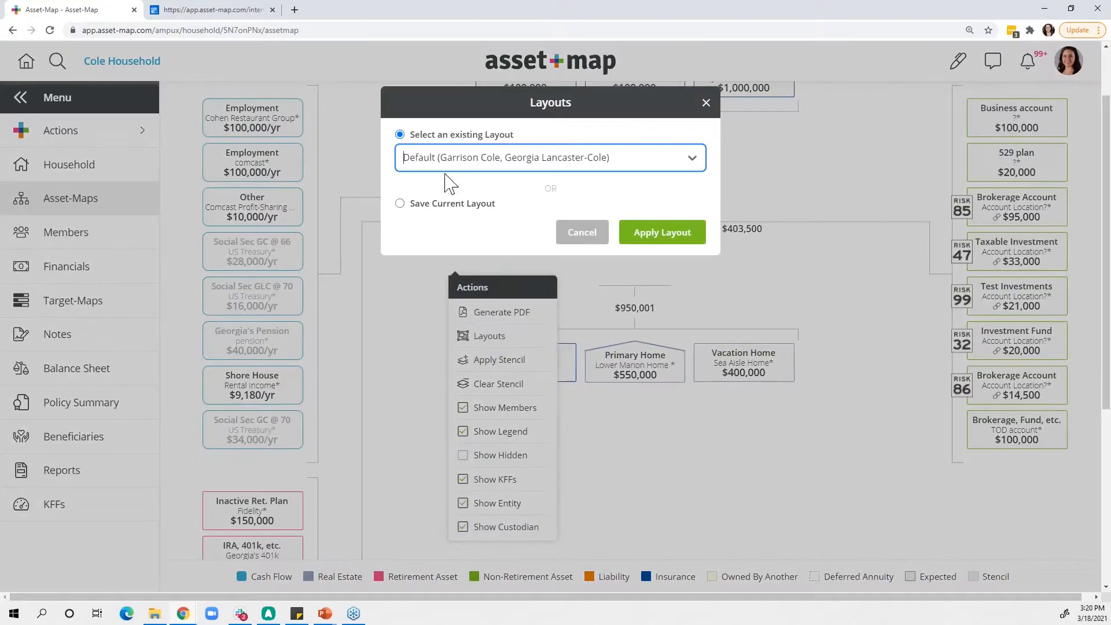
left_click(401, 204)
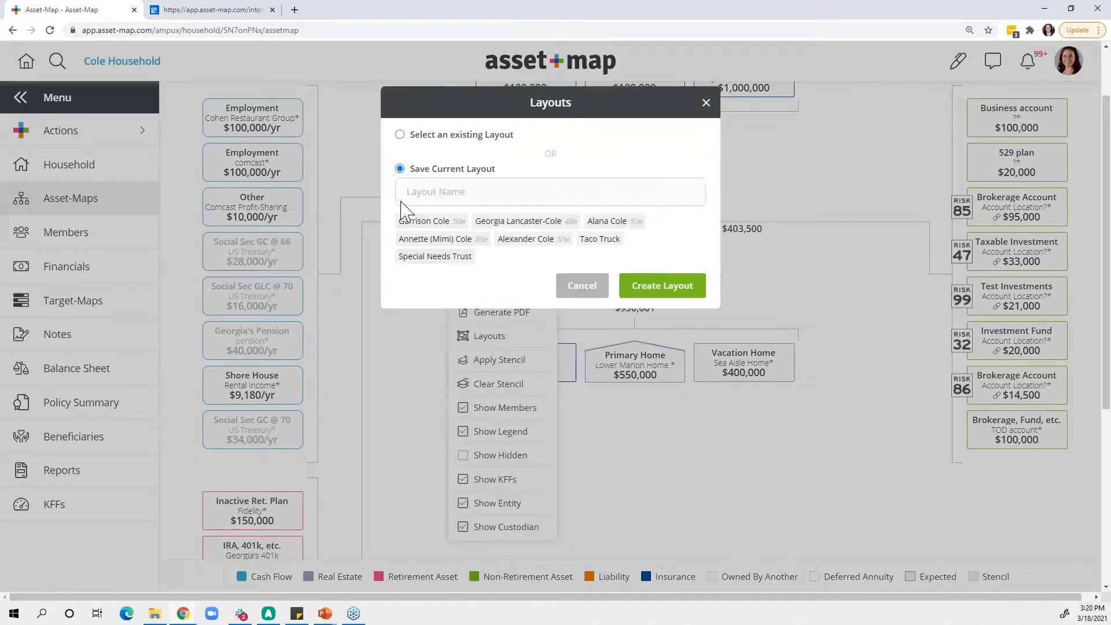
left_click(441, 192)
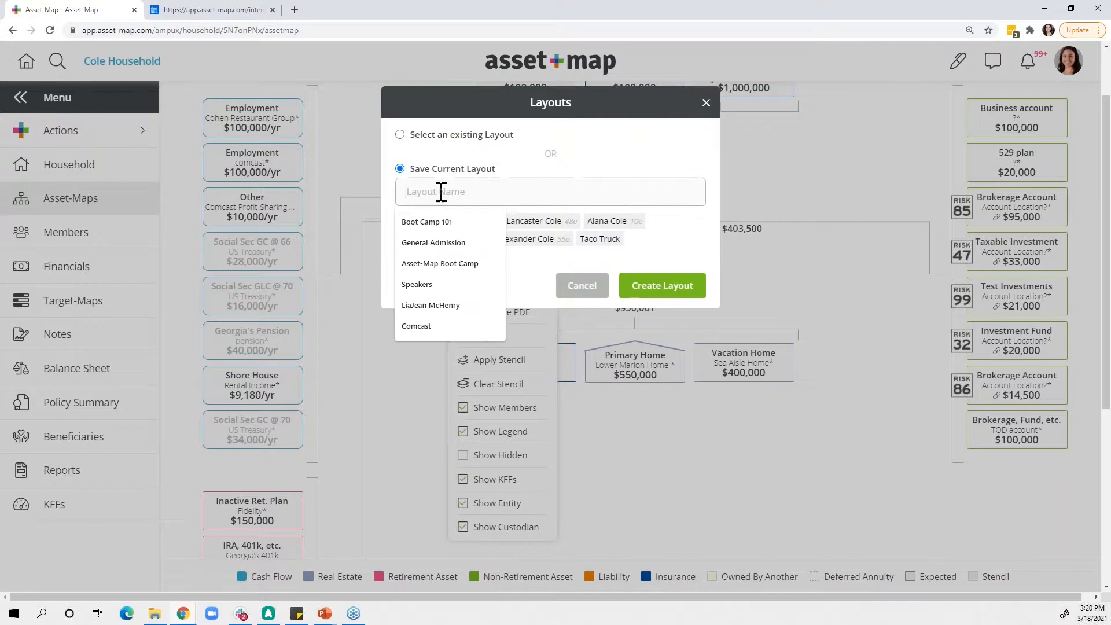
type("Whole ")
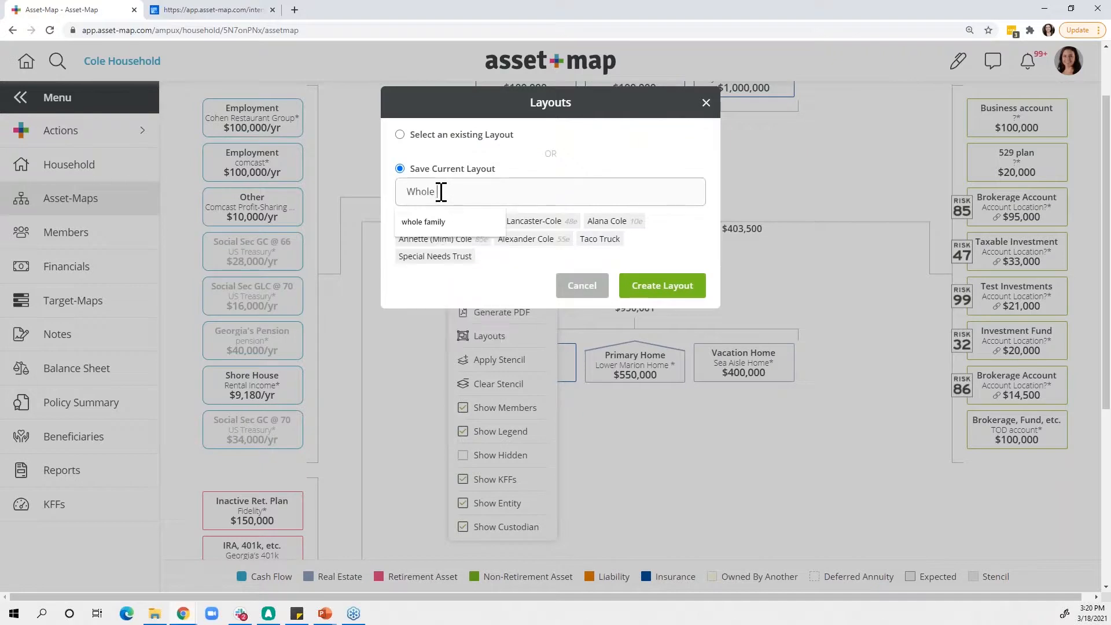
type("HH")
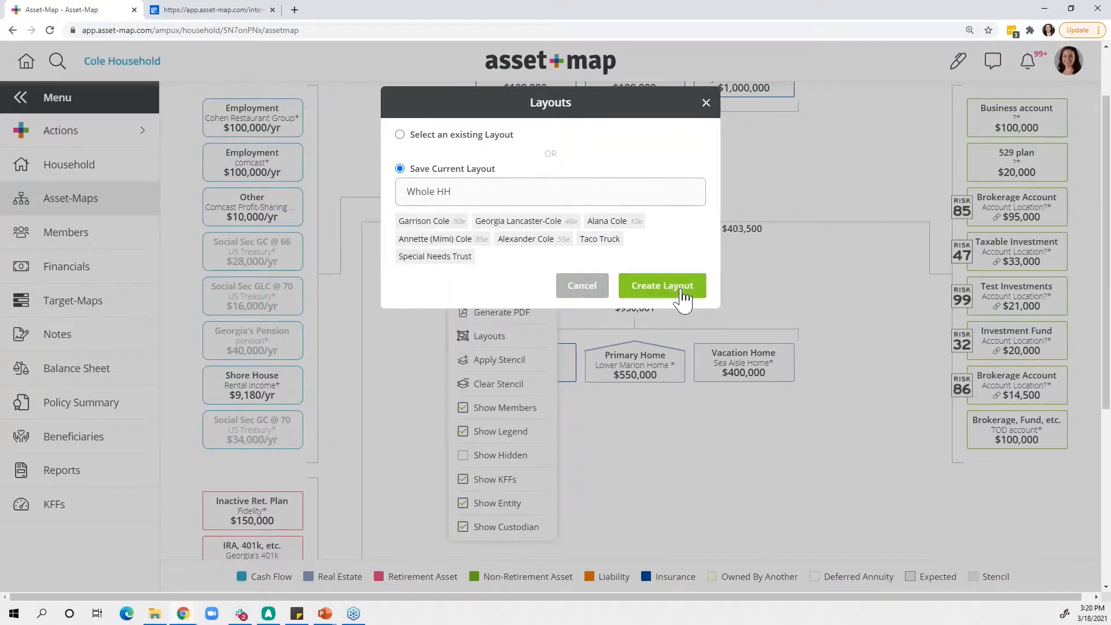
left_click(663, 288)
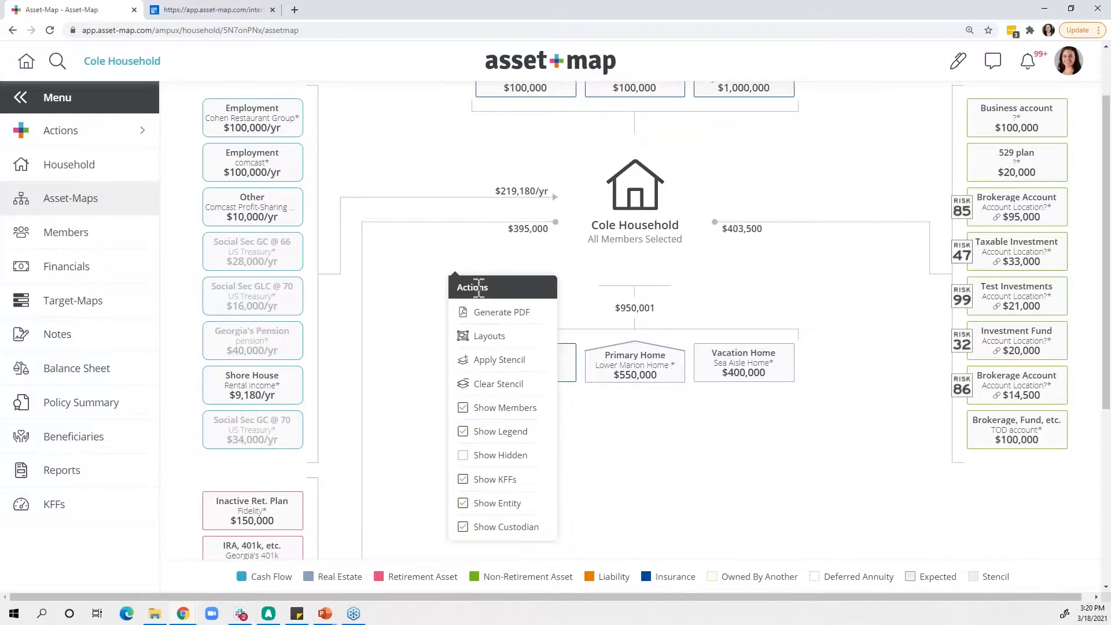
left_click(425, 287)
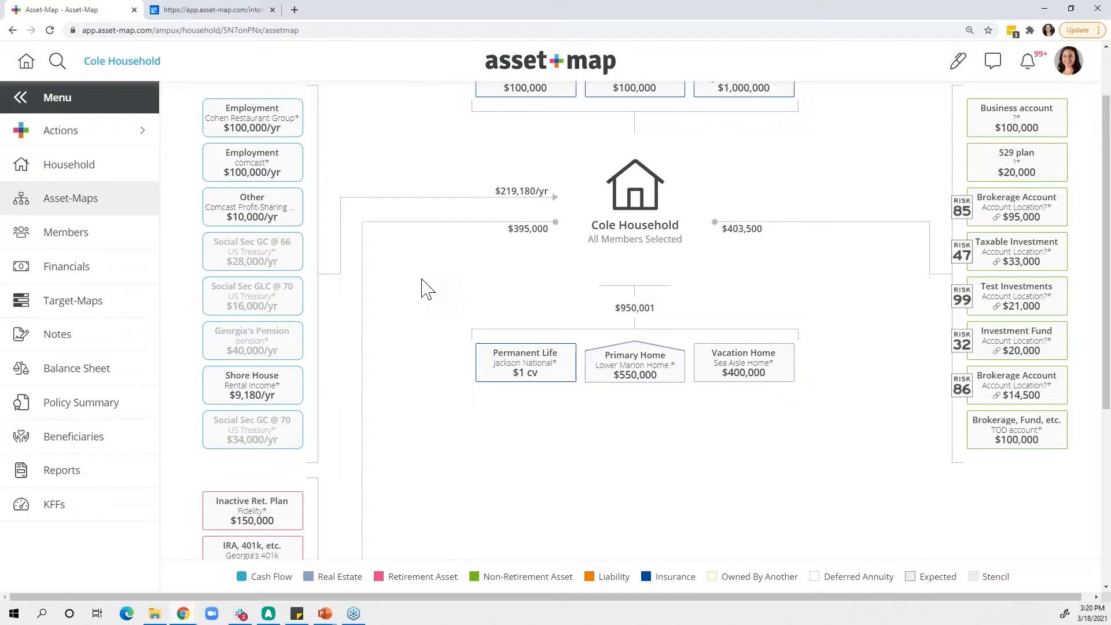
right_click(422, 280)
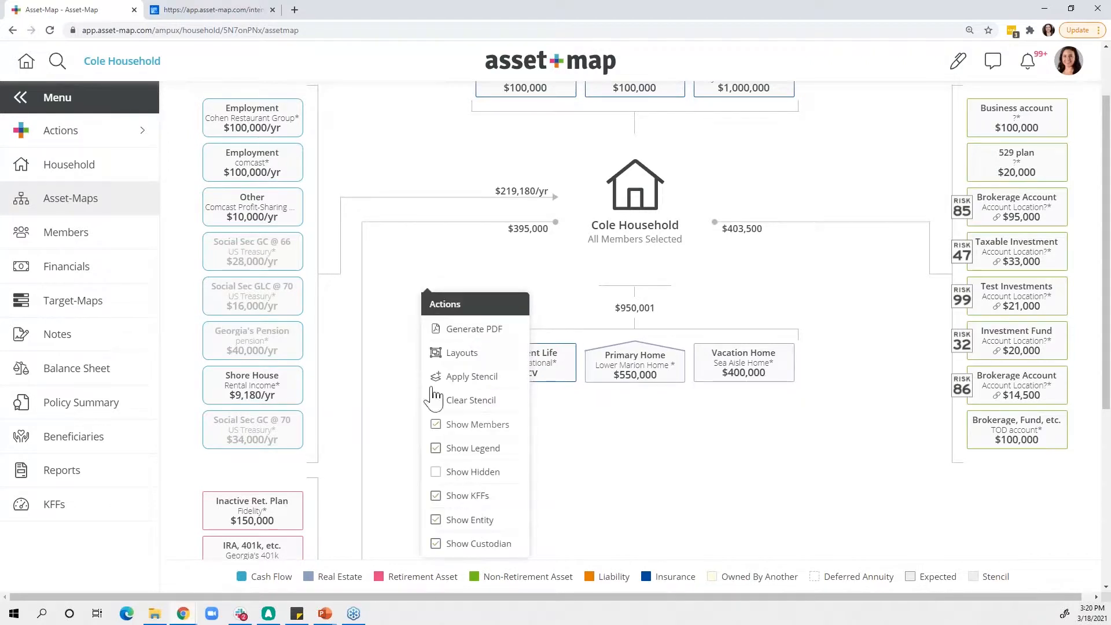
left_click(393, 303)
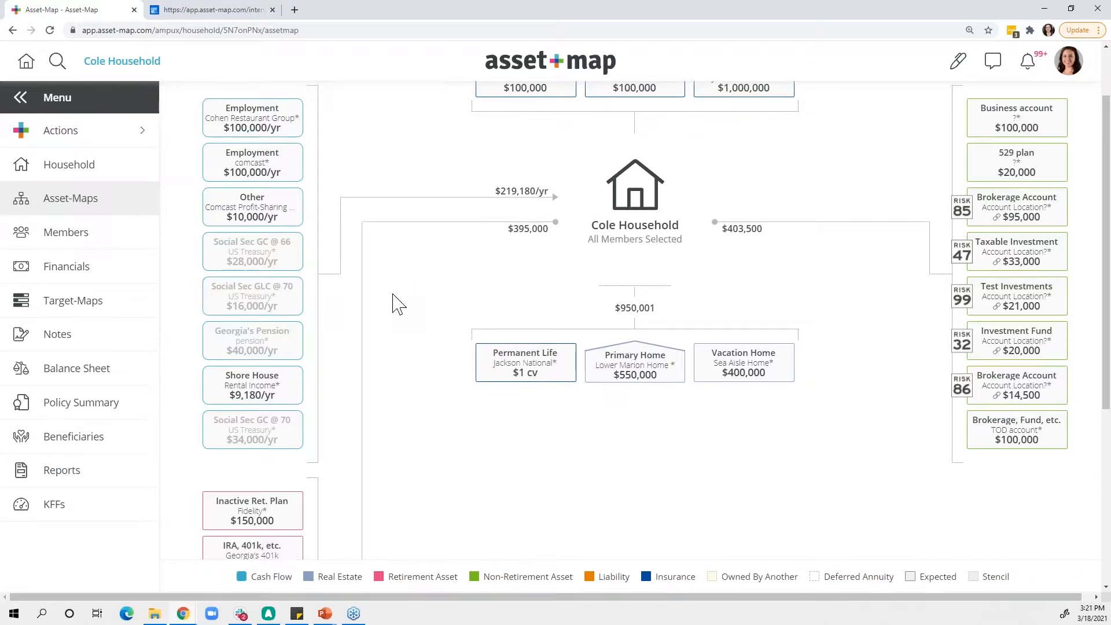
- Remove the dependent, both additional family members, Taco Truck and Special Needs Trust from the Asset-Map, keeping only the primary and spouse
scroll(393, 302, "up", 2)
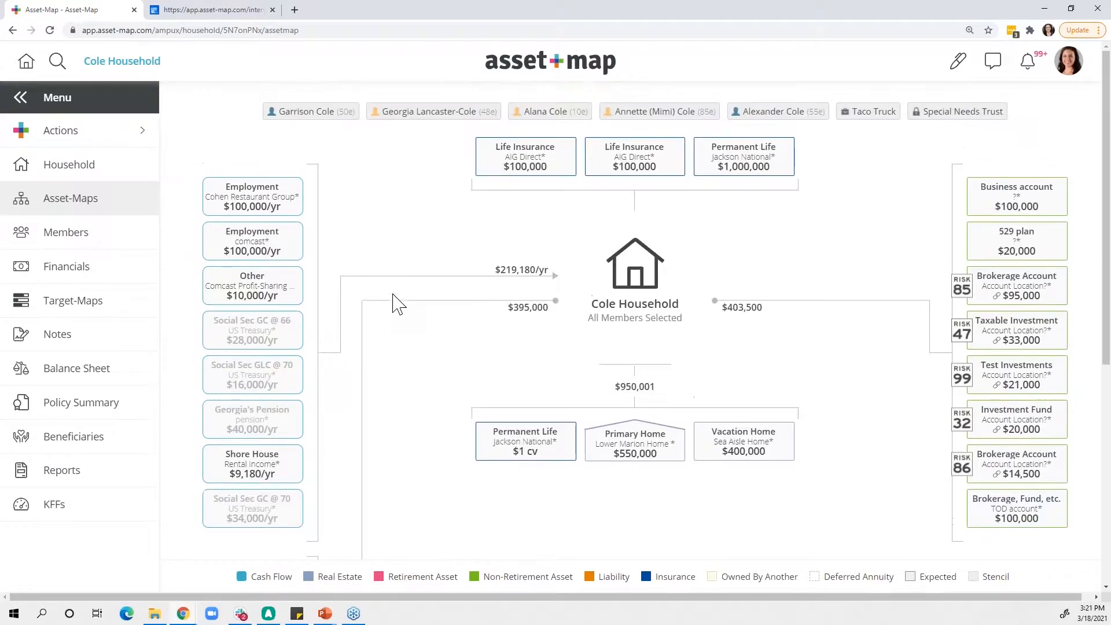
left_click(535, 116)
left_click(620, 116)
left_click(782, 116)
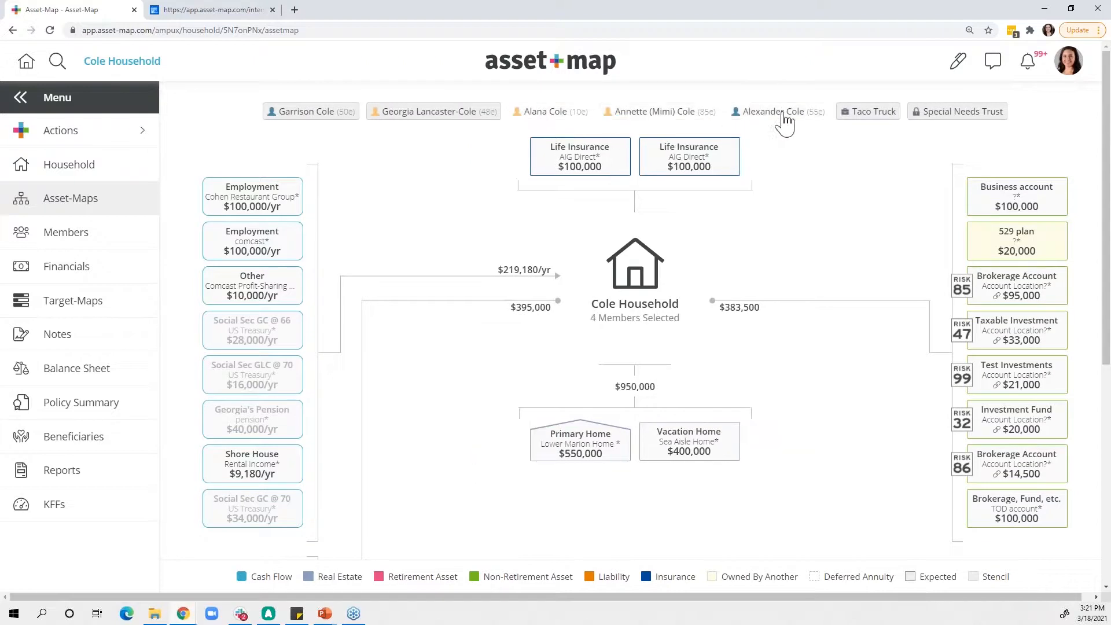
left_click(873, 113)
left_click(961, 113)
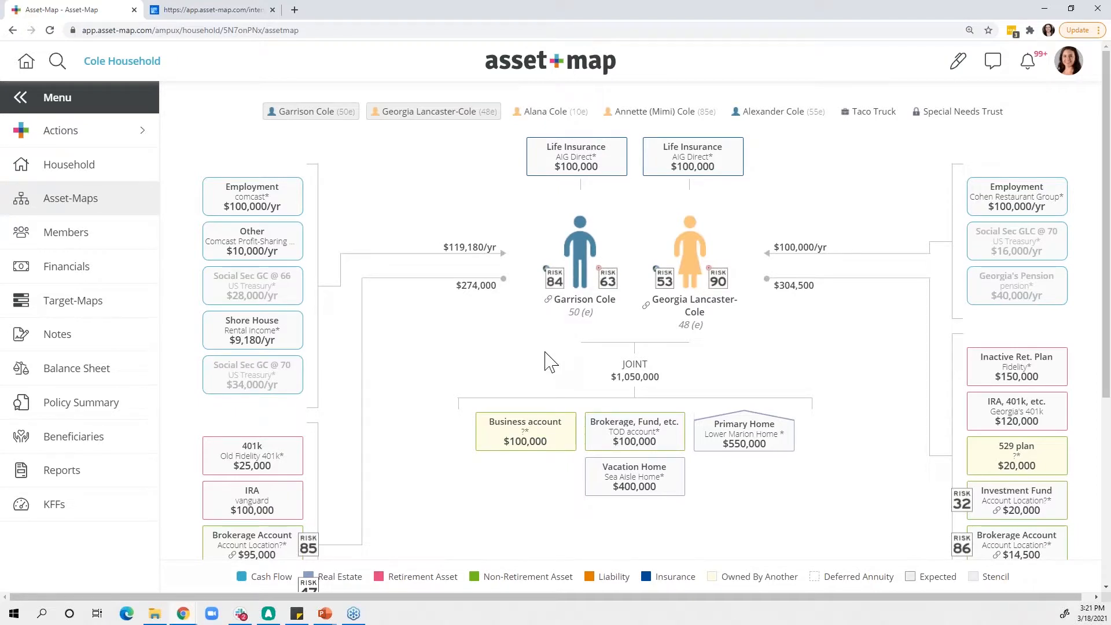
- Look over the couple's Asset-Map, open the household's Target-Maps and inspect the couple's Retirement Funding bar by source
scroll(397, 367, "down", 2)
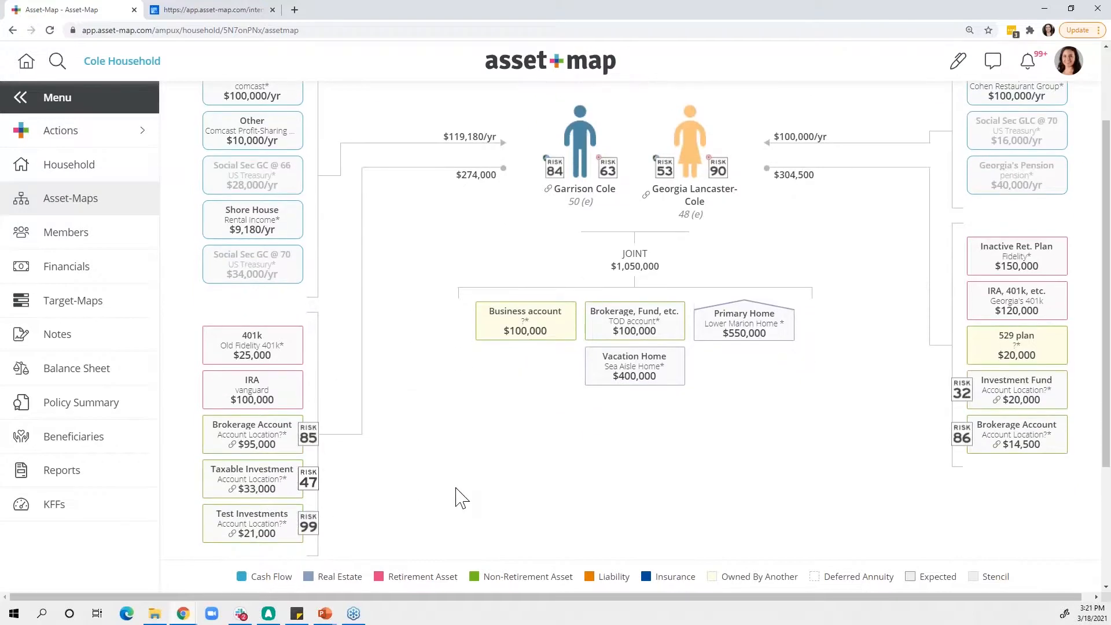
scroll(460, 495, "up", 1)
scroll(458, 492, "up", 1)
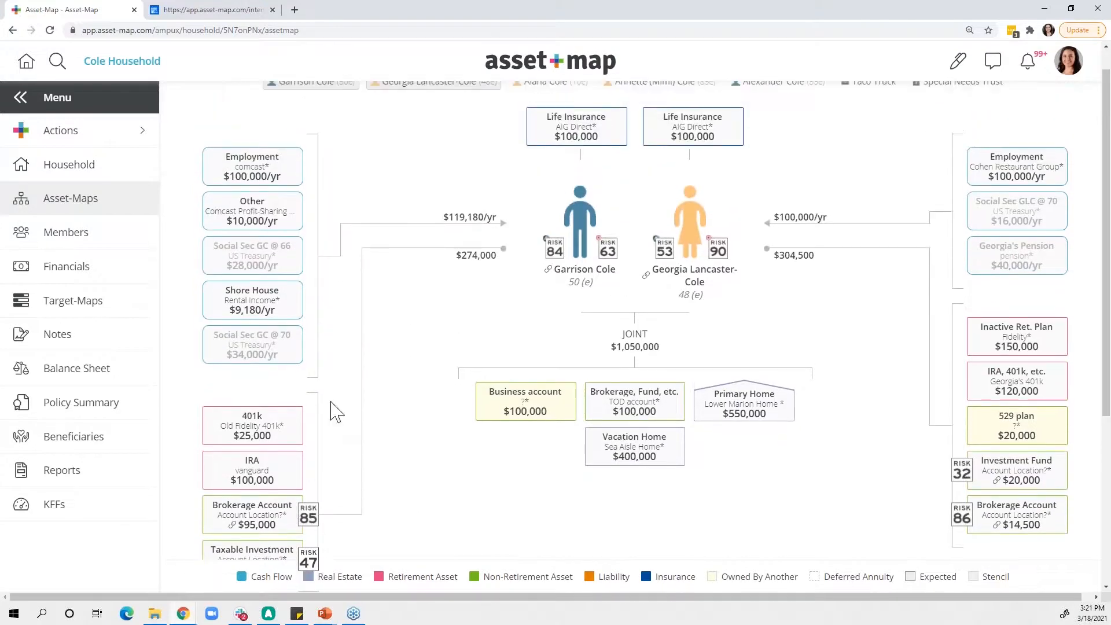
left_click(97, 313)
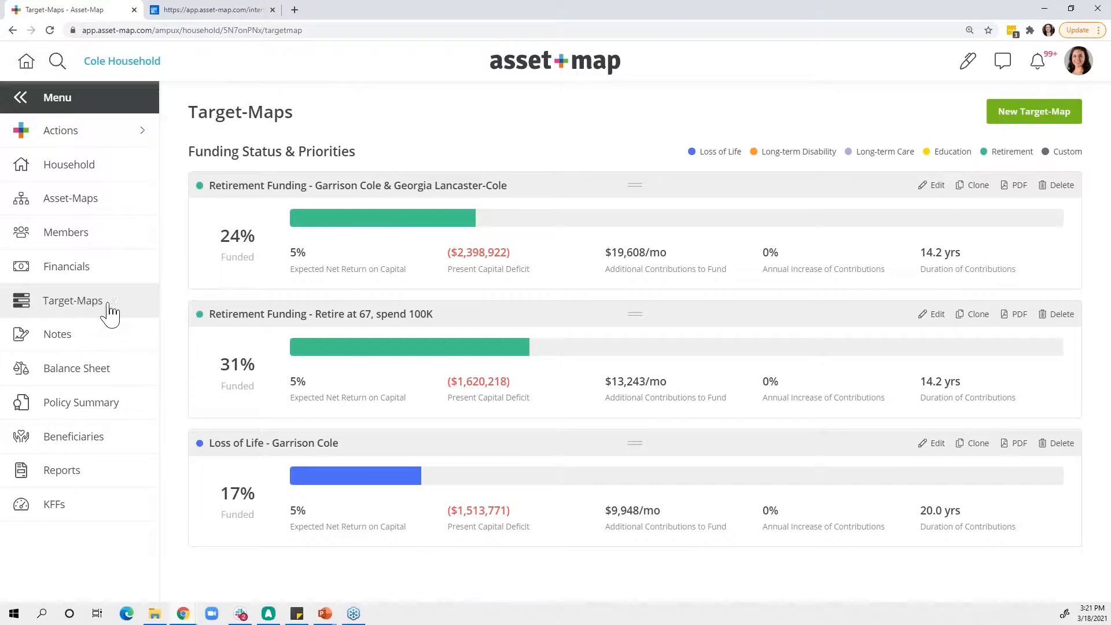
mouse_move(314, 218)
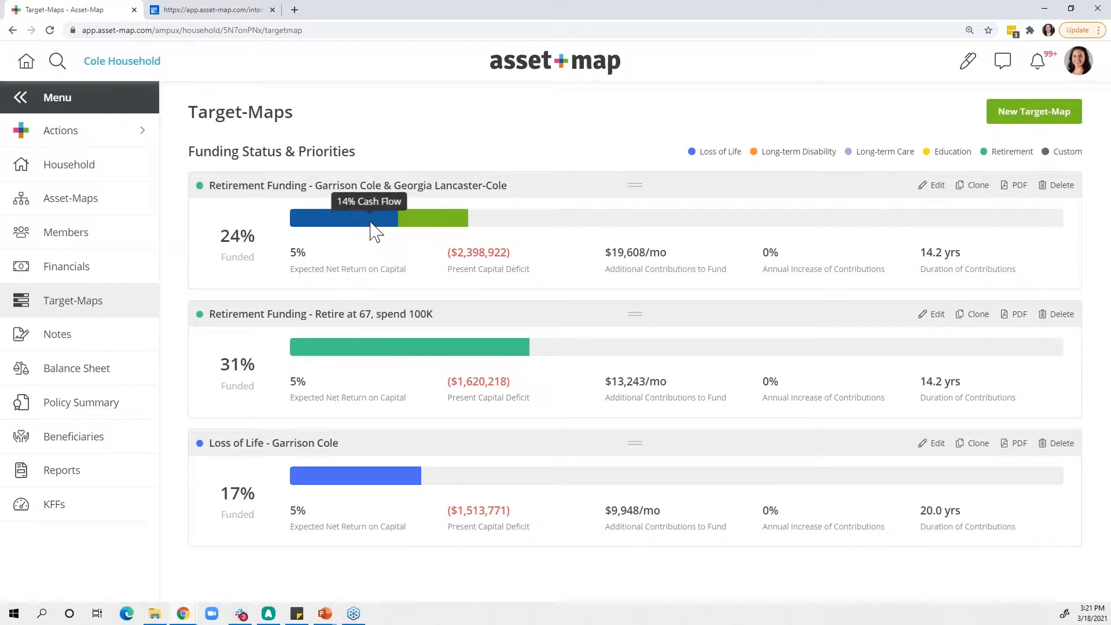
mouse_move(416, 227)
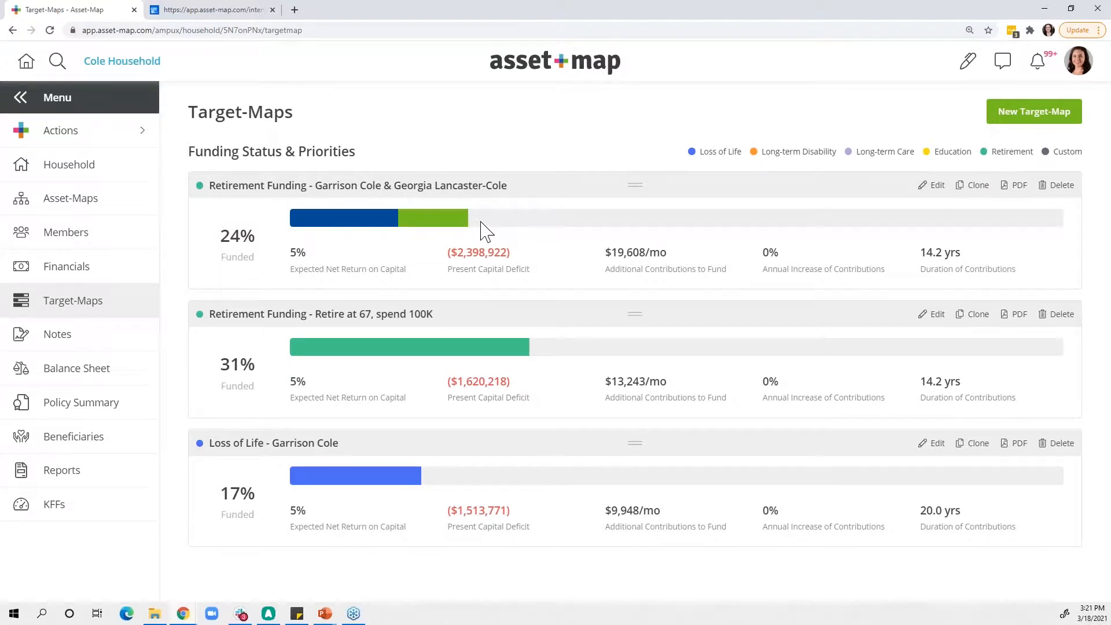
- View the types offered for a new Target-Map and close the dialog without creating one
left_click(985, 117)
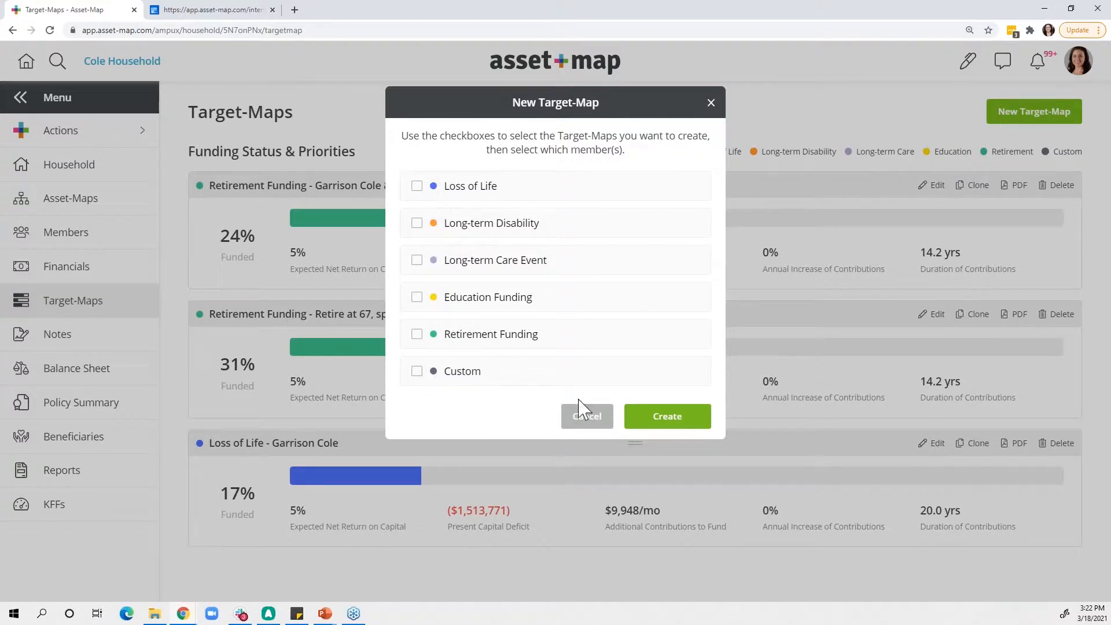
left_click(588, 417)
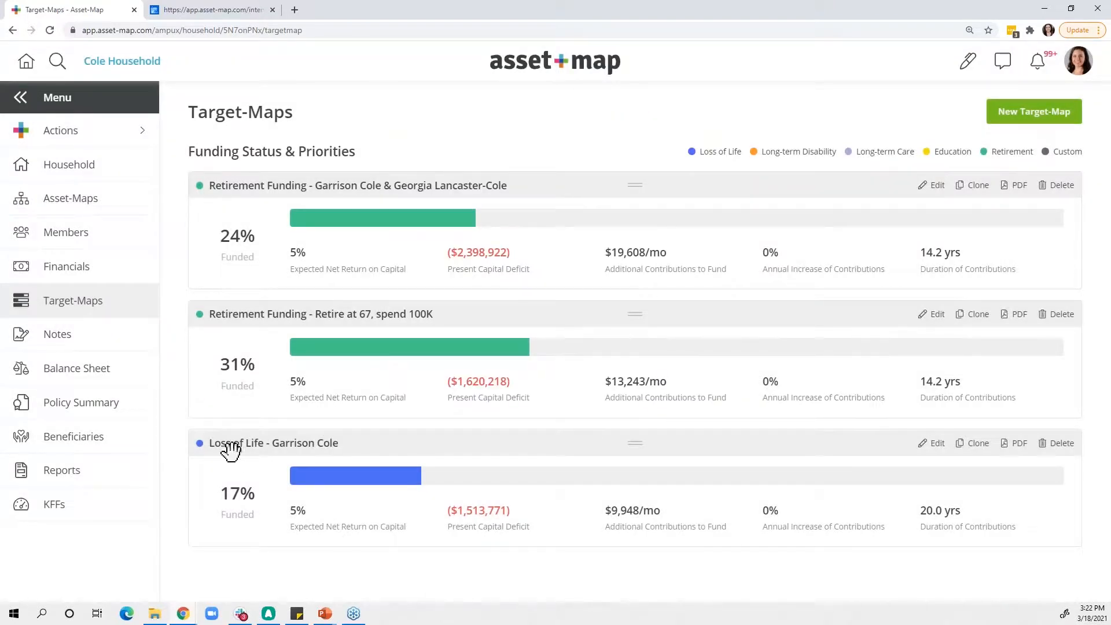
- Inspect the Loss of Life and "Retire at 67, spend 100K" funding bars and open the couple's Retirement Funding Target-Map
mouse_move(330, 486)
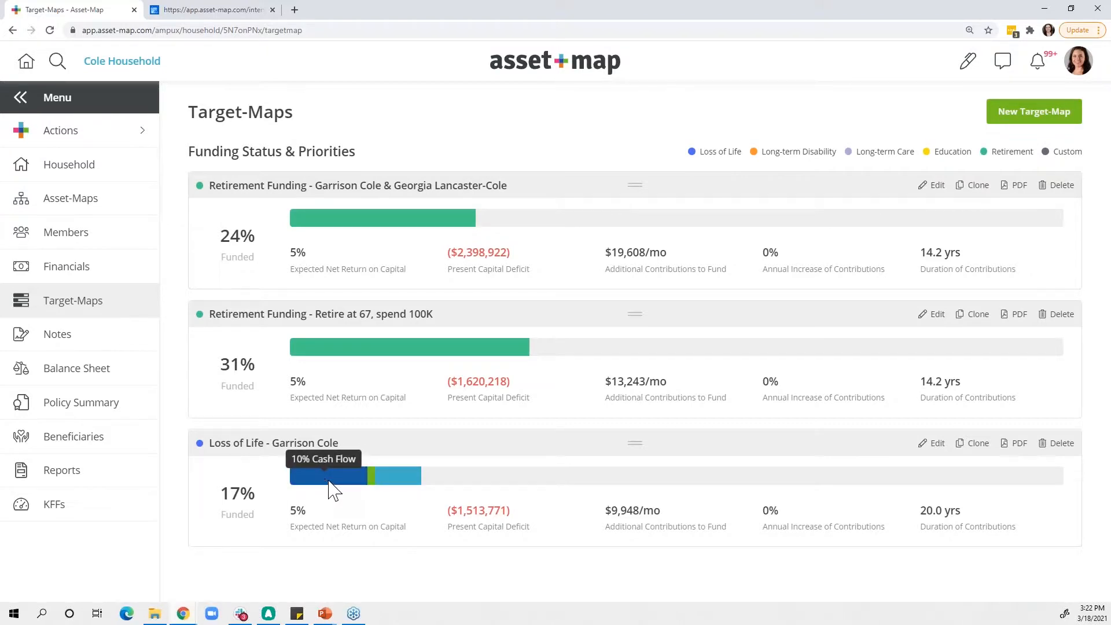
mouse_move(372, 486)
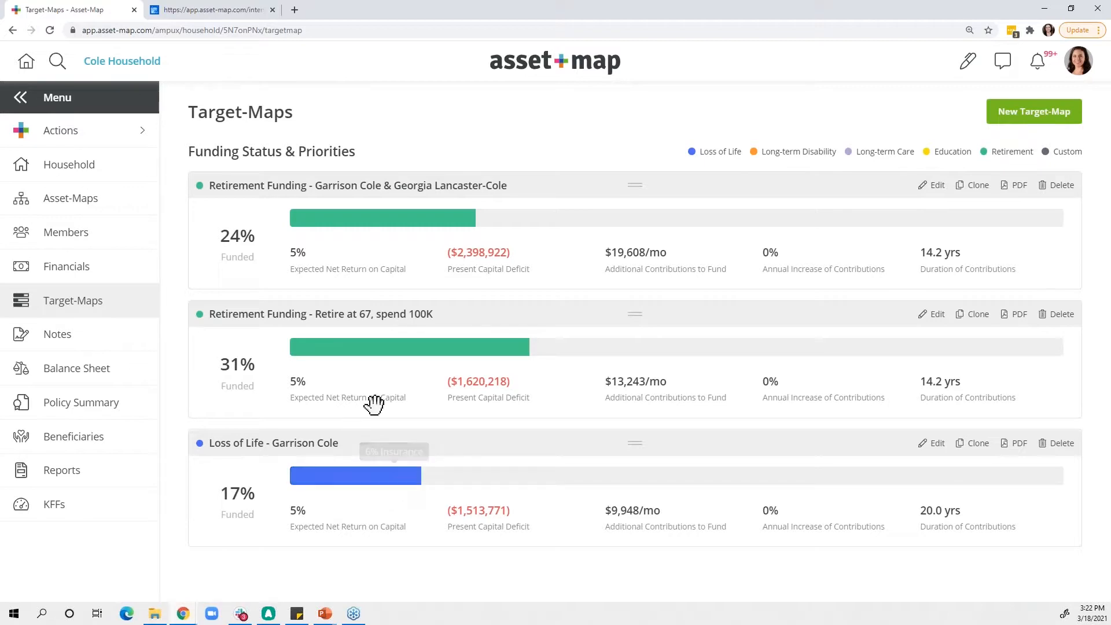
mouse_move(352, 363)
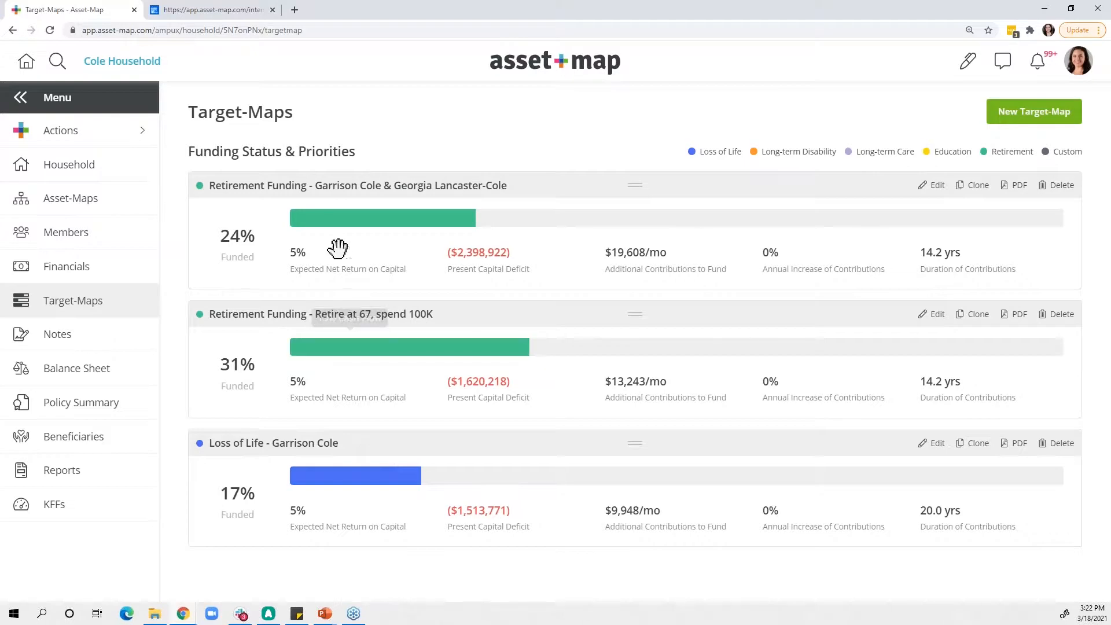
left_click(303, 186)
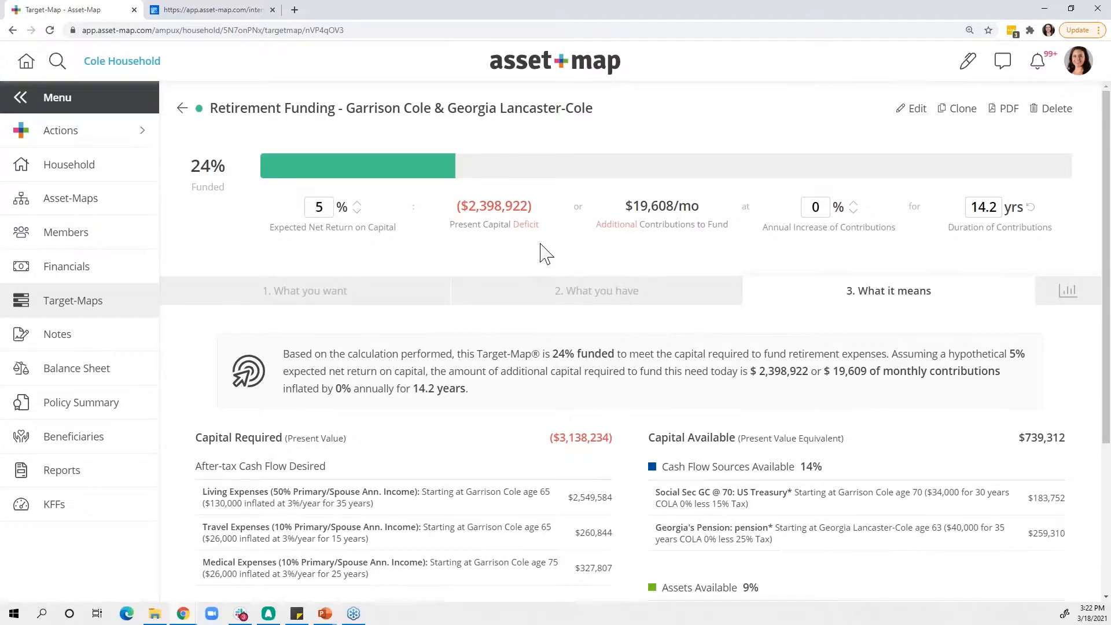
- Review what the couple wants, what they have and what it means in the Retirement Funding Target-Map
left_click(326, 299)
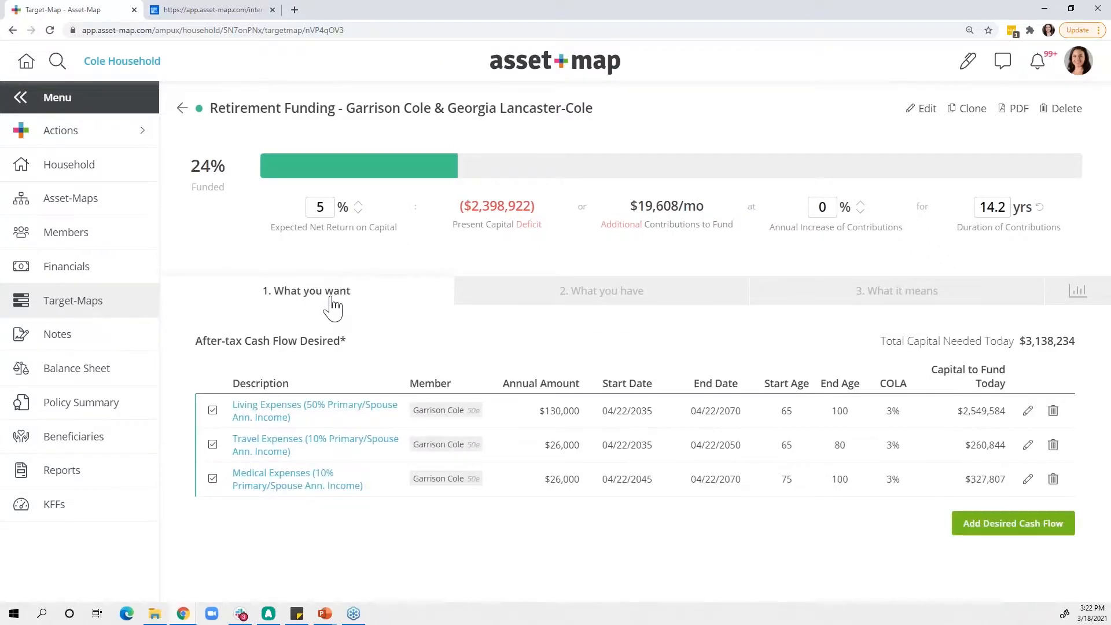
left_click(533, 298)
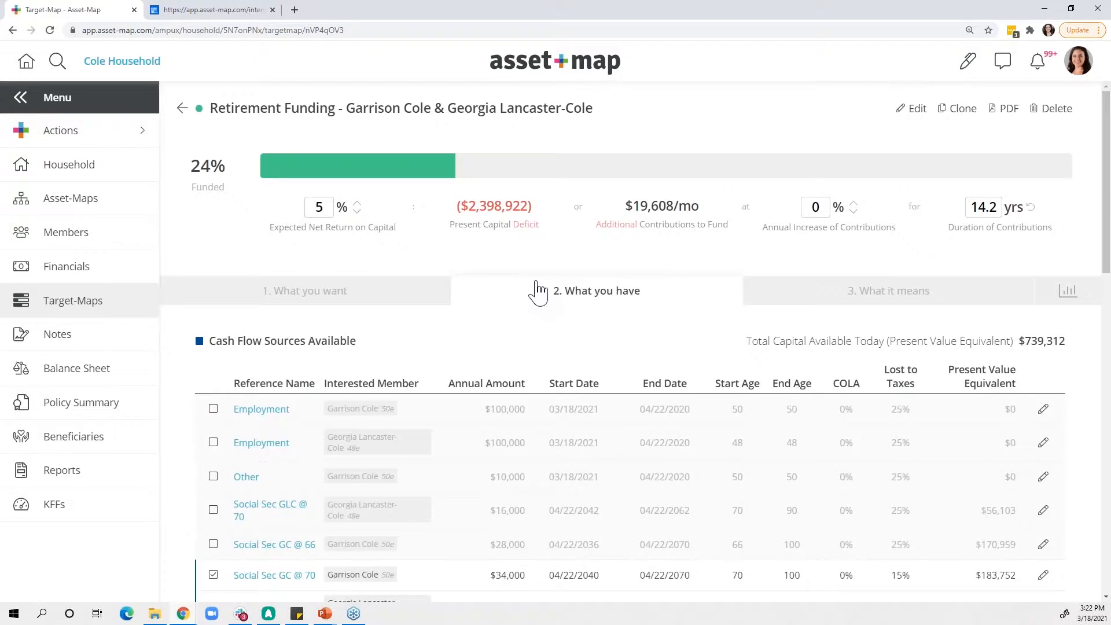
left_click(799, 306)
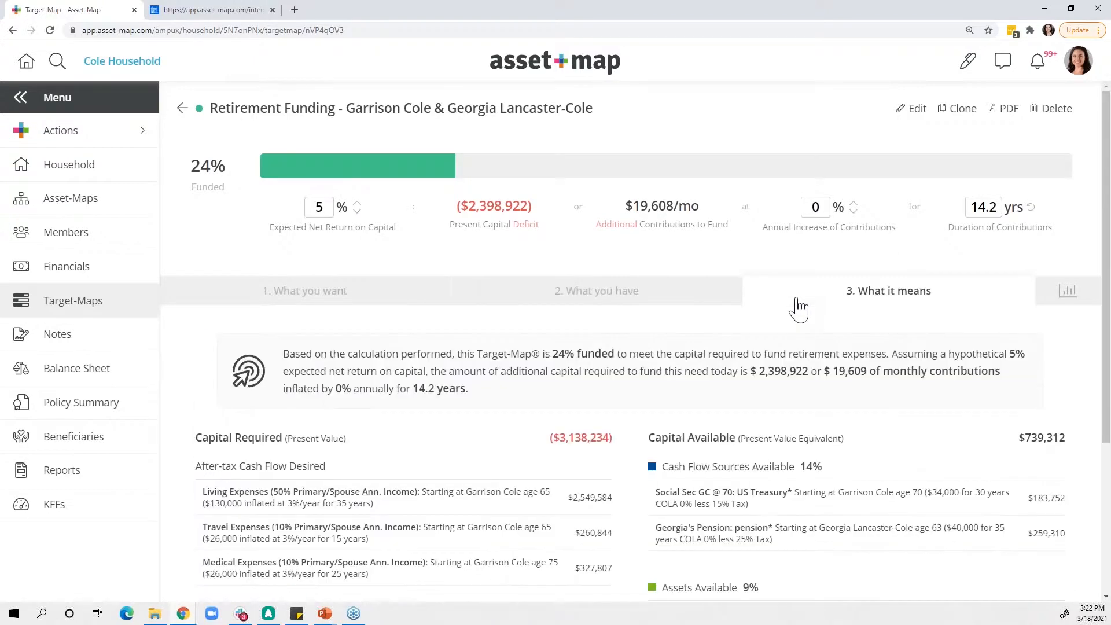
scroll(808, 320, "down", 1)
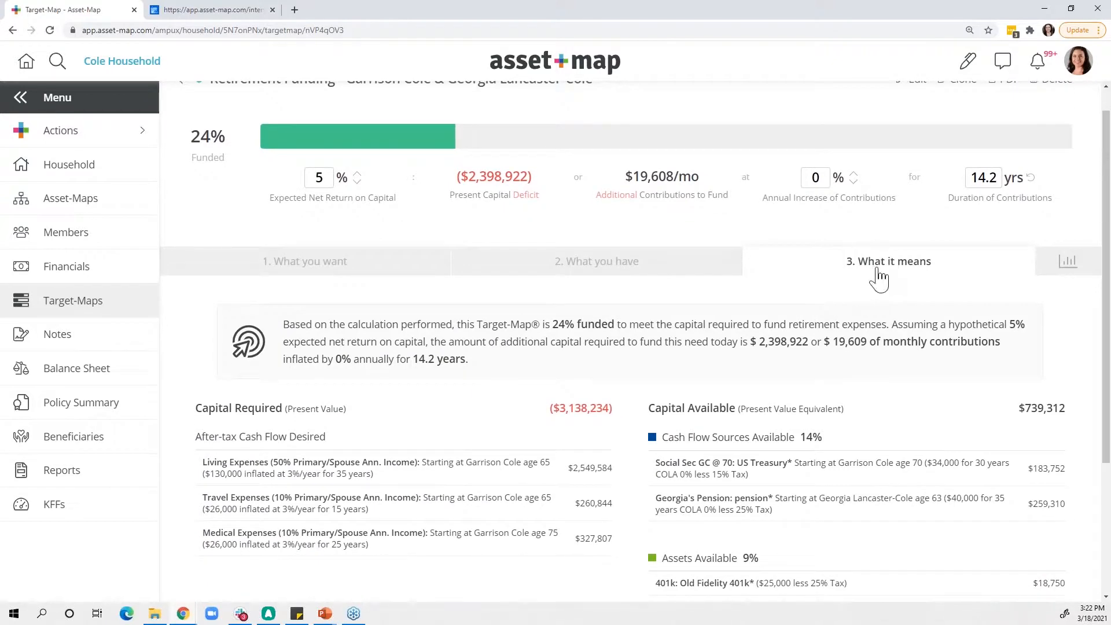
scroll(856, 286, "down", 1)
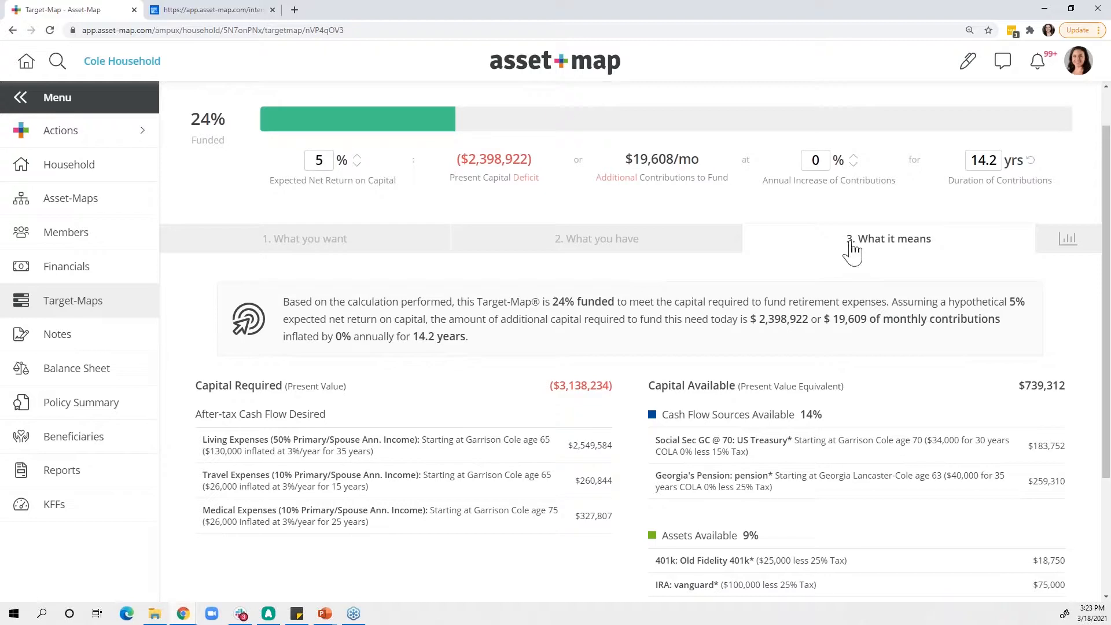
- Examine the Target-Map's written funding summary and compare the Capital Required total with the Capital Available total
left_click_drag(495, 342, 279, 312)
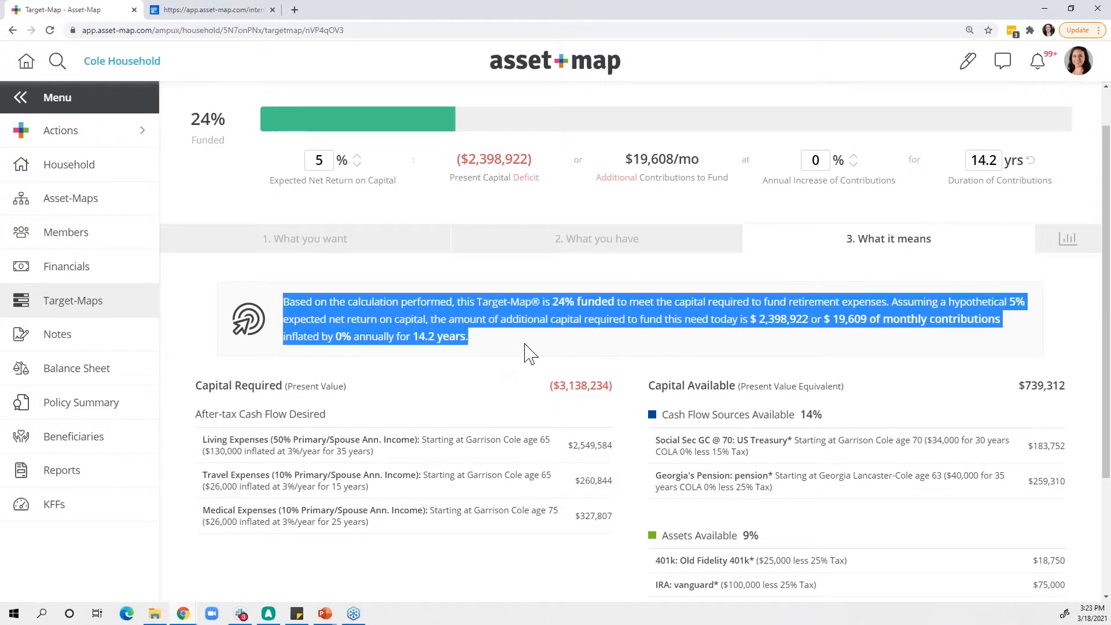
left_click(529, 353)
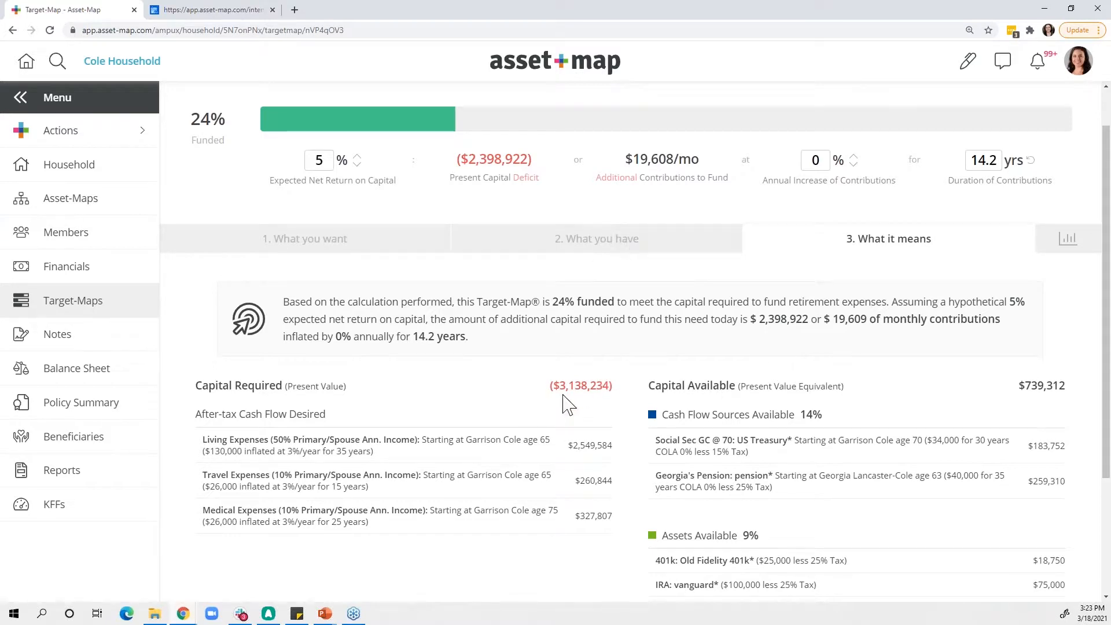
left_click_drag(549, 394, 801, 392)
left_click(810, 400)
left_click_drag(1017, 387, 1070, 387)
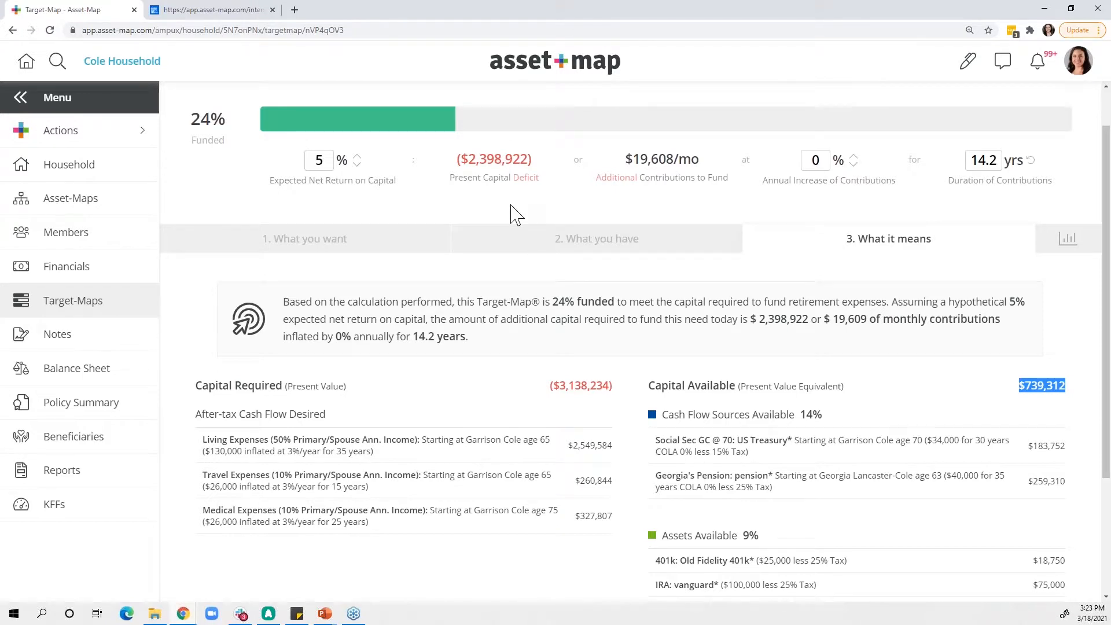
left_click(455, 277)
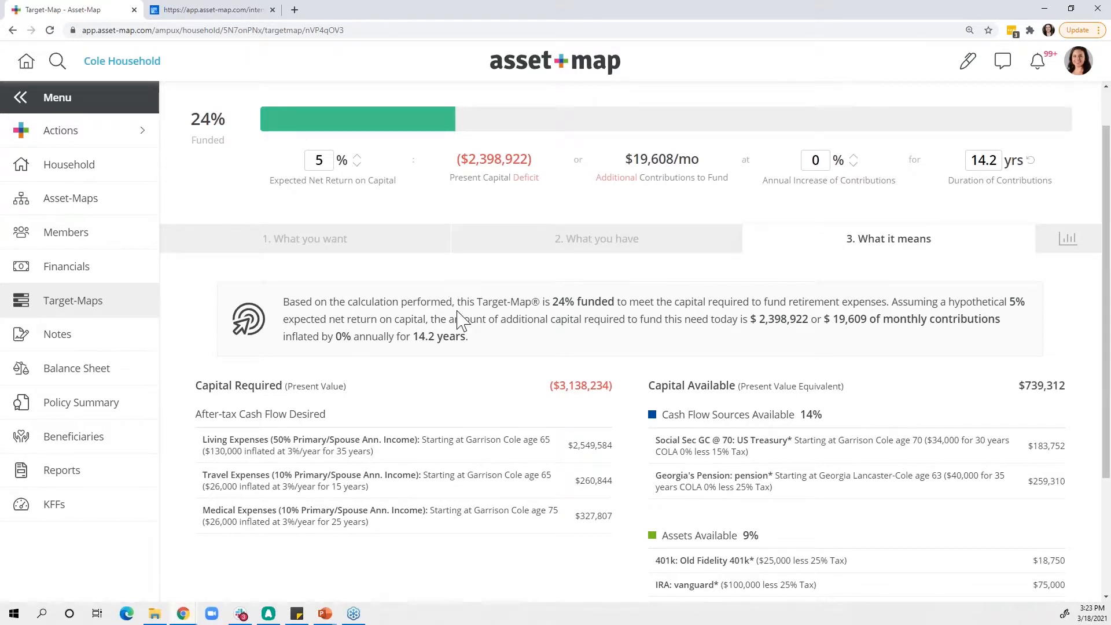
scroll(457, 312, "up", 1)
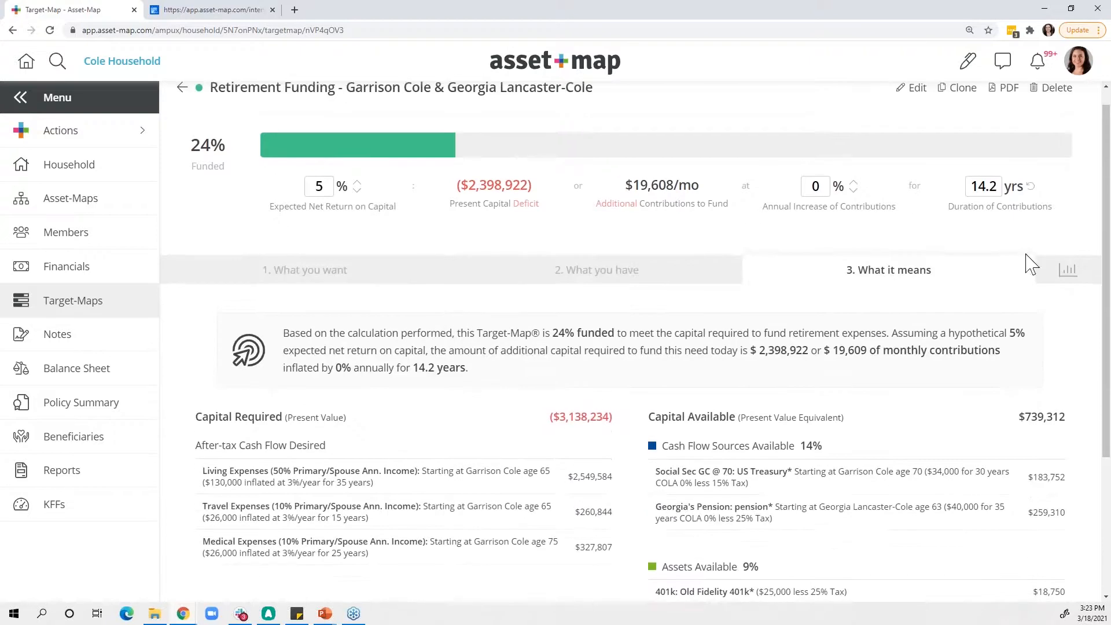
- View the Target-Map's year-by-year cash flow chart and inspect the funding breakdown for 2038 and 2042
left_click(1067, 271)
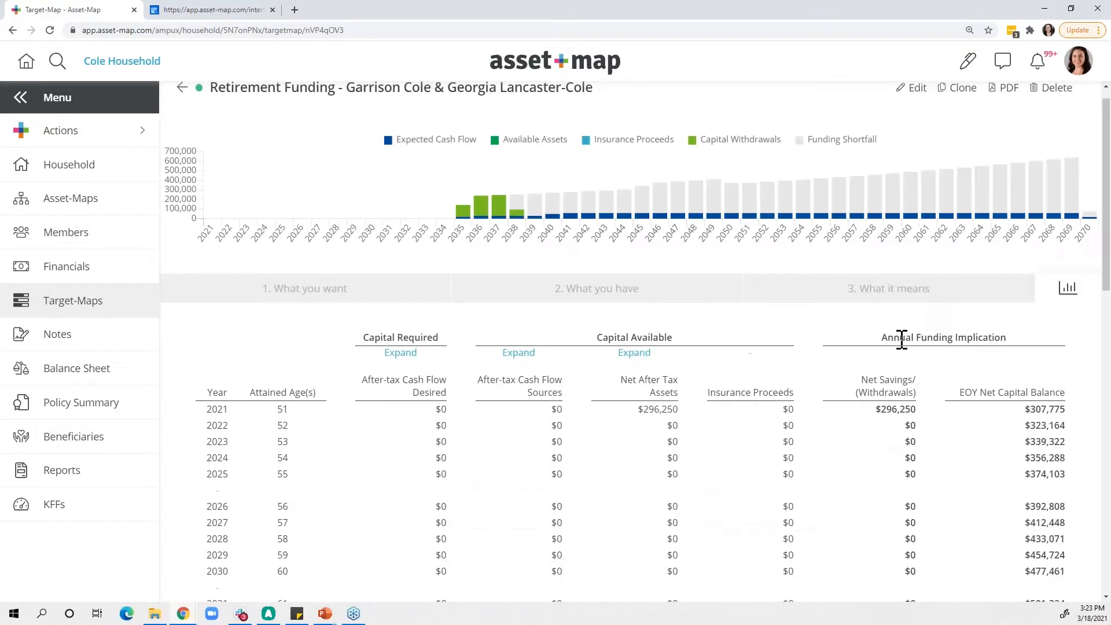
mouse_move(496, 223)
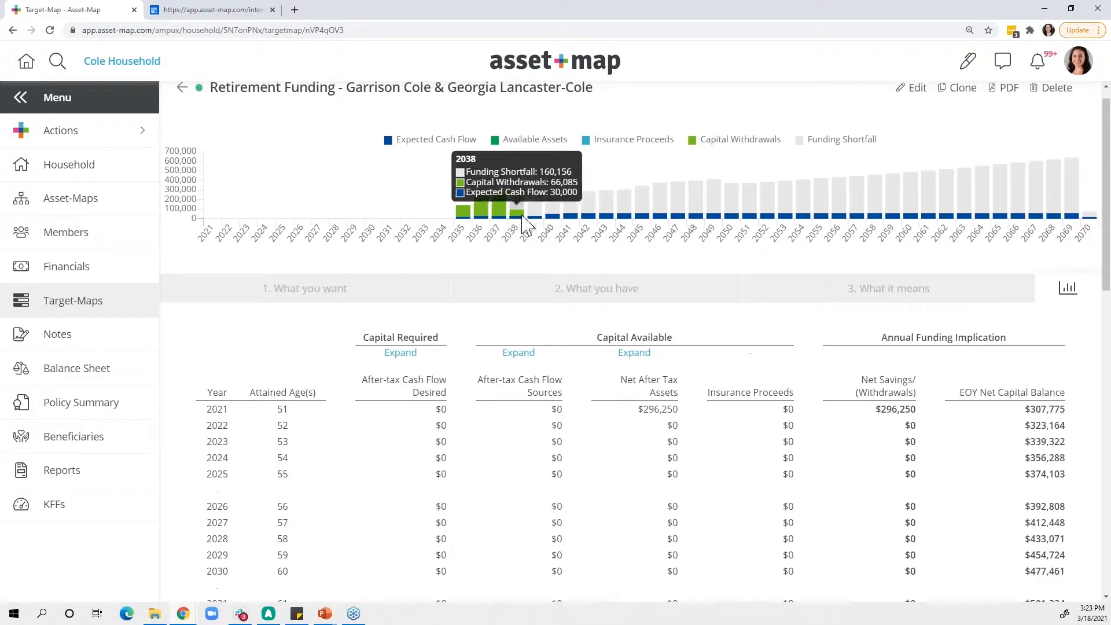
mouse_move(565, 224)
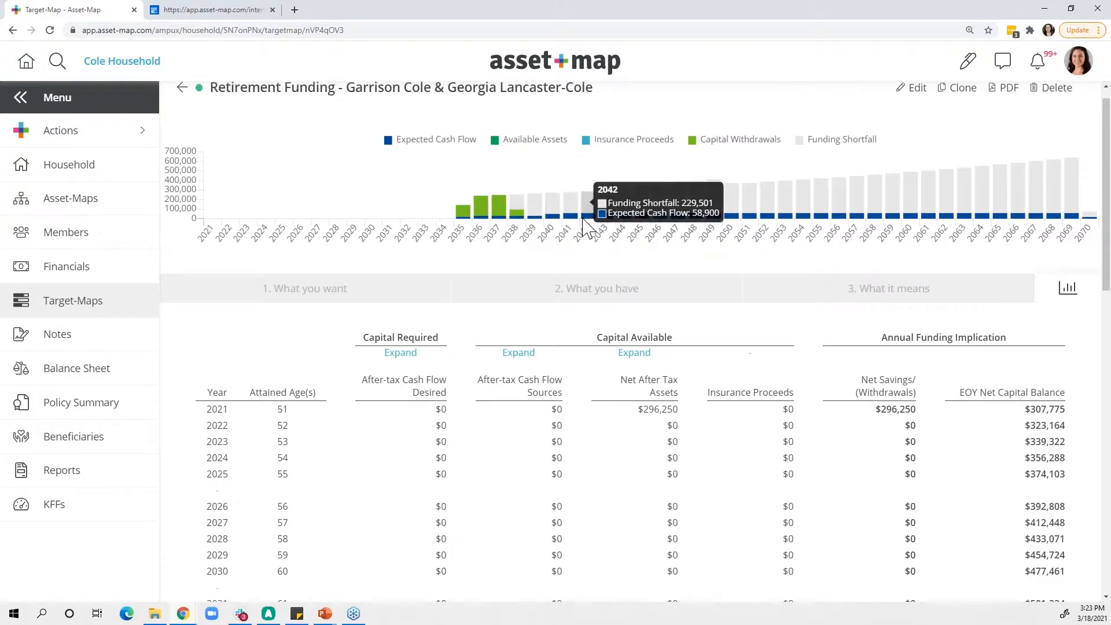
- Add the note "Retiring on March 31st 2022" to the primary member from the Asset-Map and check the household's Notes
left_click(87, 345)
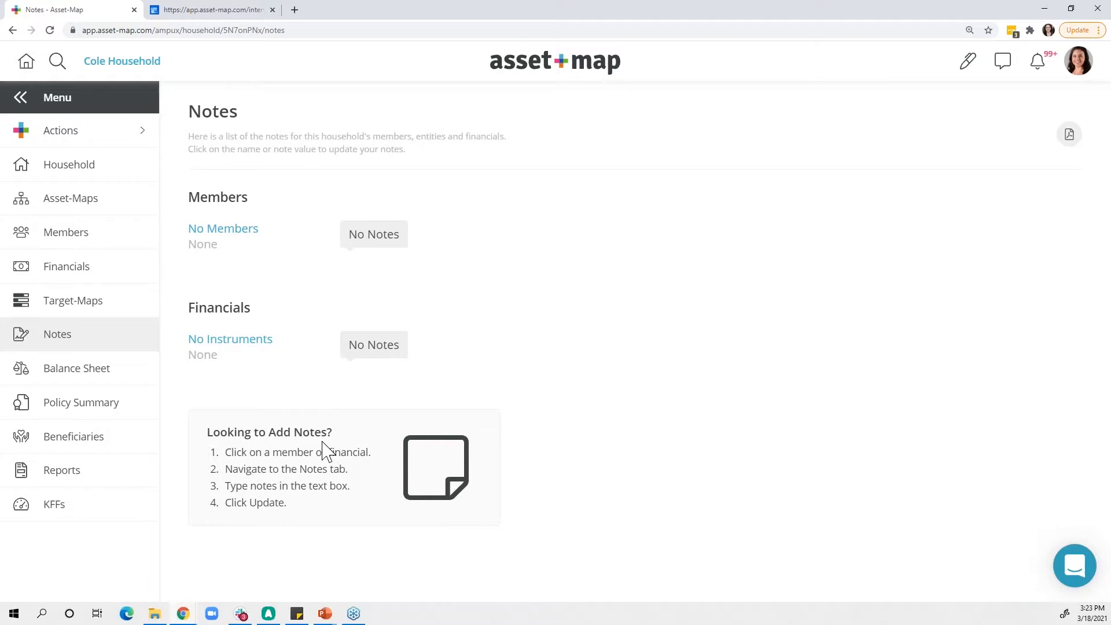
left_click(76, 210)
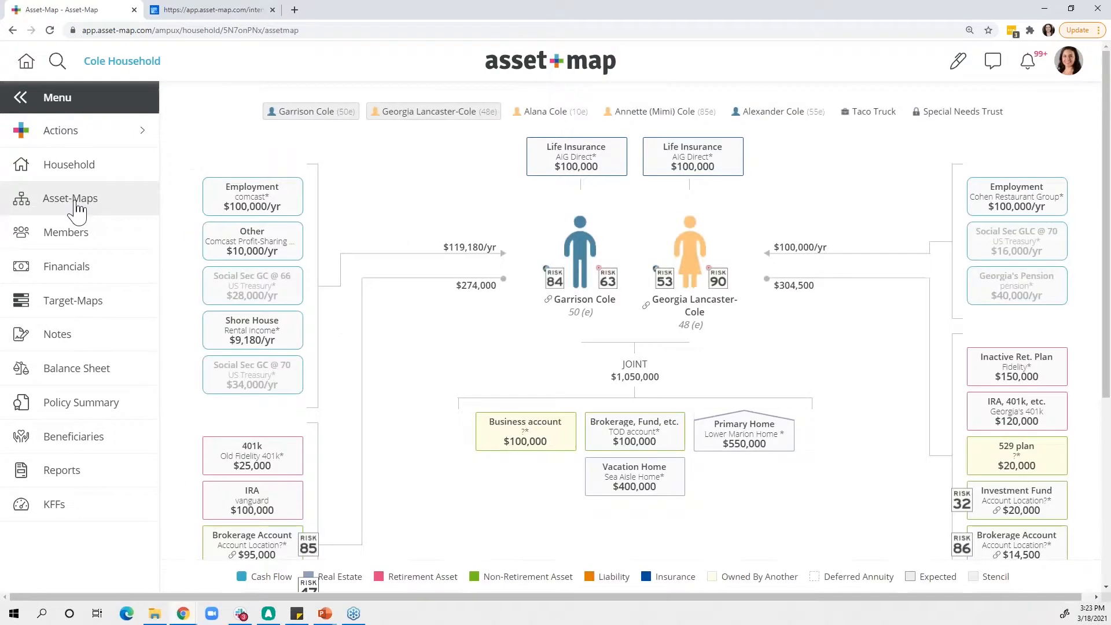
left_click(579, 253)
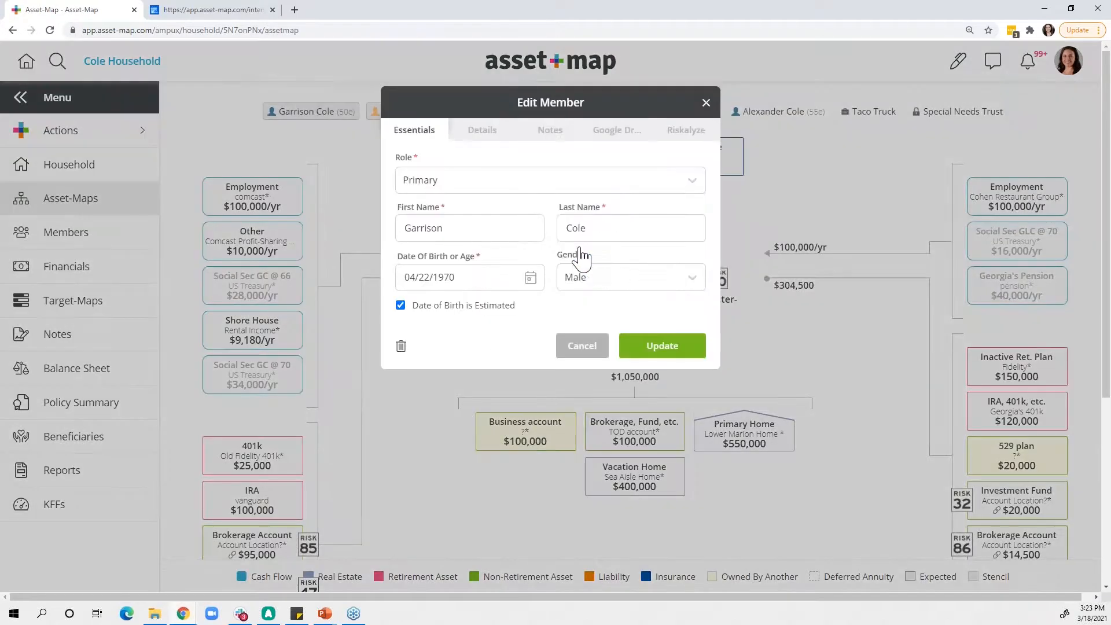
left_click(550, 132)
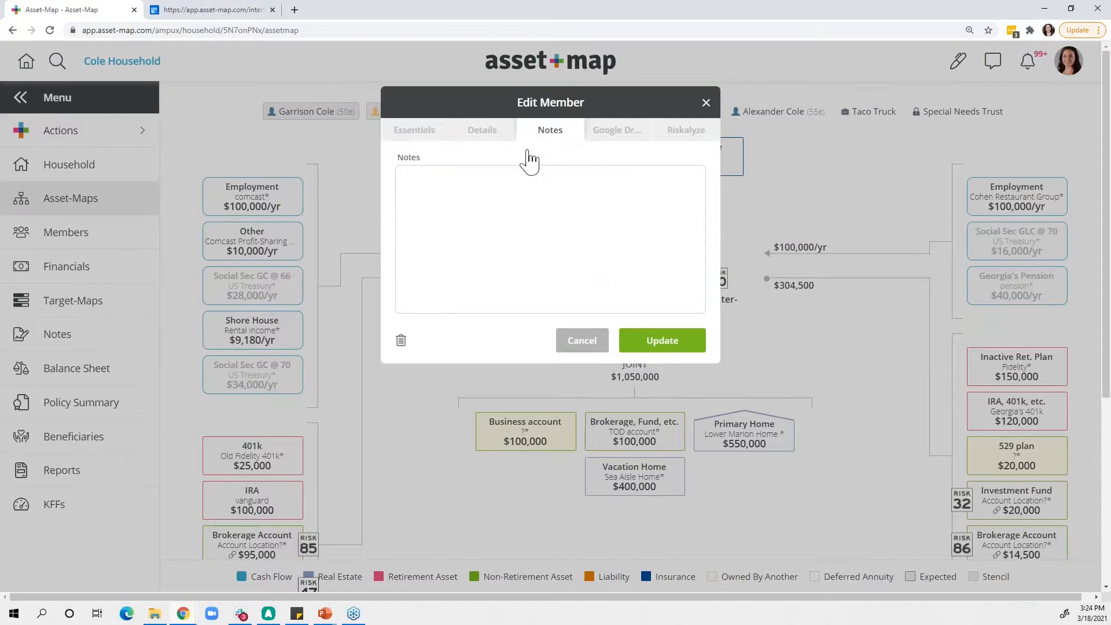
left_click(478, 205)
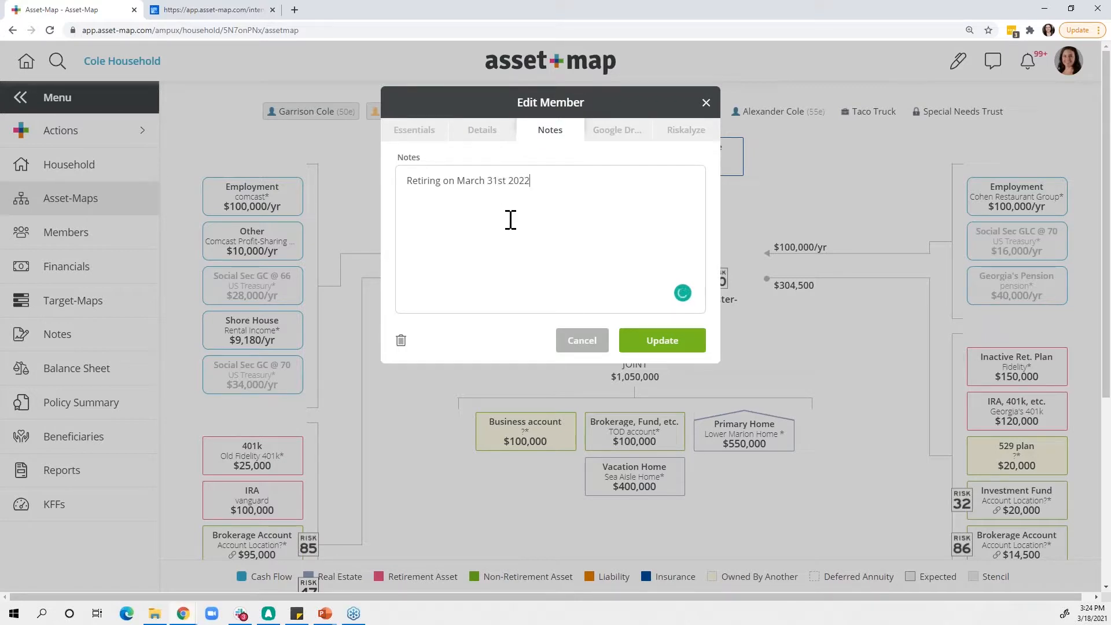
left_click(667, 345)
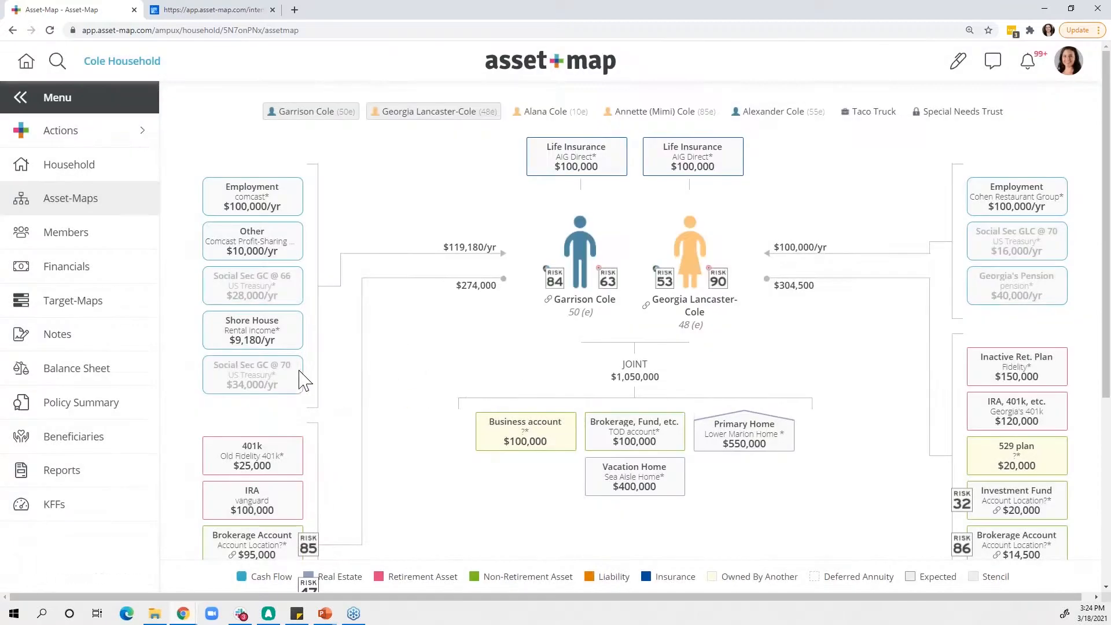
left_click(86, 347)
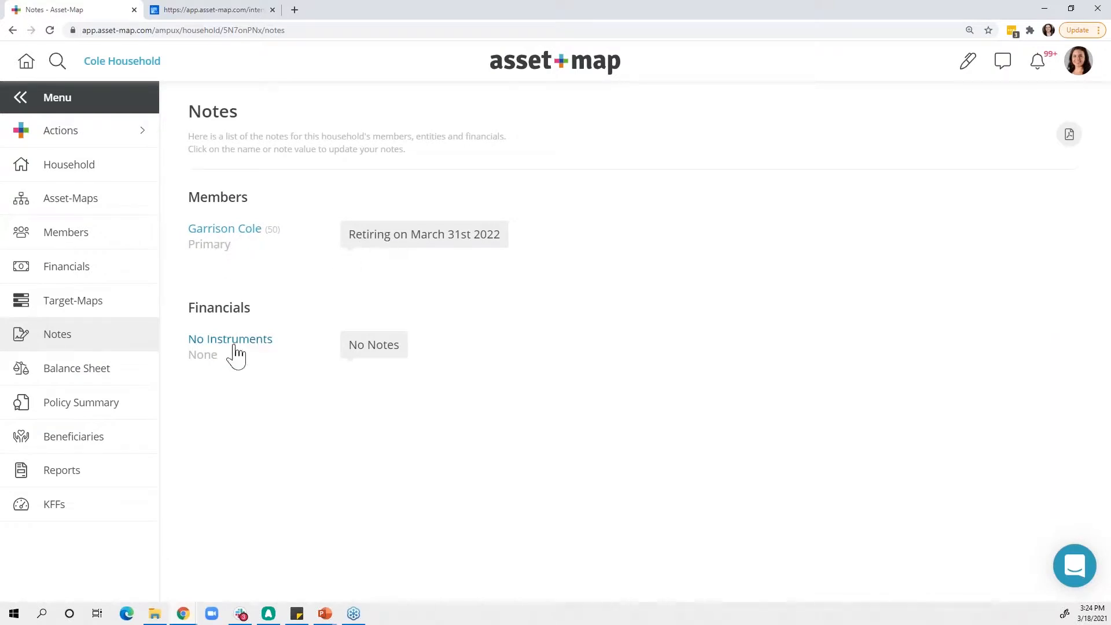
- Add the note "need updated statement" to the joint "Brokerage, Fund, etc." TOD account and check the household's Notes
left_click(90, 209)
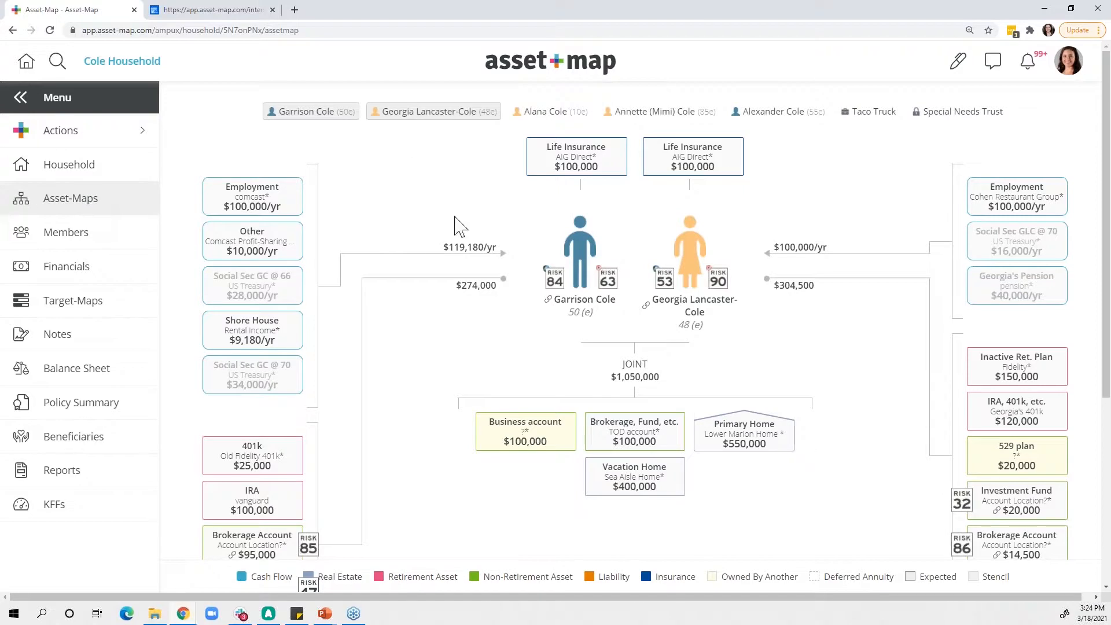
left_click(629, 440)
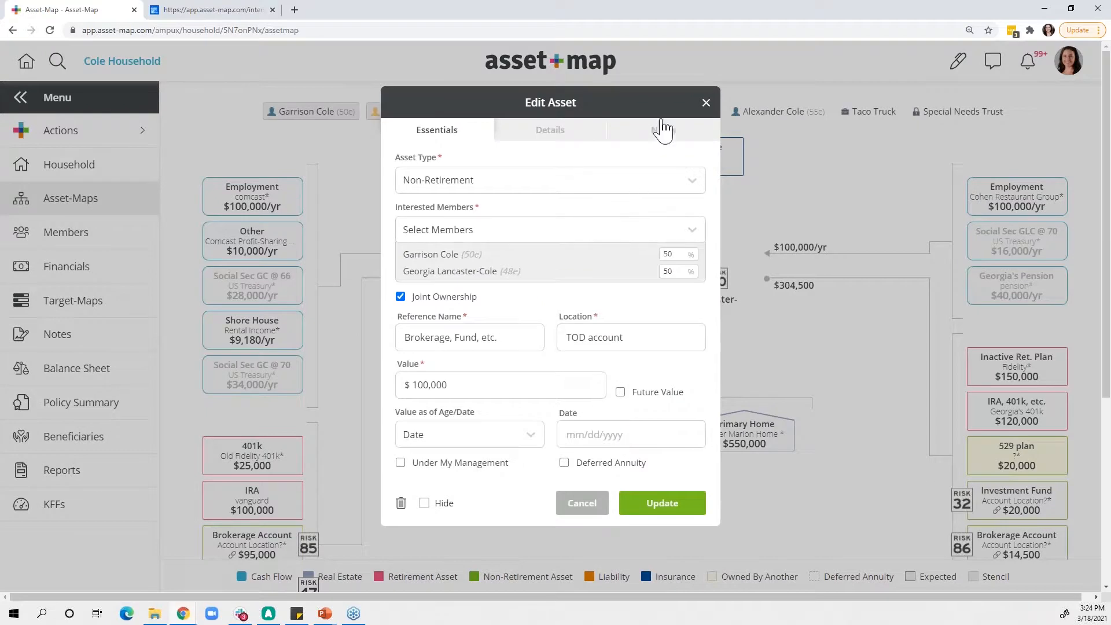
left_click(662, 136)
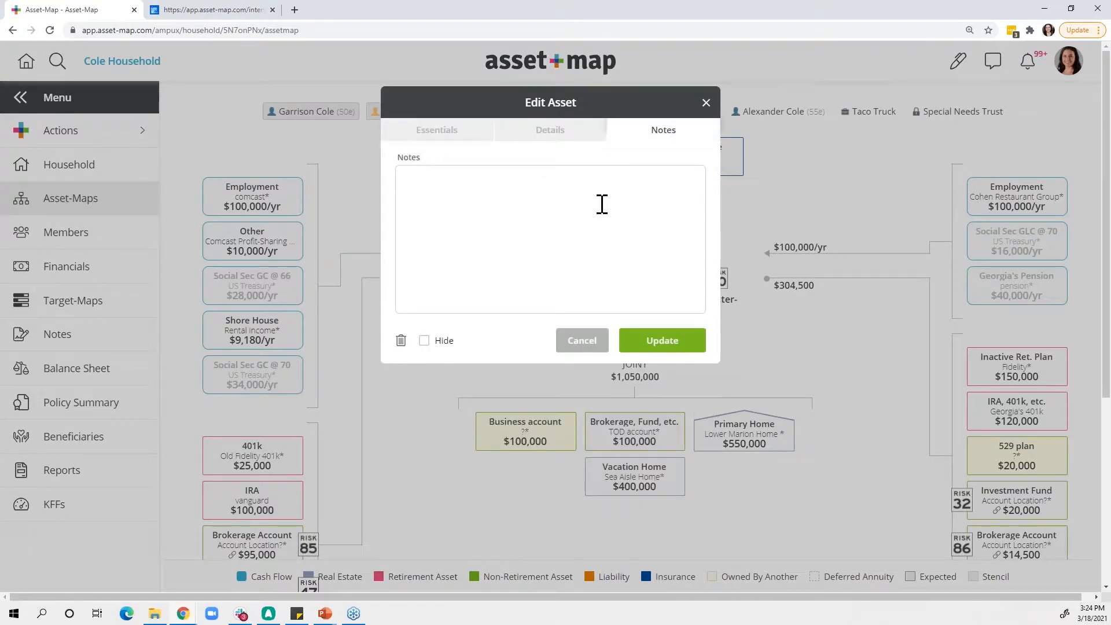
type("need updated statement")
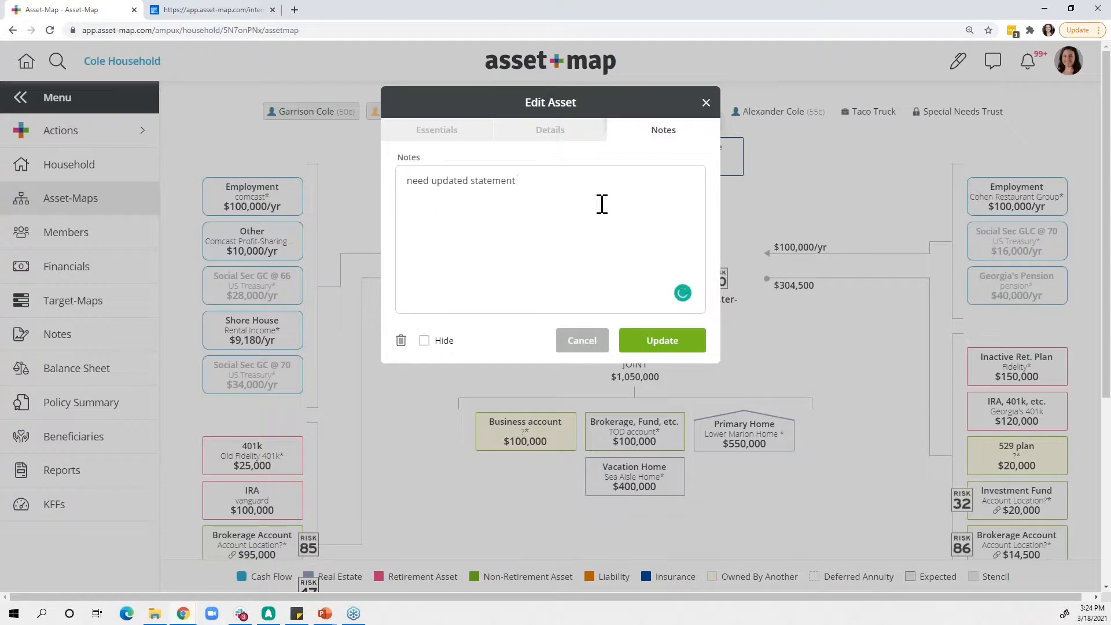
left_click(663, 344)
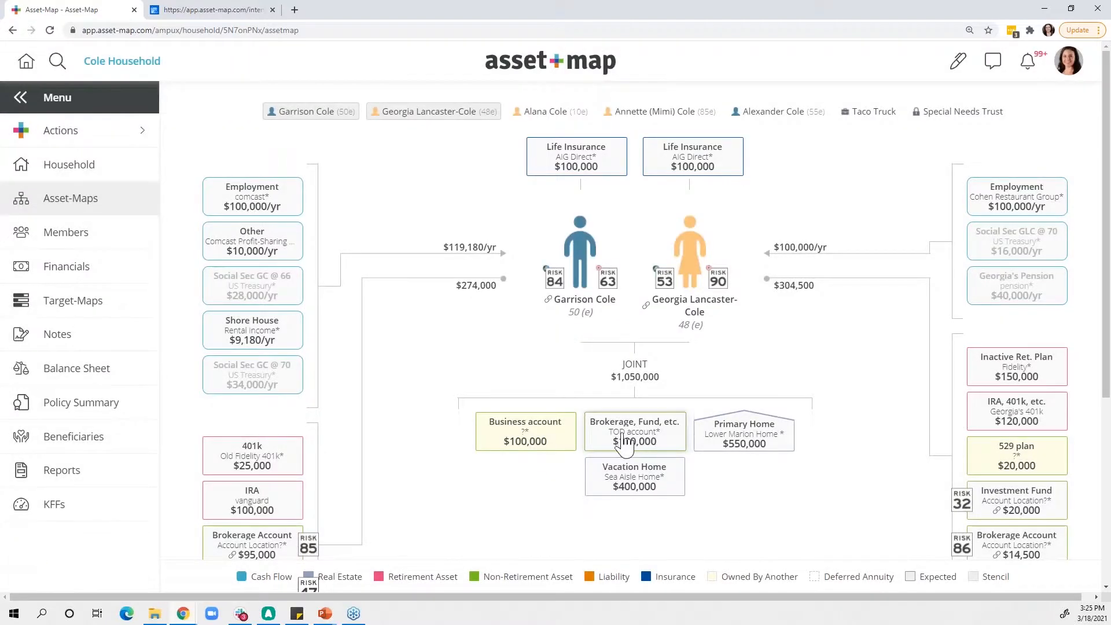
left_click(91, 346)
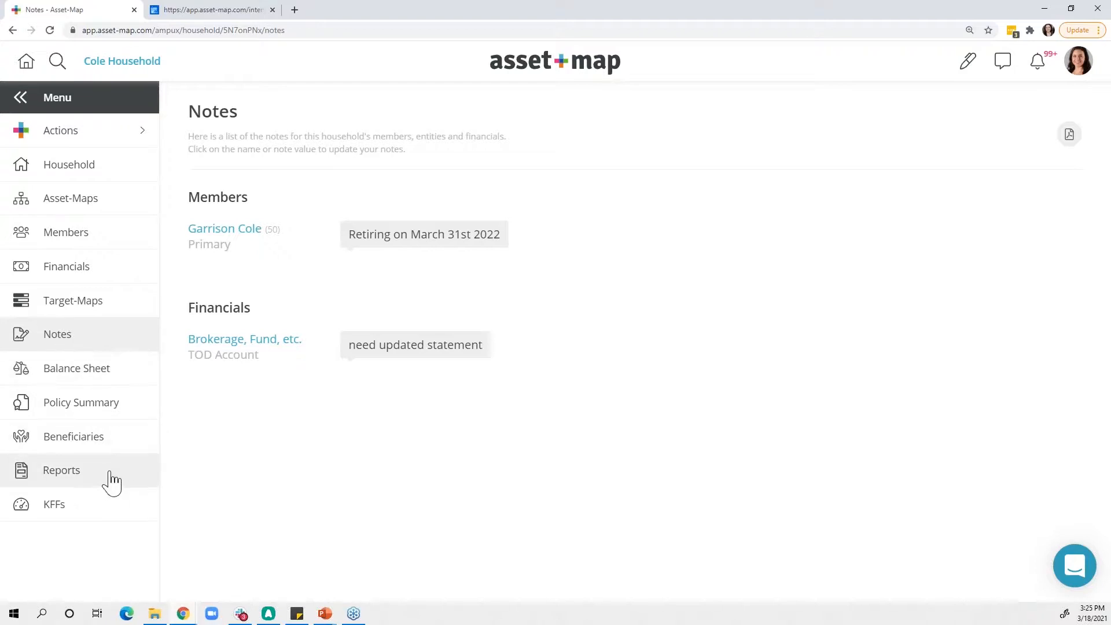
- Open the household's Balance Sheet and include the dependent, both additional family members, Taco Truck and Special Needs Trust
left_click(103, 381)
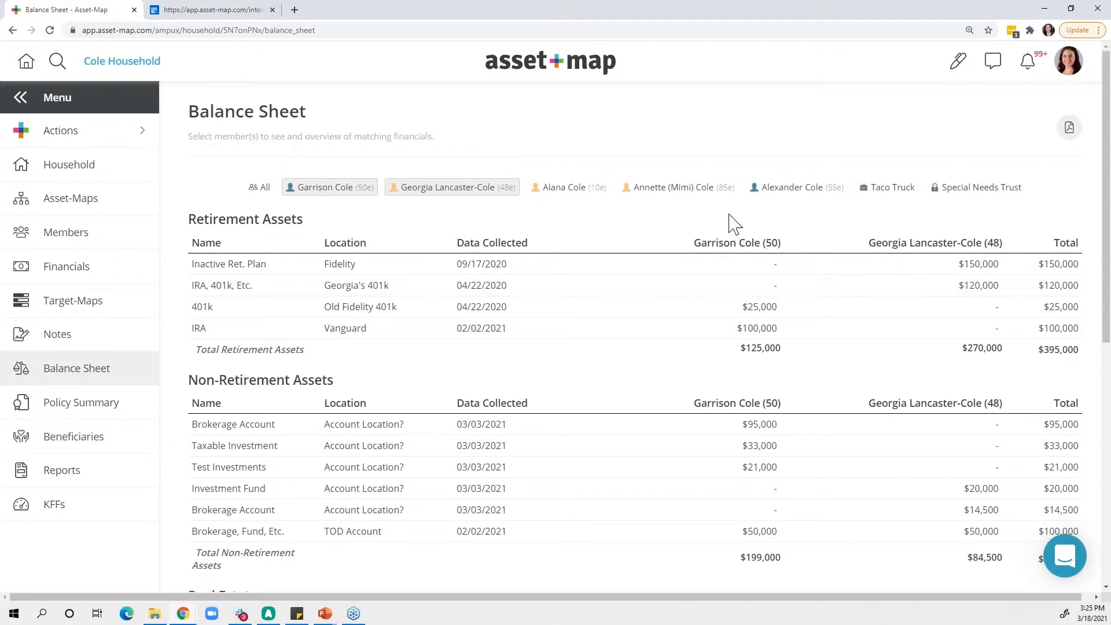
left_click(573, 192)
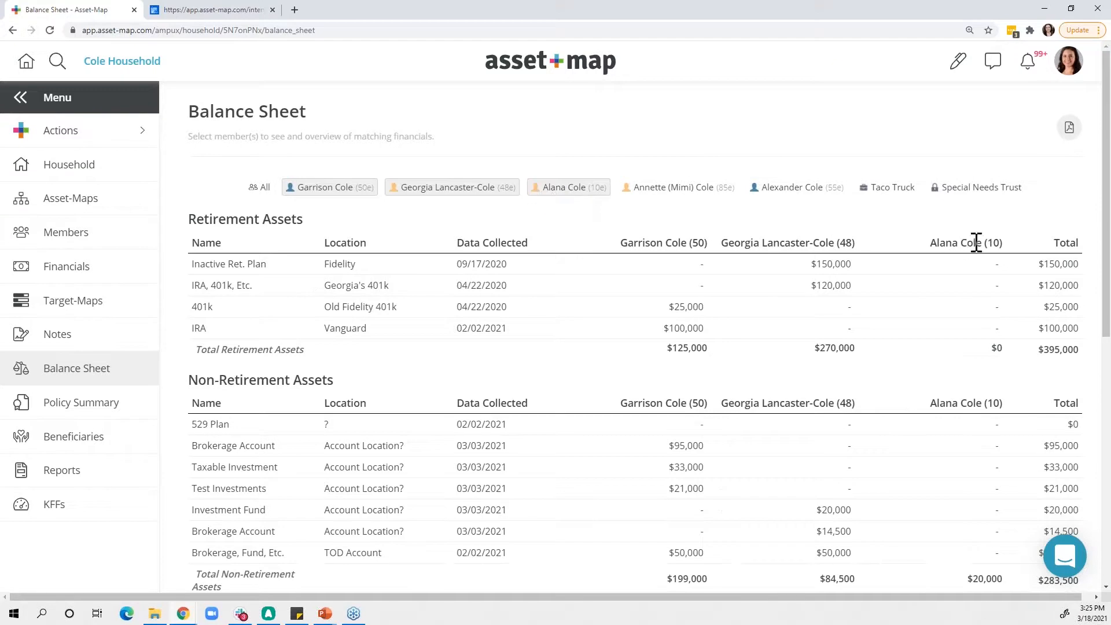
left_click(683, 195)
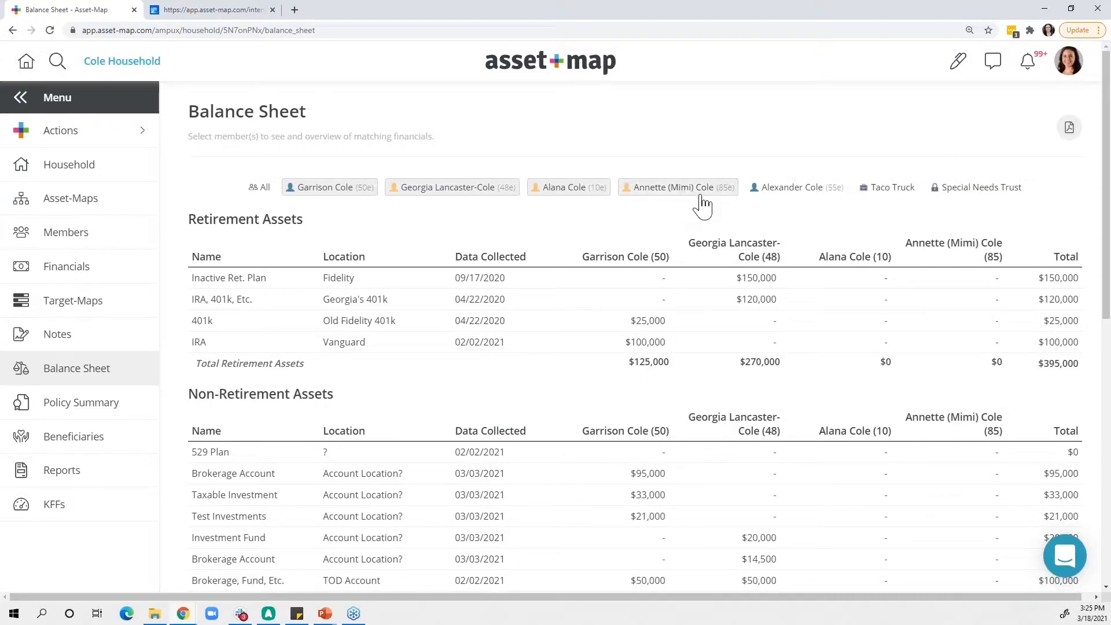
left_click(802, 191)
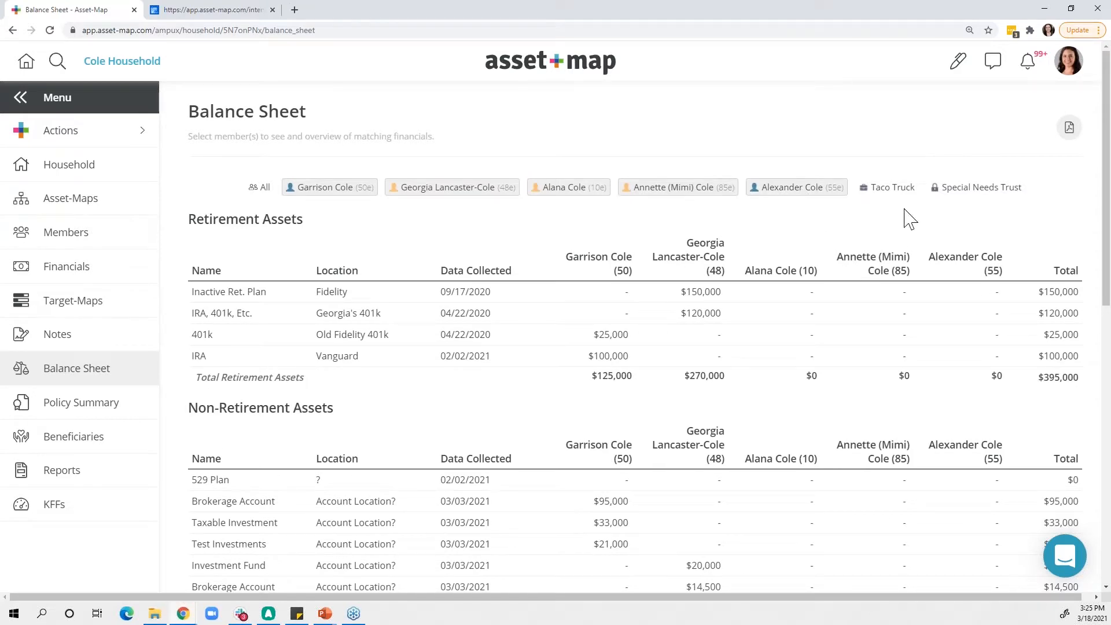
left_click(887, 190)
left_click(977, 190)
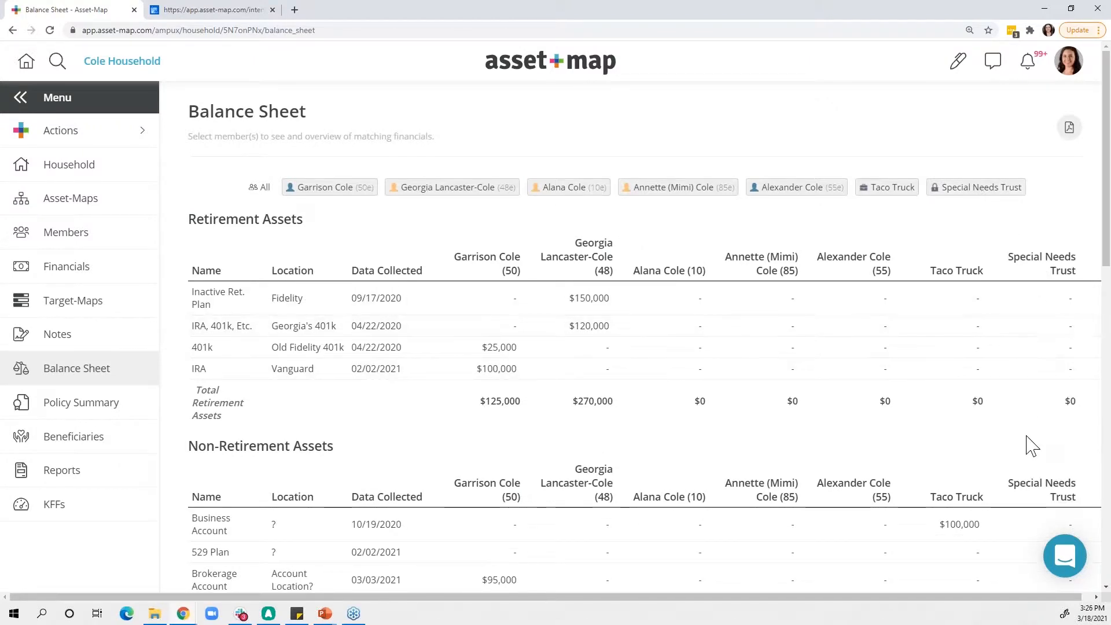
- Look through the Balance Sheet's asset sections, the Total column and the Net Worth line for all members
scroll(1032, 446, "right", 2)
scroll(1031, 446, "down", 4)
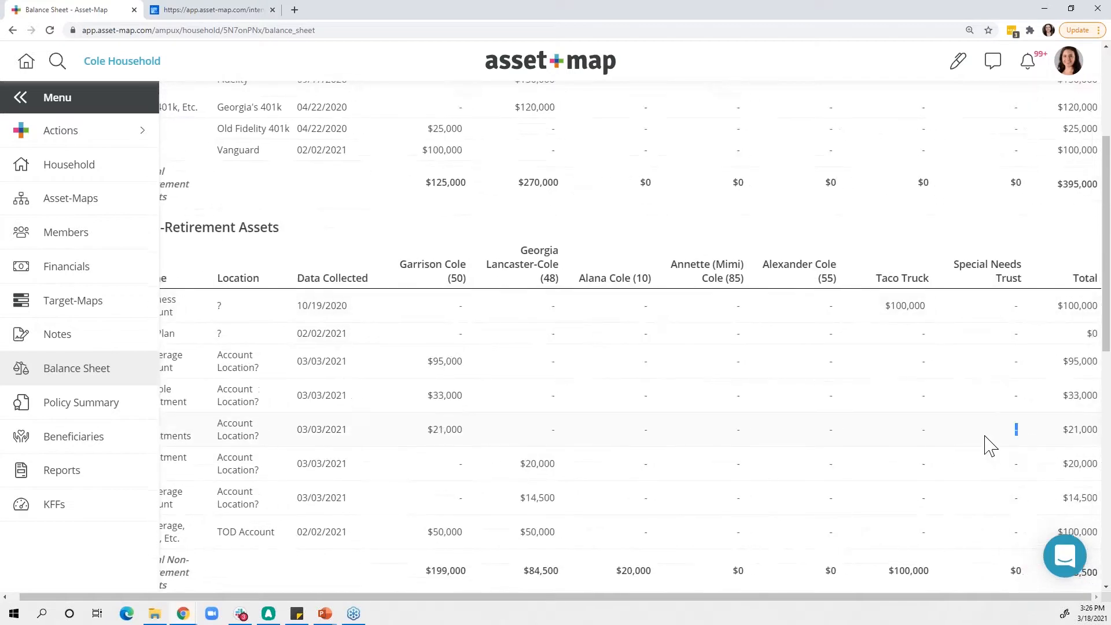
scroll(990, 446, "down", 8)
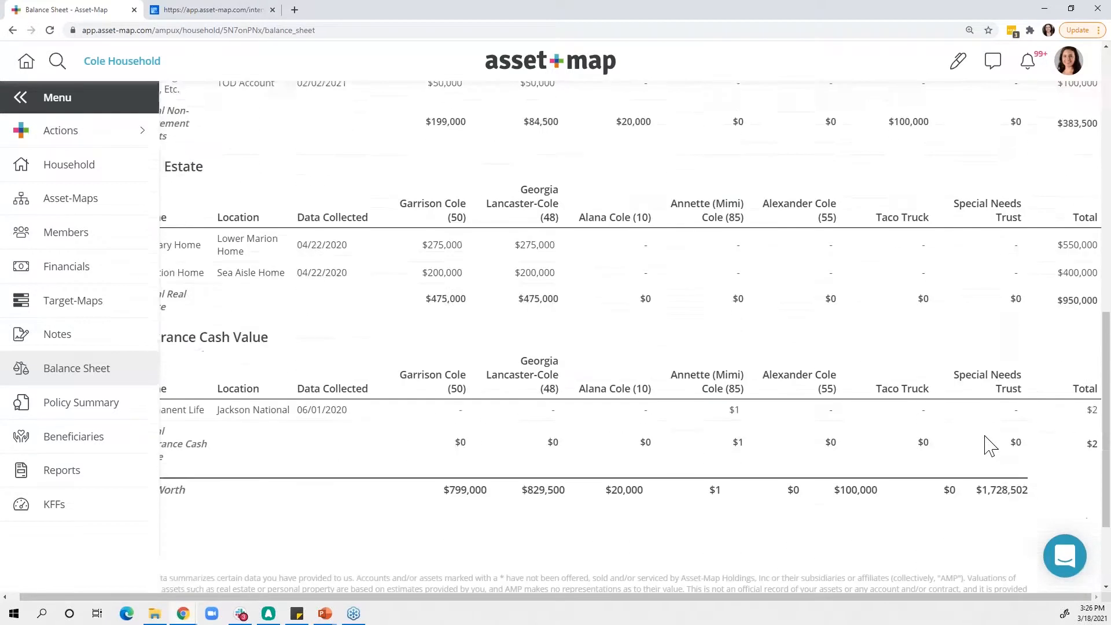
scroll(990, 446, "down", 2)
scroll(640, 449, "left", 1)
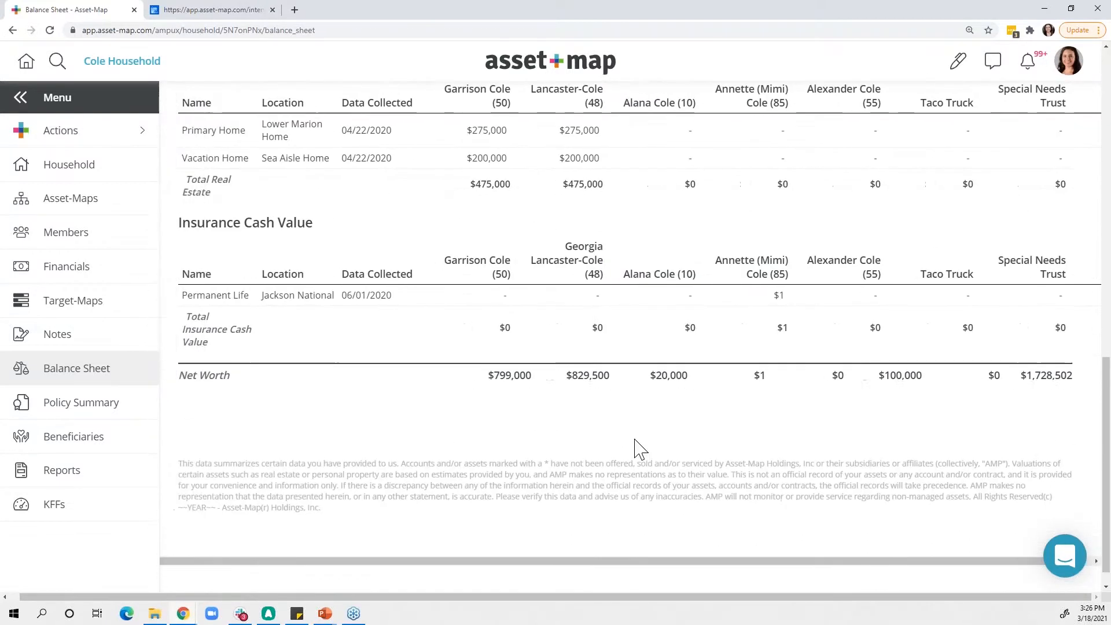
scroll(640, 448, "right", 1)
scroll(640, 448, "up", 8)
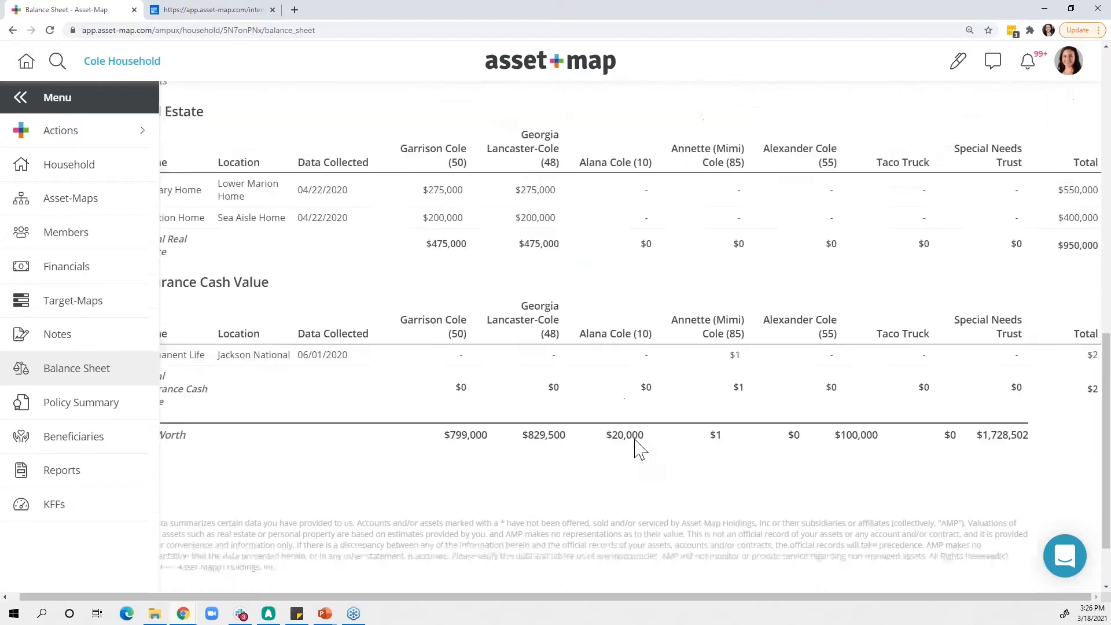
- Widen the Balance Sheet by collapsing the side navigation and review its Retirement, Non-Retirement and Real Estate tables at full width
scroll(640, 449, "up", 2)
scroll(640, 449, "left", 1)
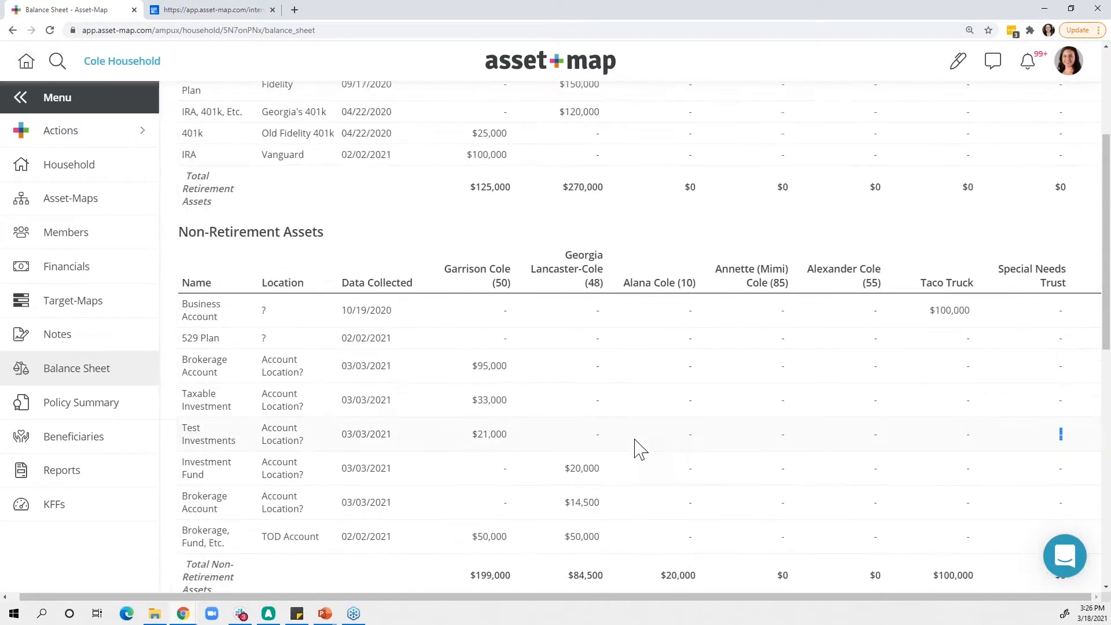
scroll(639, 449, "up", 3)
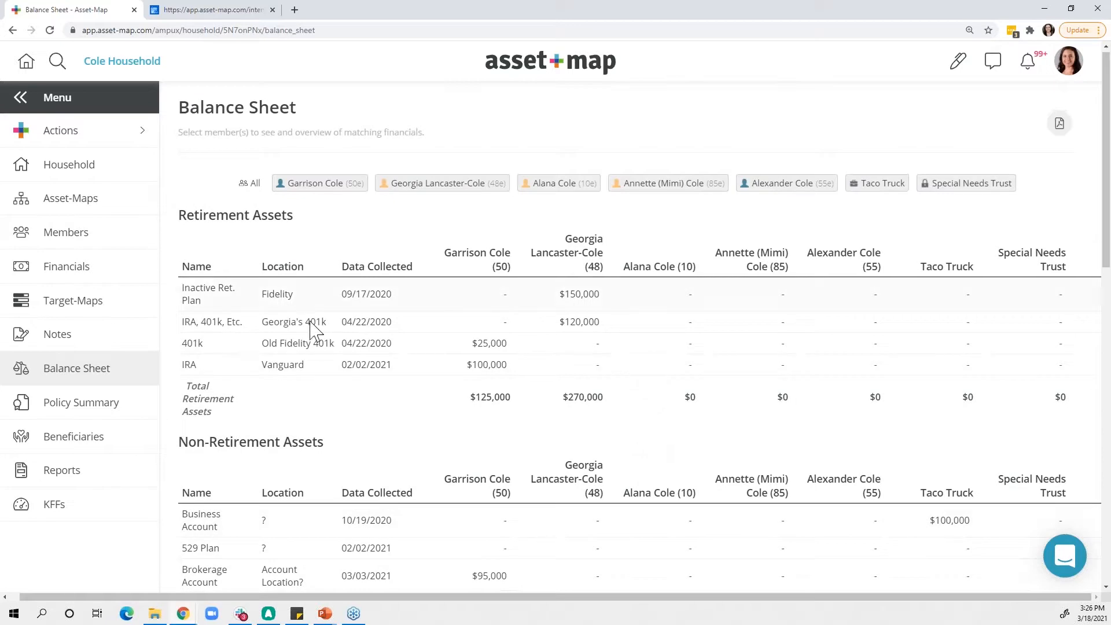
left_click(94, 107)
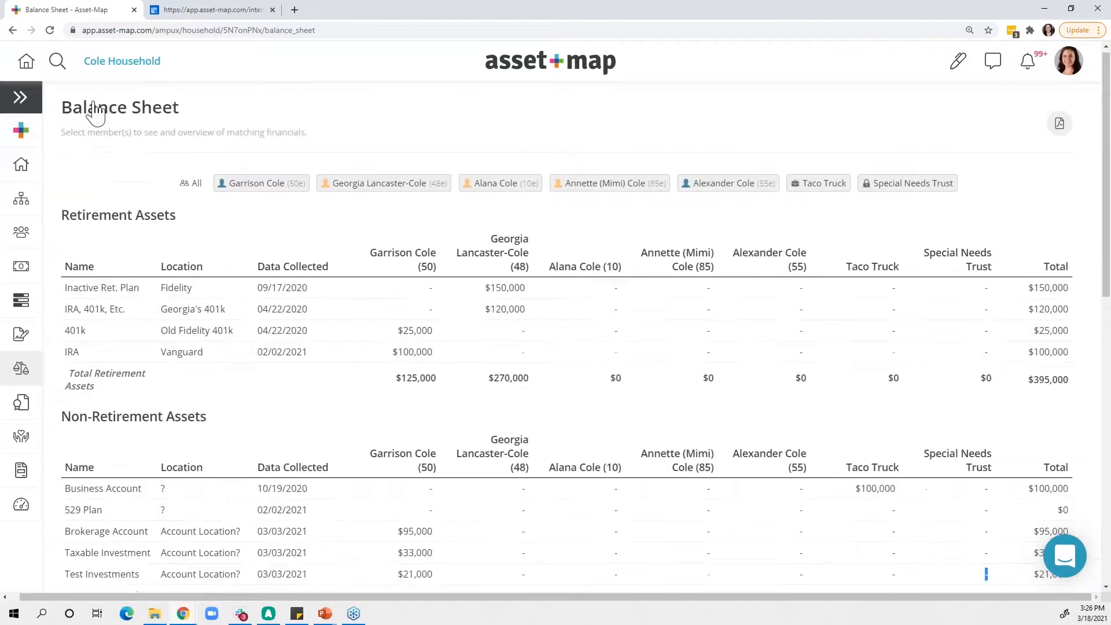
scroll(343, 302, "down", 2)
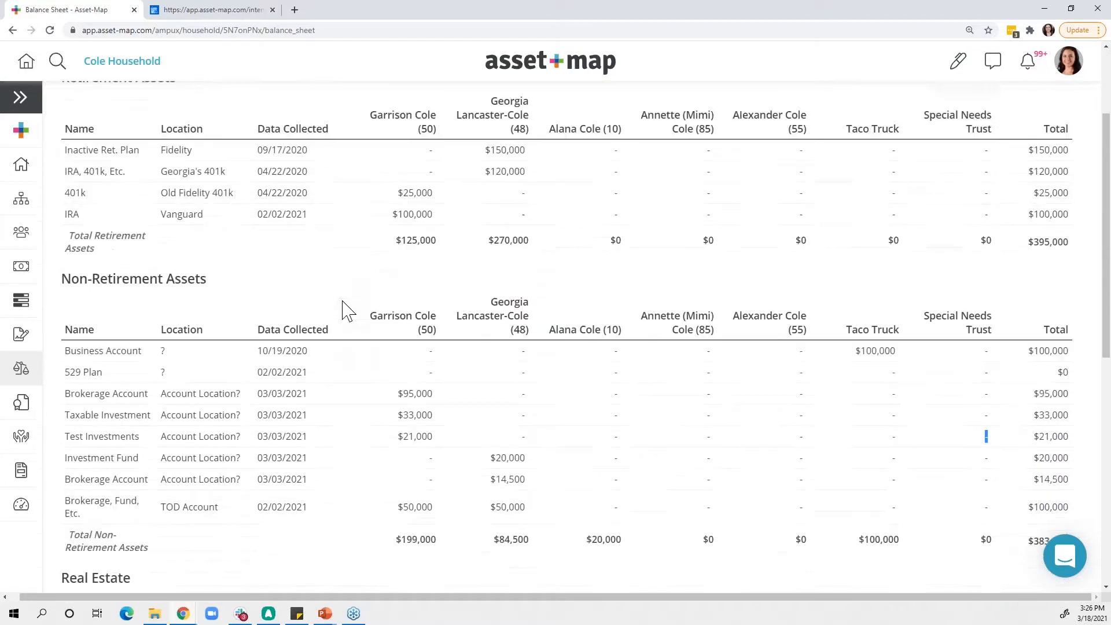
scroll(344, 310, "down", 1)
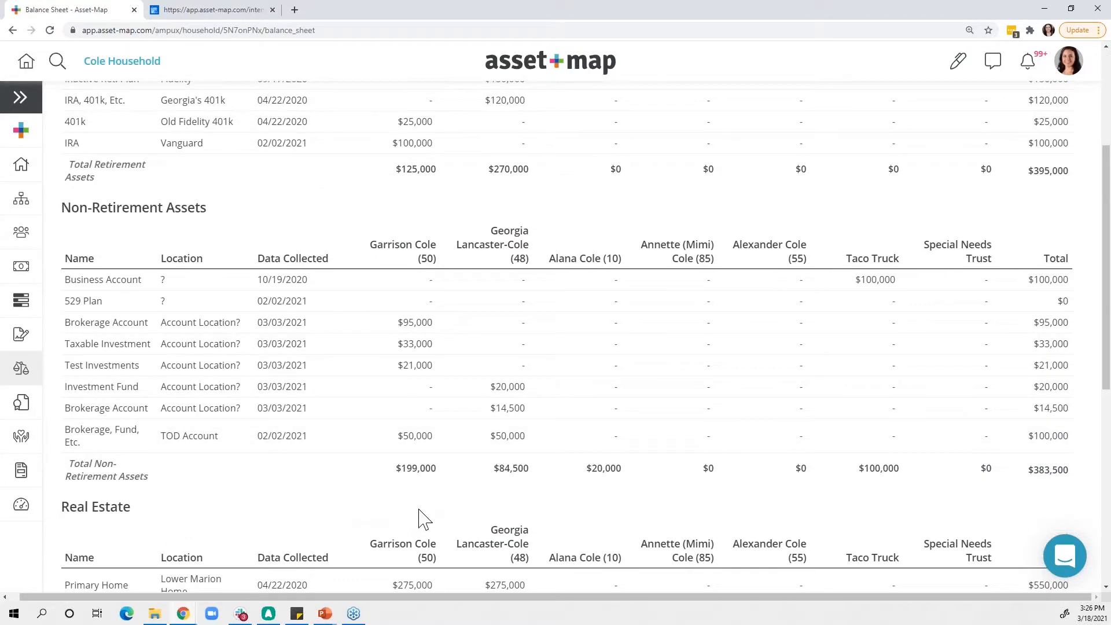
scroll(418, 512, "down", 1)
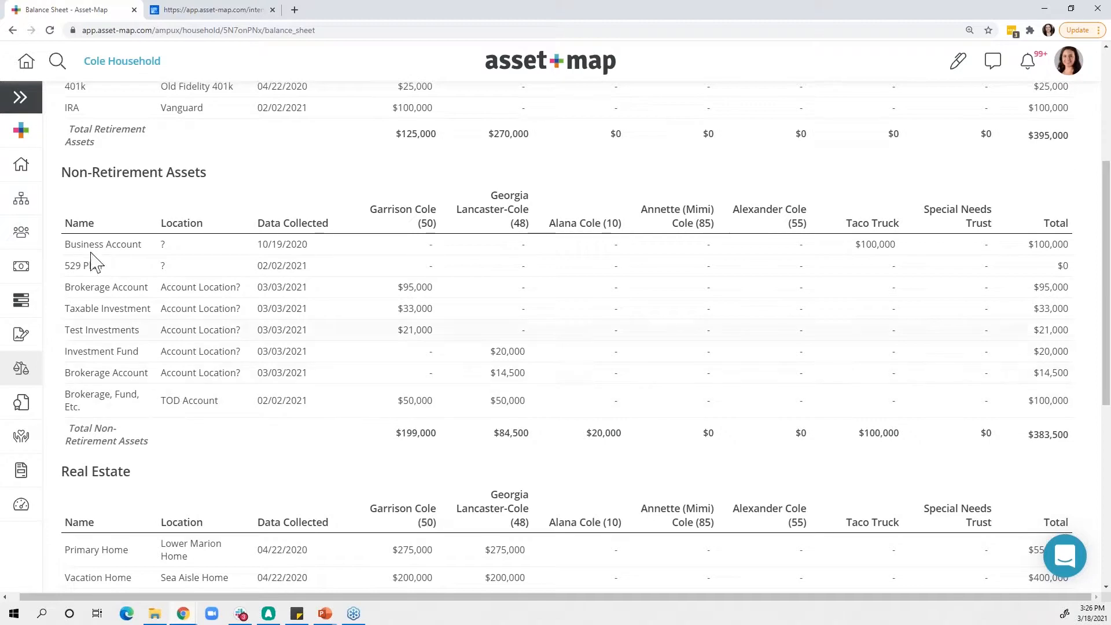
left_click(20, 98)
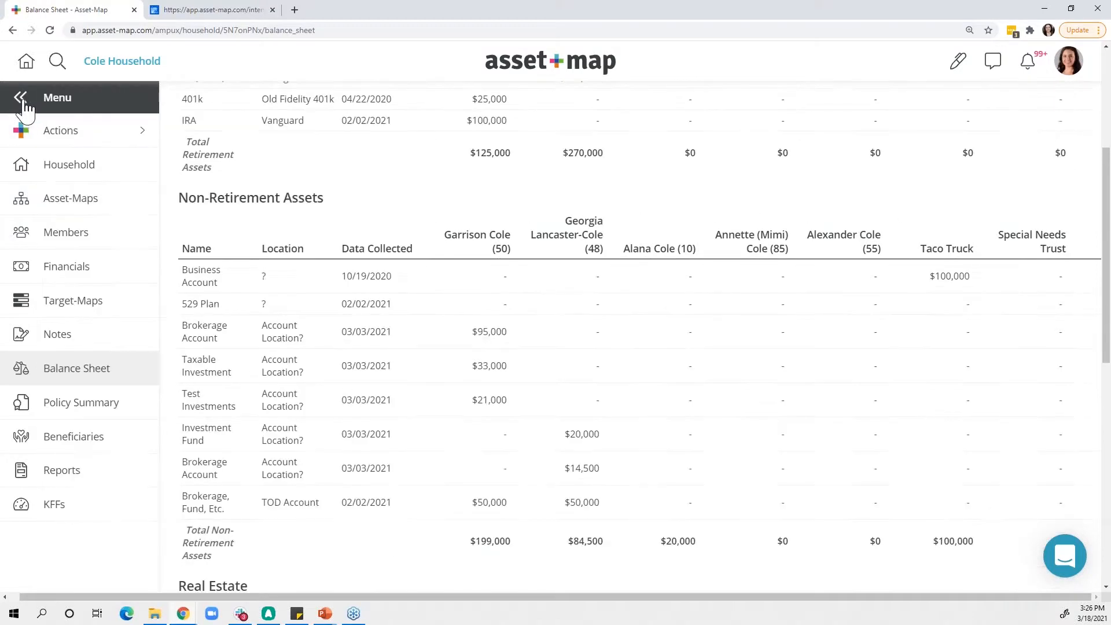
left_click(28, 102)
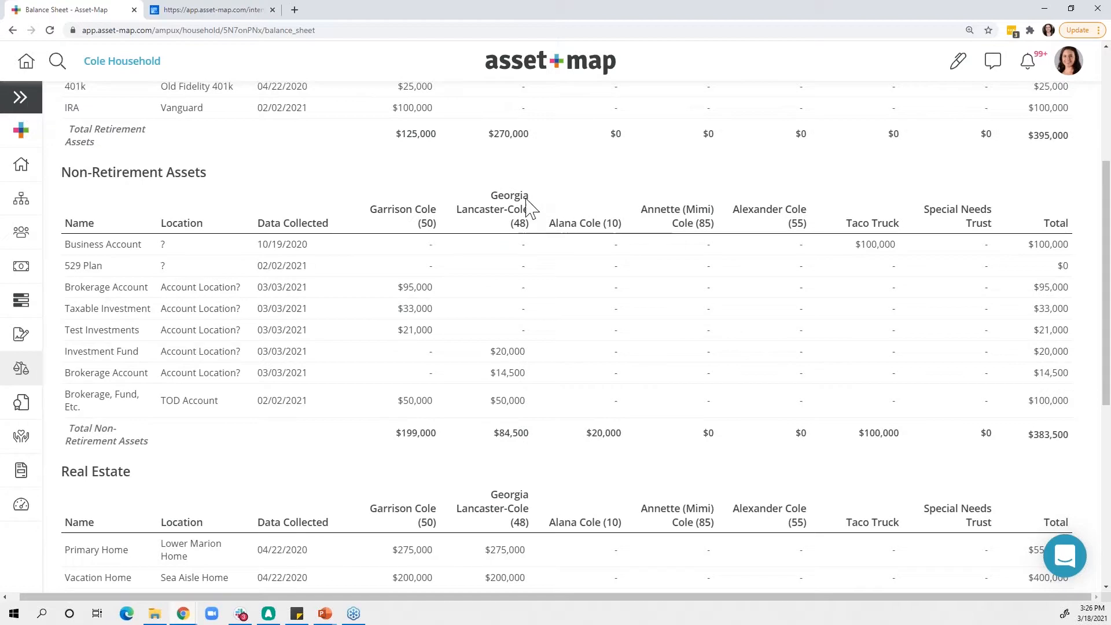
- Limit the Balance Sheet to the two primary members by excluding the dependent, both additional family members, Taco Truck and Special Needs Trust
scroll(531, 208, "up", 5)
left_click(502, 181)
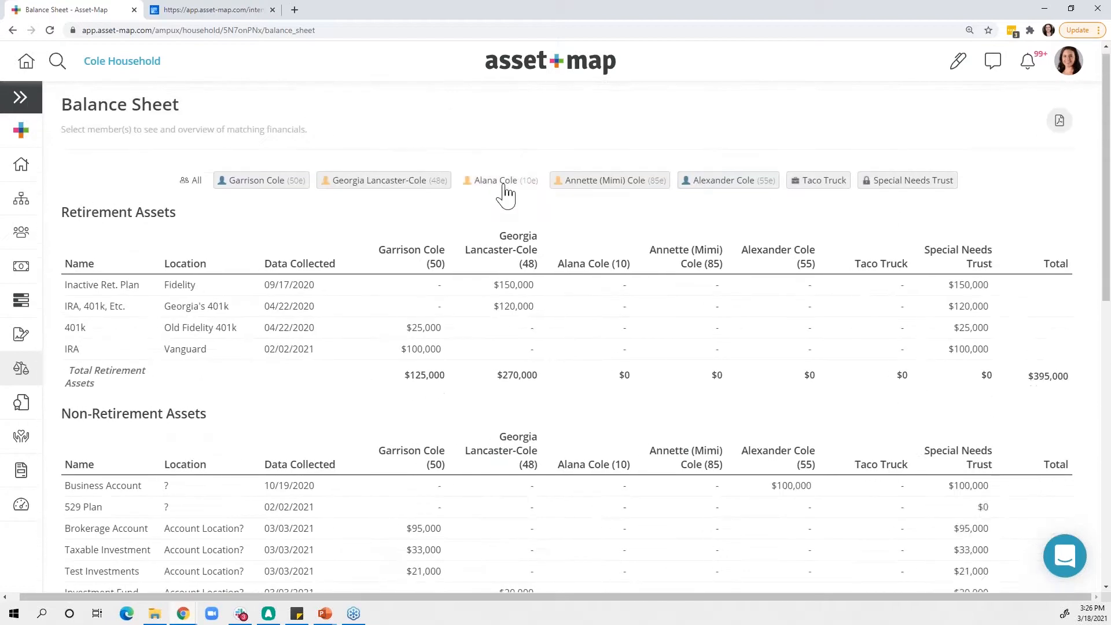
left_click(586, 186)
left_click(749, 184)
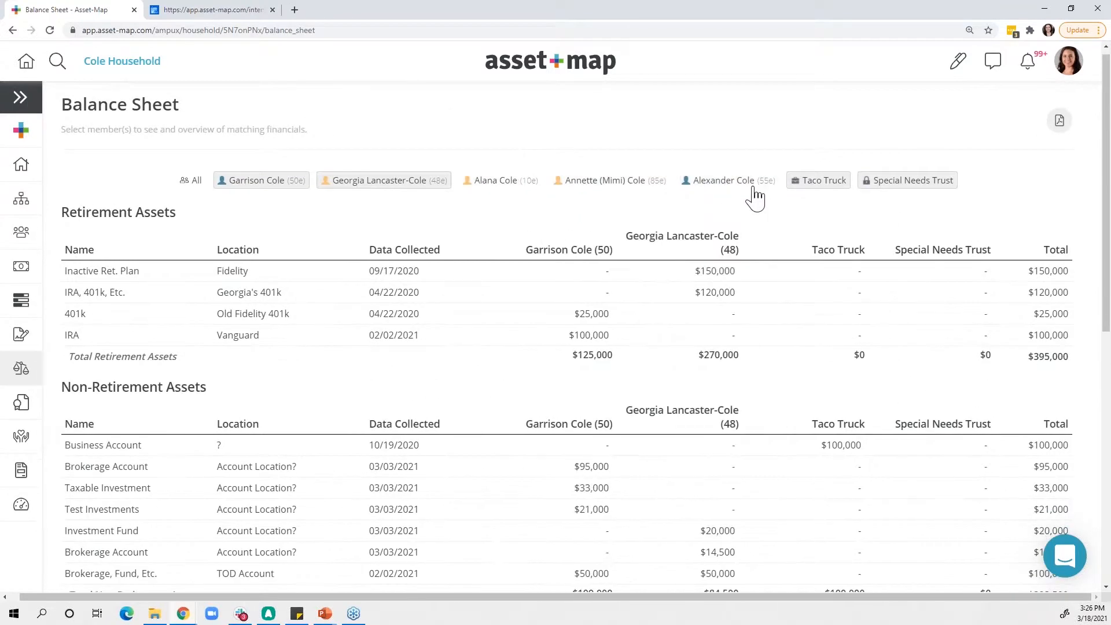
left_click(819, 185)
left_click(906, 183)
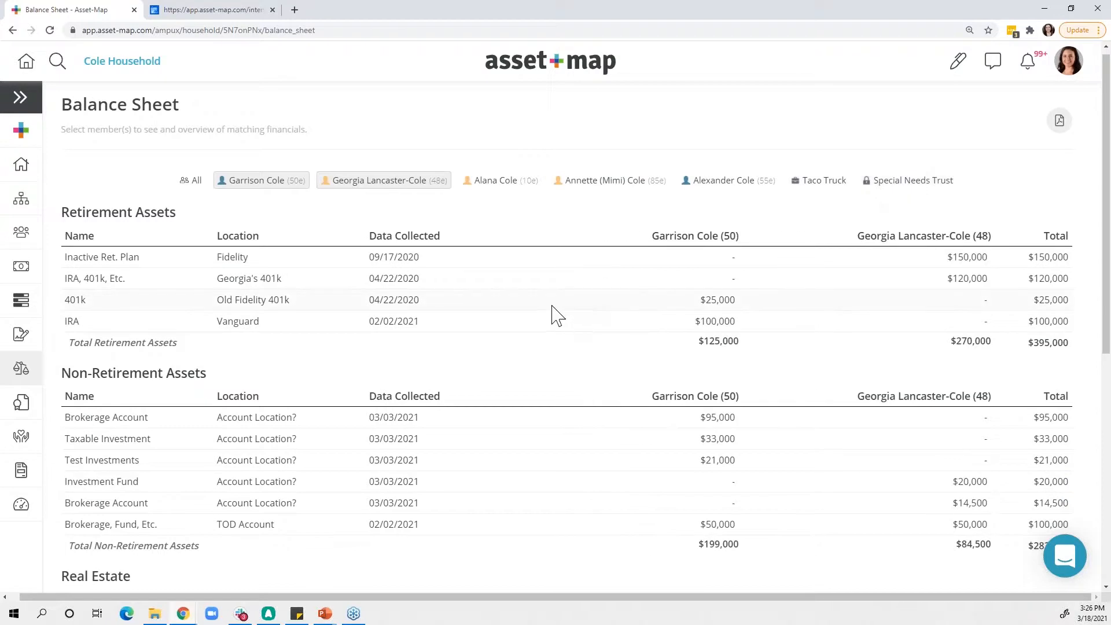
- Open the household's Policy Summary, exclude Property & Casualty policies, and return to the Balance Sheet
left_click(21, 98)
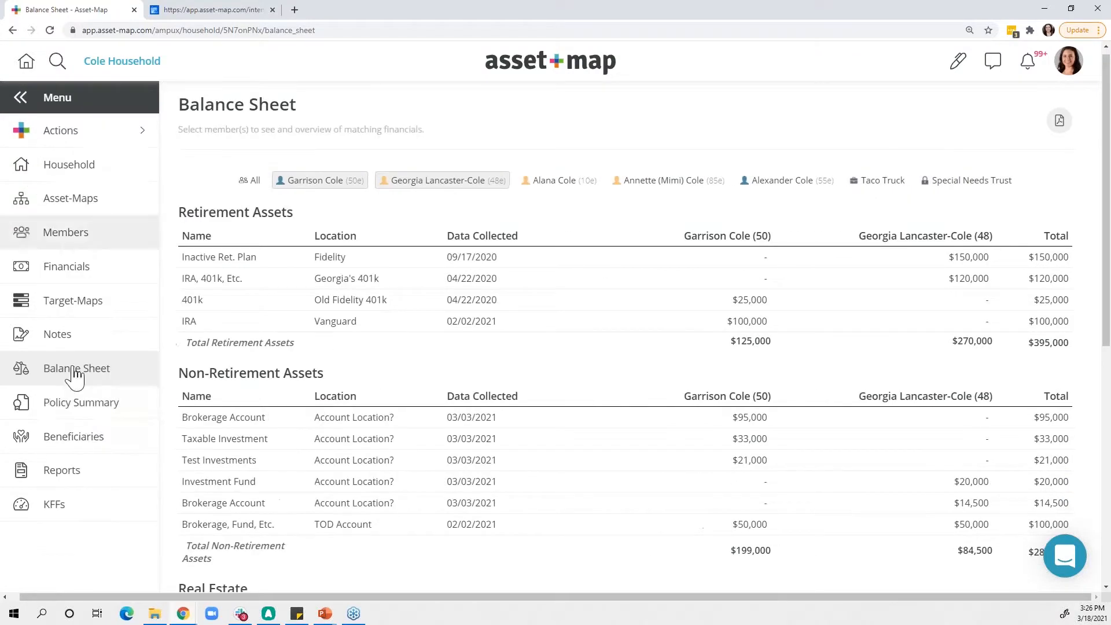
left_click(81, 404)
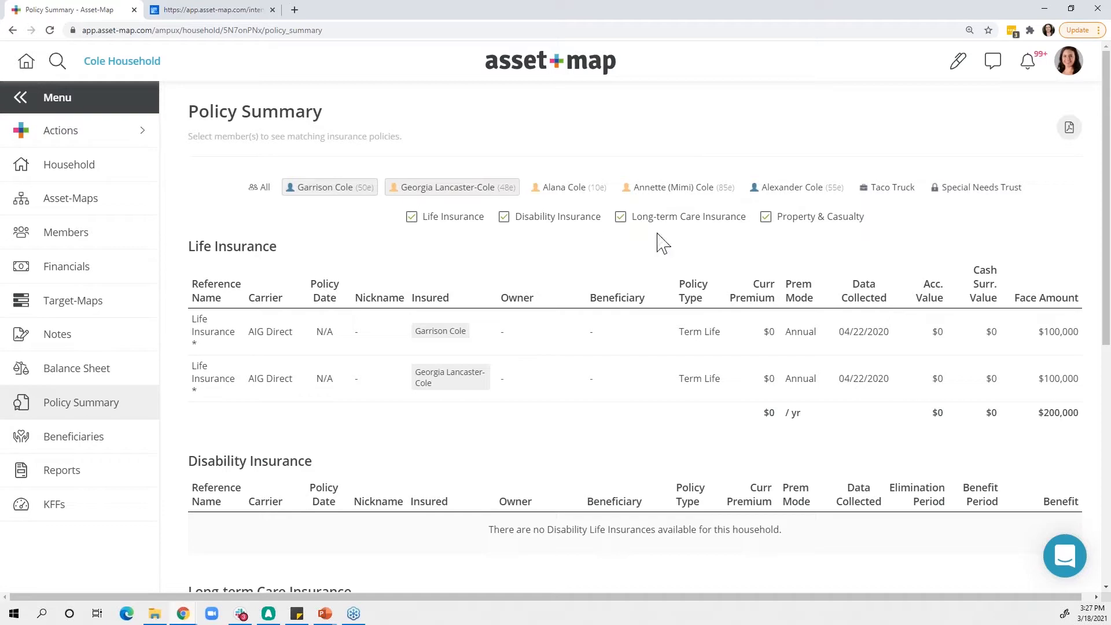
left_click(767, 220)
left_click(123, 371)
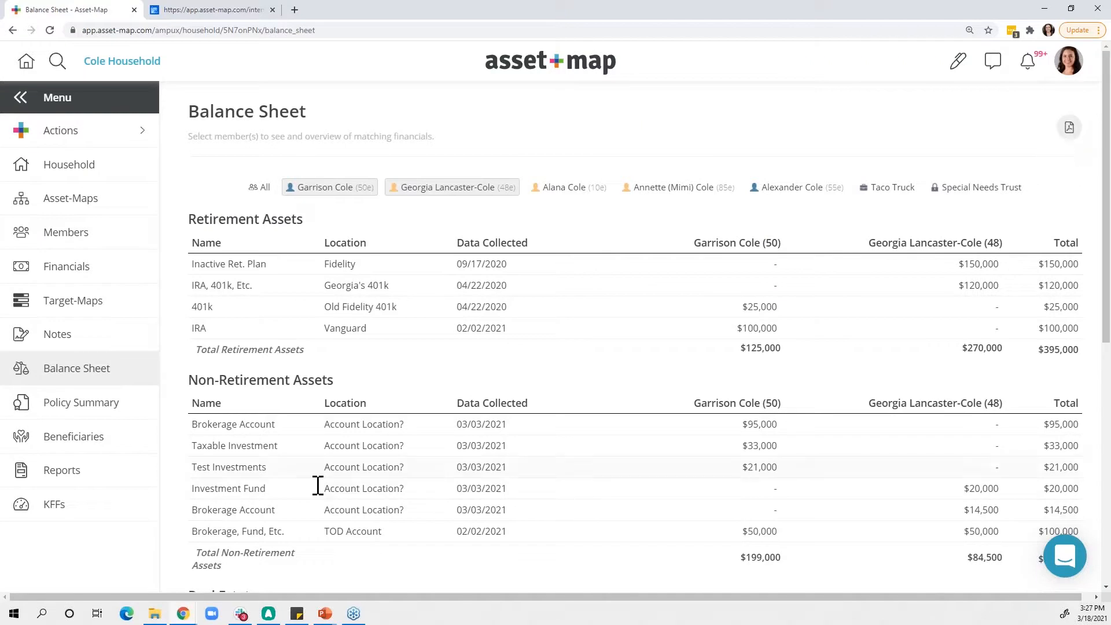
- Open the household's Beneficiaries overview, check the spouse's financials, and return to the primary member's
left_click(87, 453)
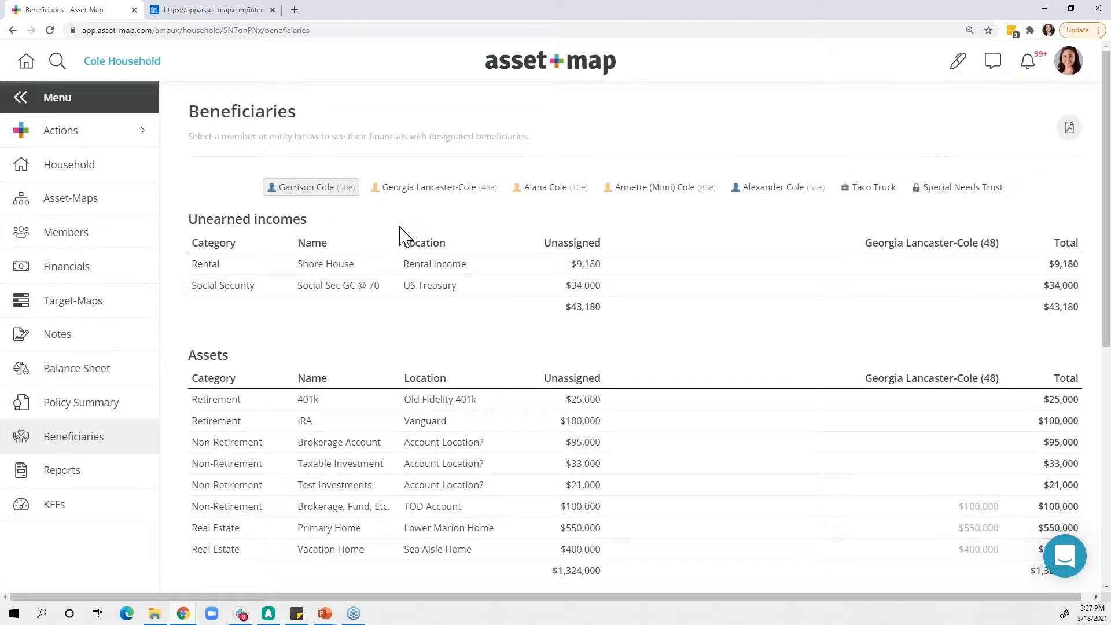
left_click(405, 187)
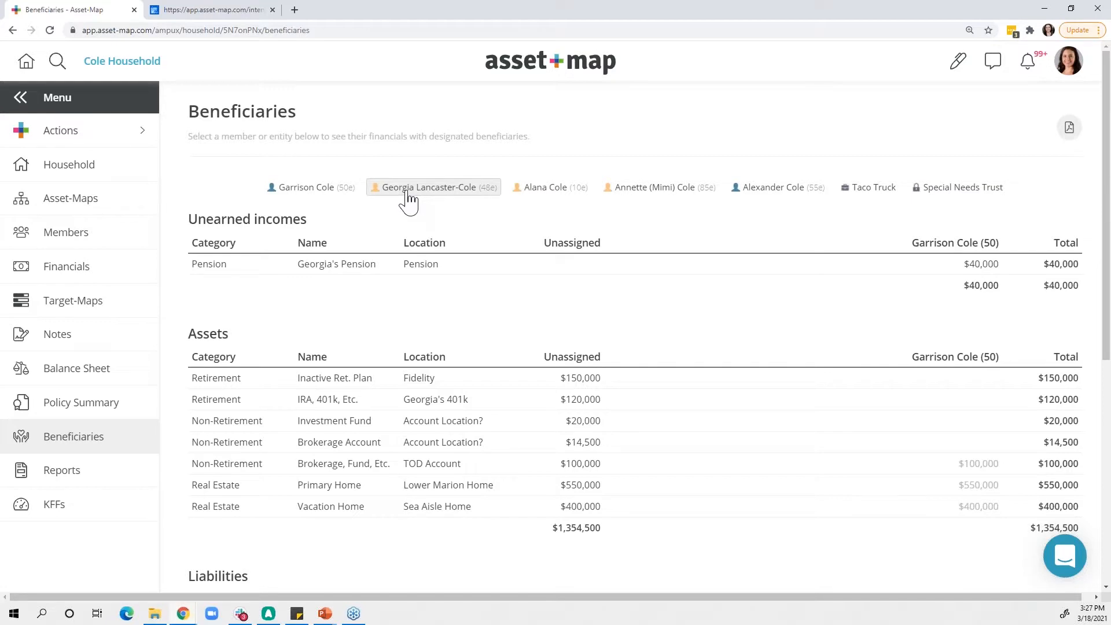
left_click(318, 197)
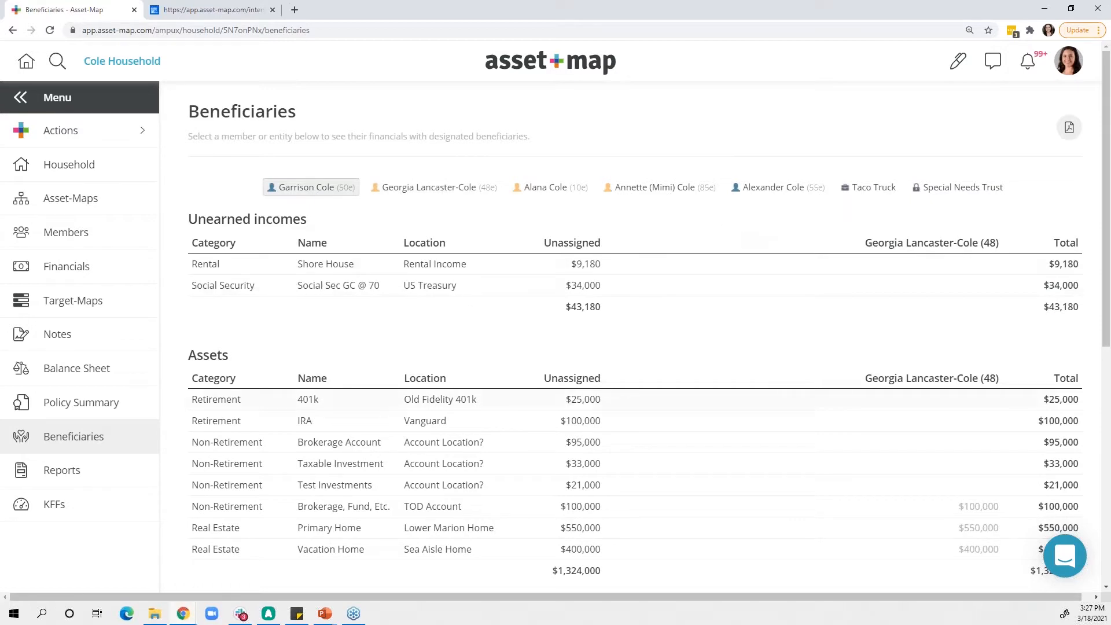
- Open the household's Reports and include Member Inventory in the report
left_click(69, 473)
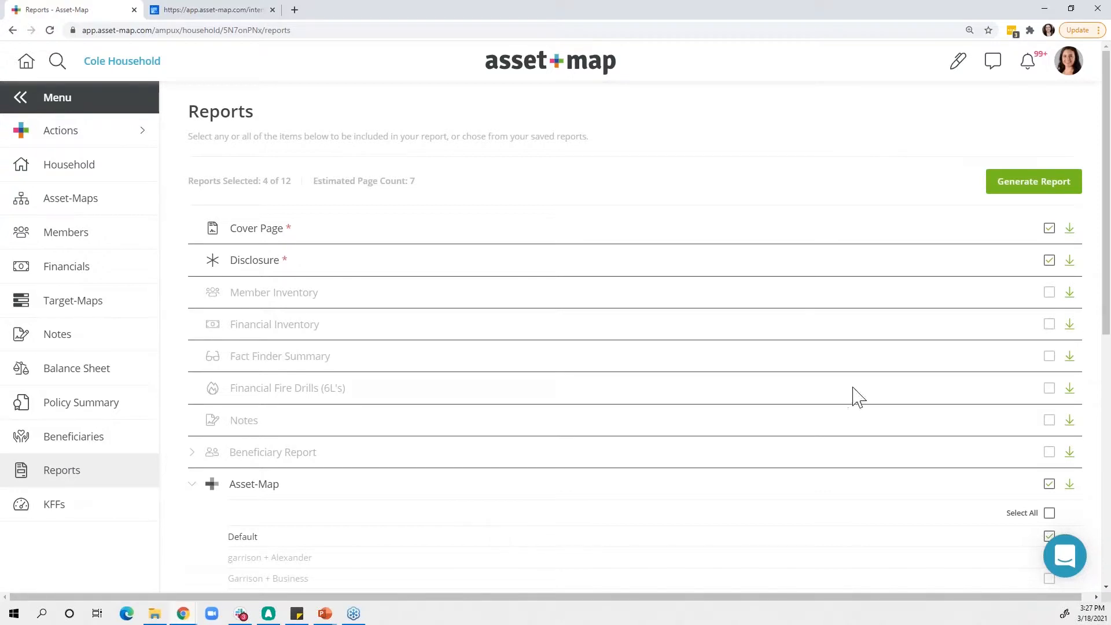
left_click(1050, 293)
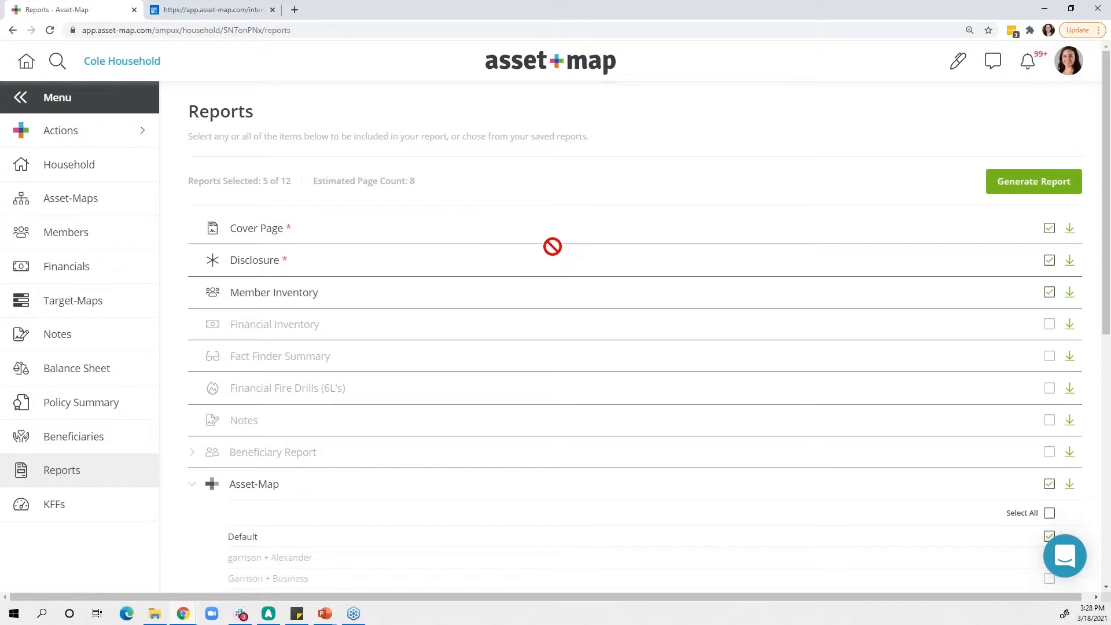
- Include the Beneficiary Report in the report, limited to the two primary members
scroll(567, 355, "down", 1)
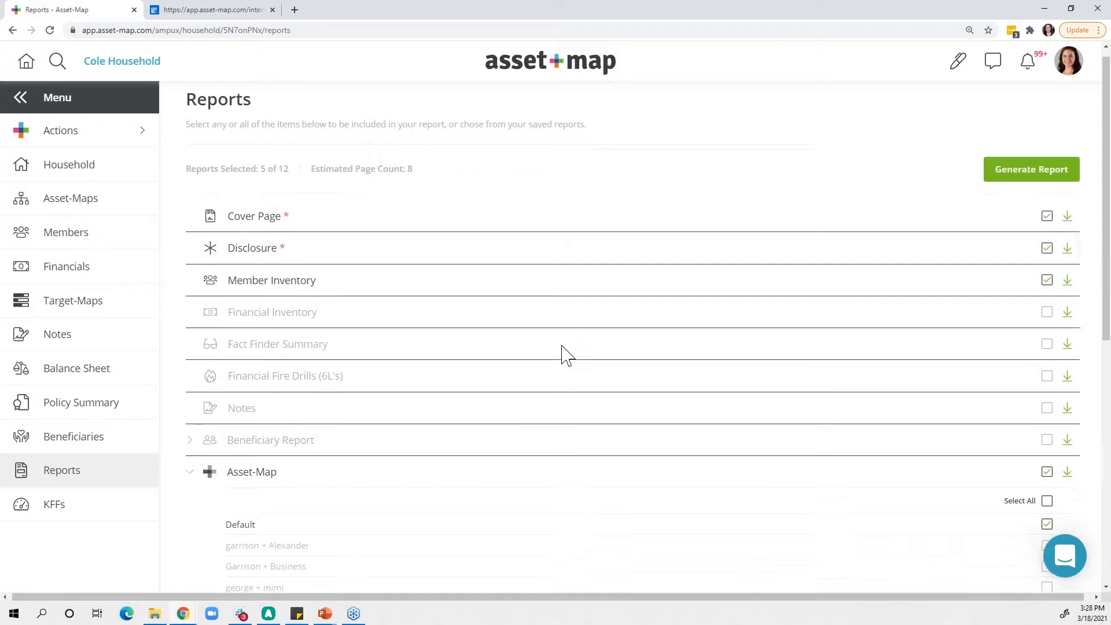
scroll(567, 355, "down", 1)
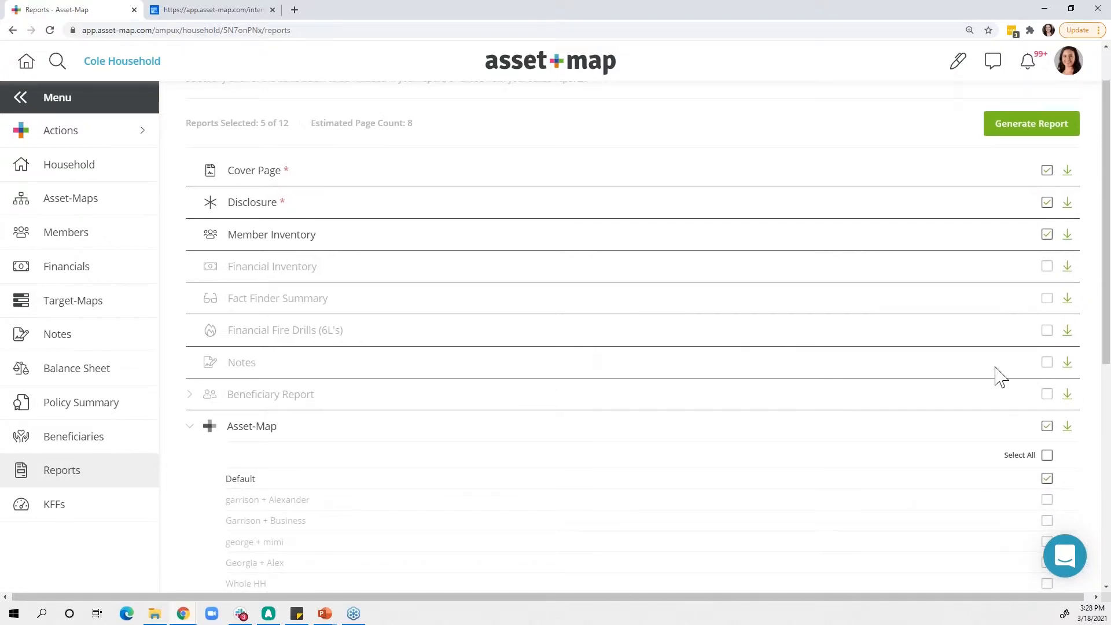
scroll(991, 389, "down", 1)
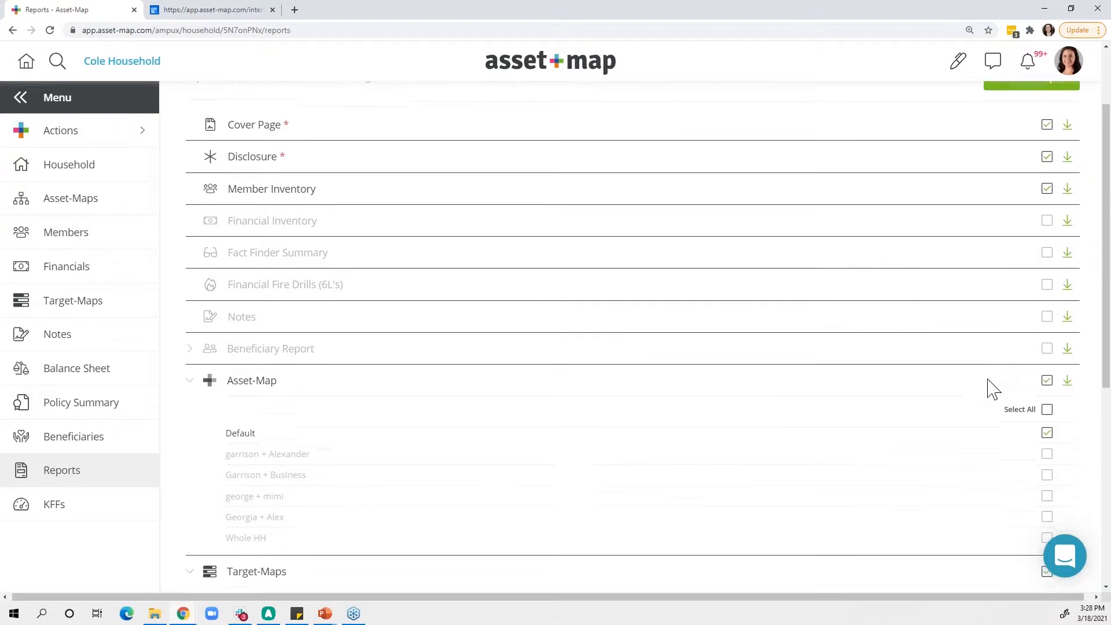
left_click(192, 348)
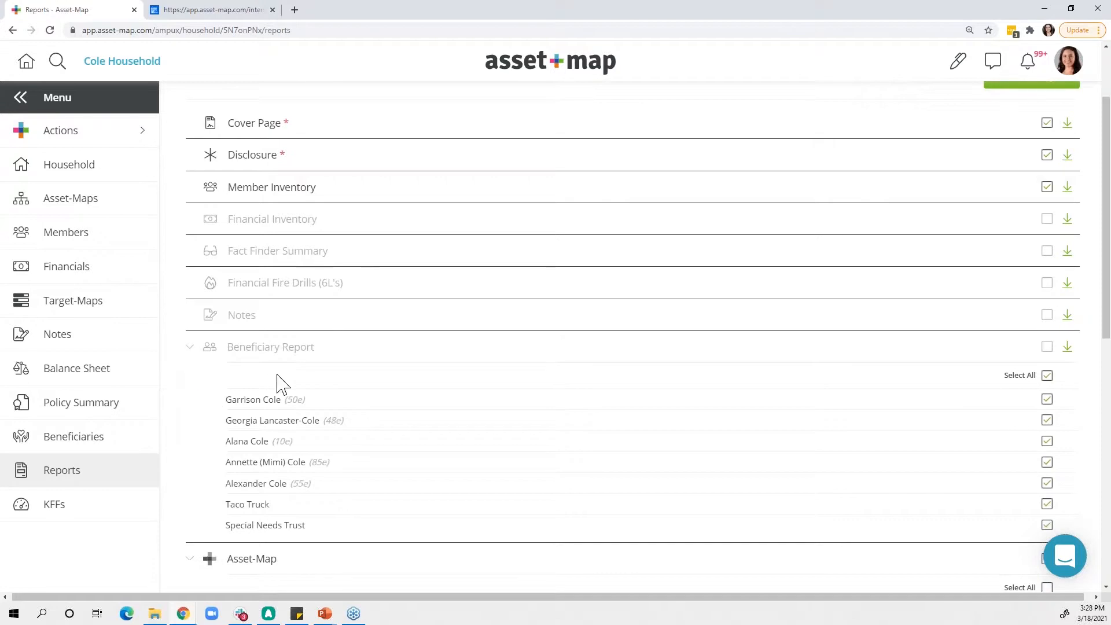
scroll(280, 384, "down", 1)
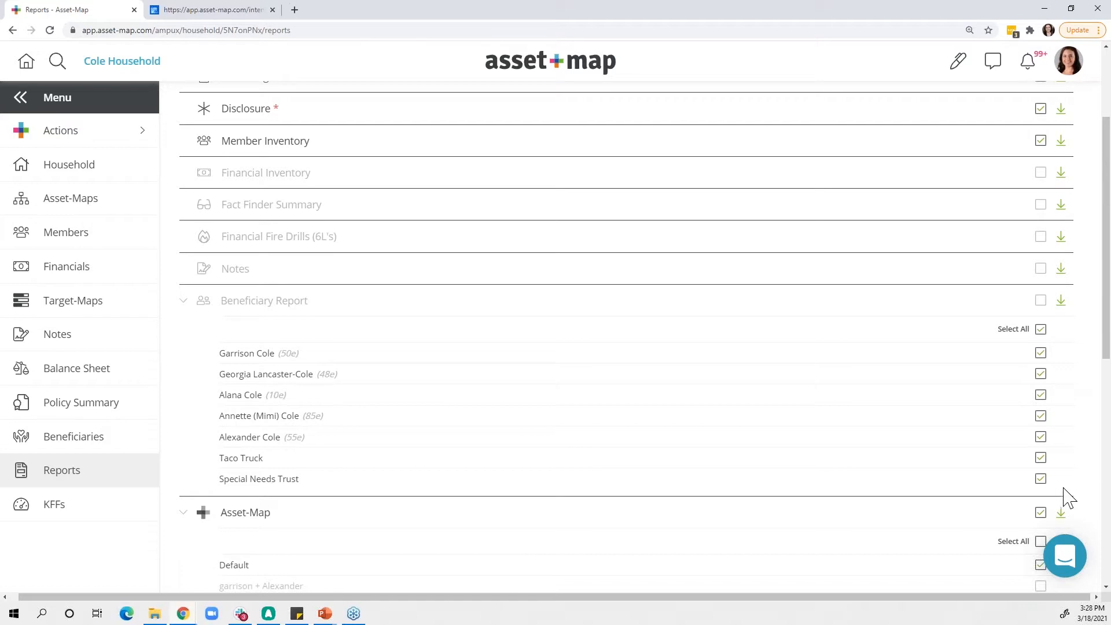
left_click(1042, 332)
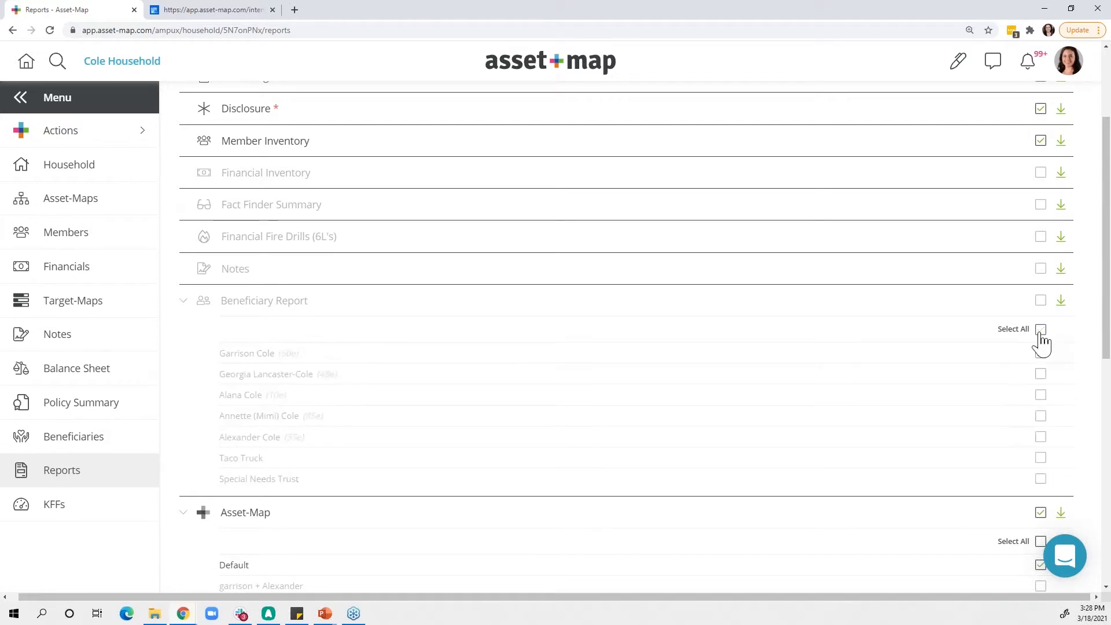
left_click(1042, 354)
left_click(1042, 375)
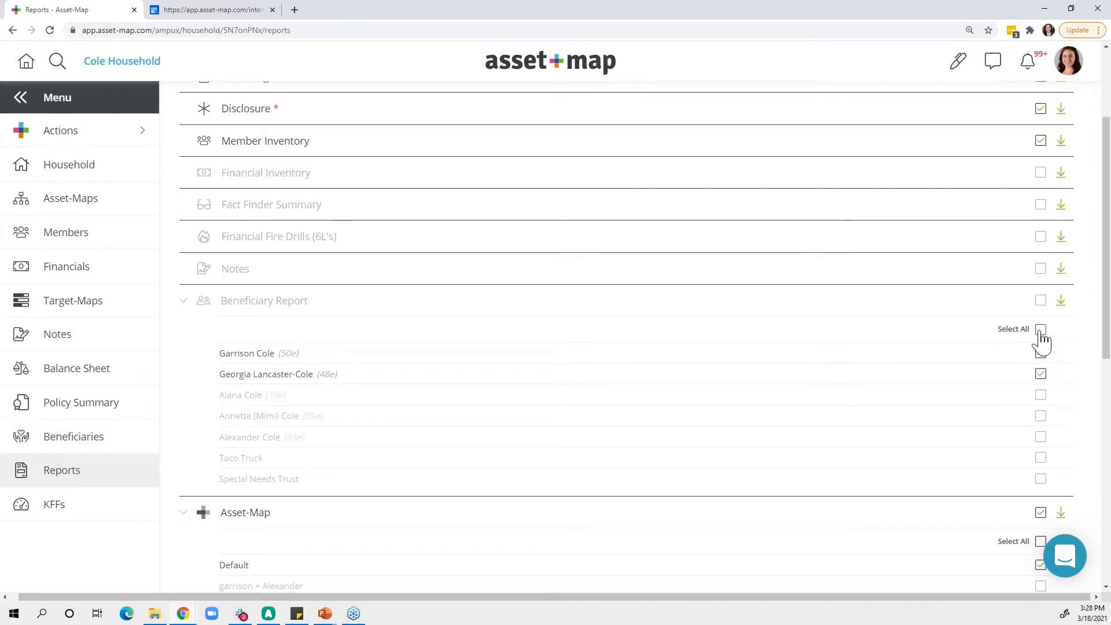
left_click(1042, 305)
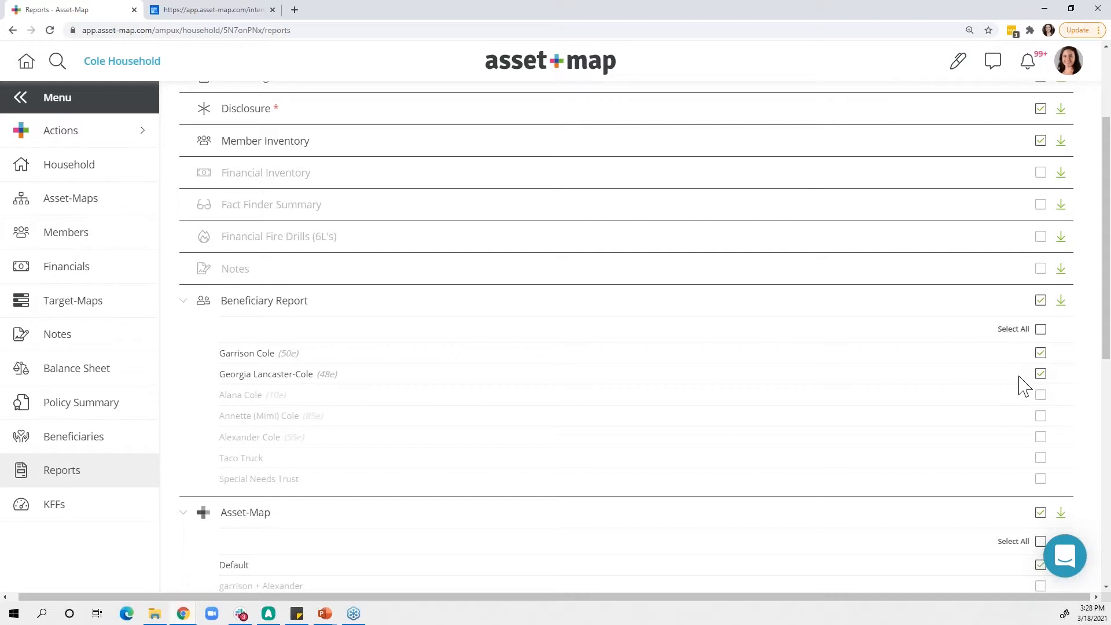
- Include the last three saved Asset-Map layouts, ending with Whole HH, alongside Default in the report
scroll(910, 428, "down", 2)
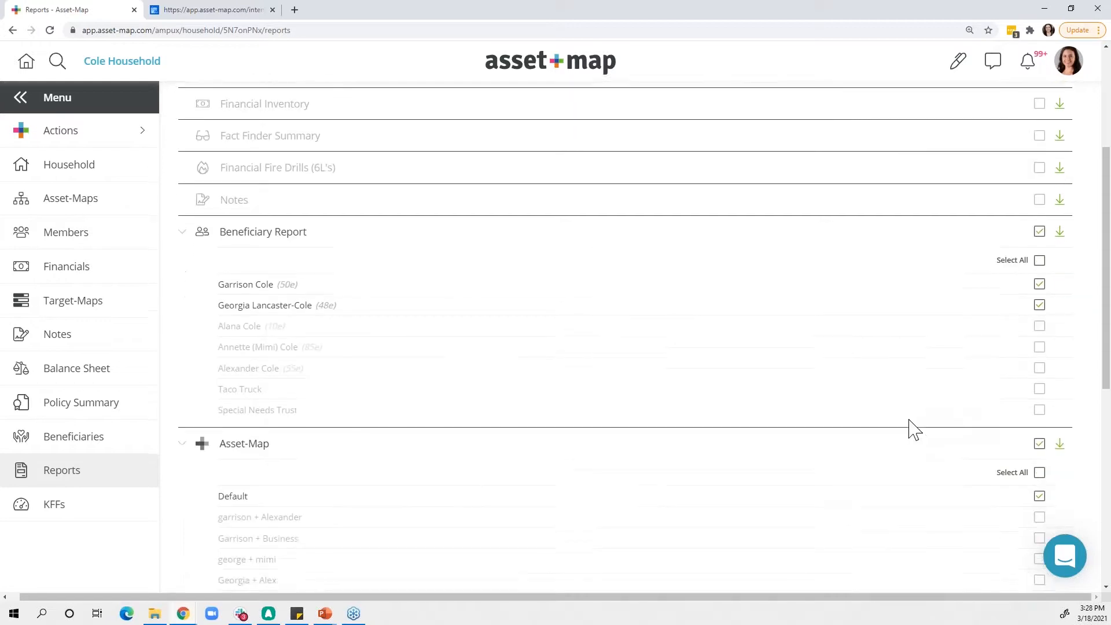
scroll(912, 429, "down", 3)
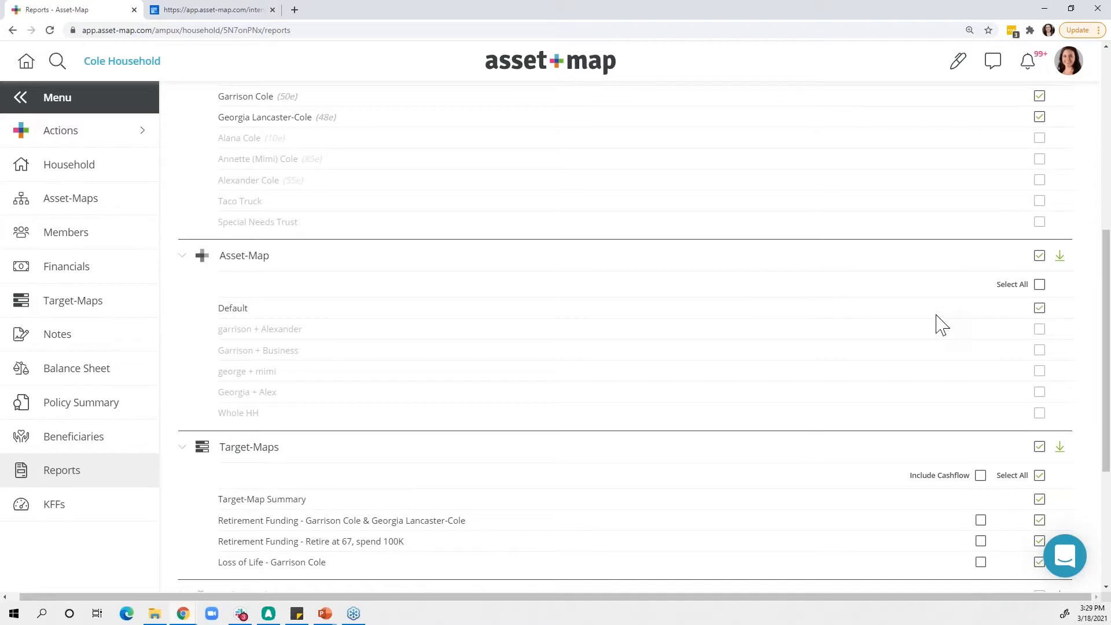
left_click(1040, 372)
left_click(1043, 393)
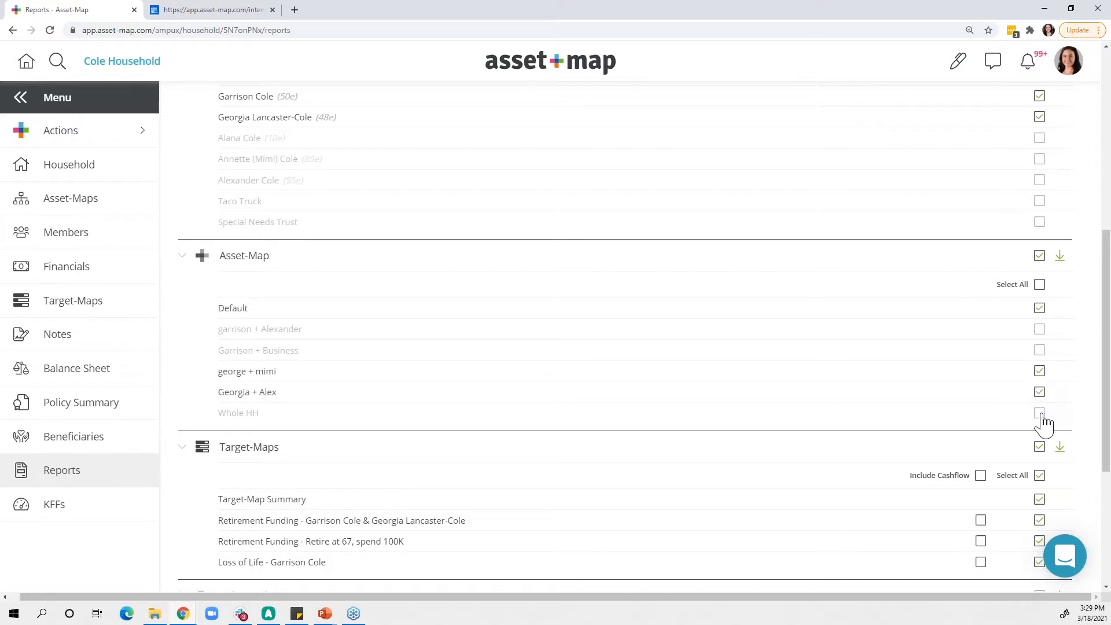
left_click(1042, 415)
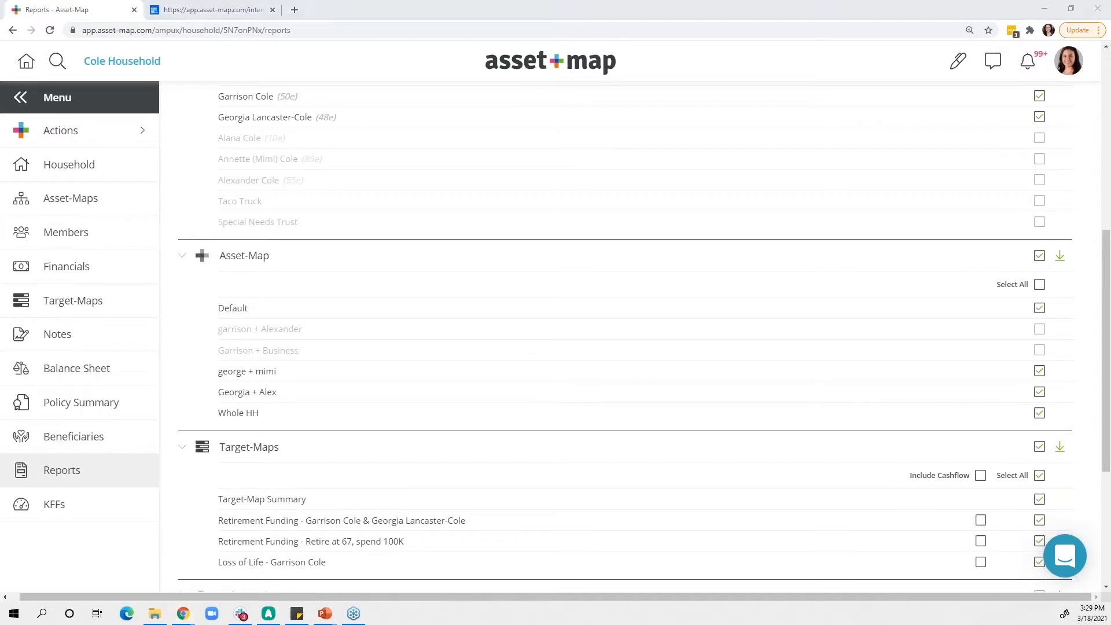
- Expand the Balance Sheet and Policy Summary report sections and look through their member and insurance type options
scroll(652, 347, "down", 3)
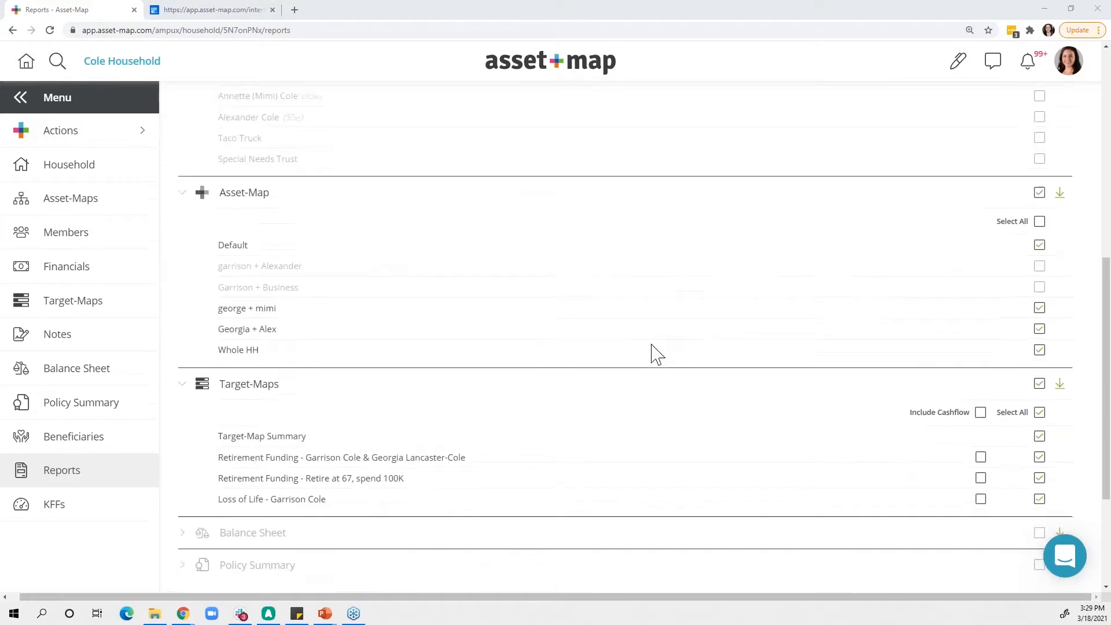
left_click(182, 436)
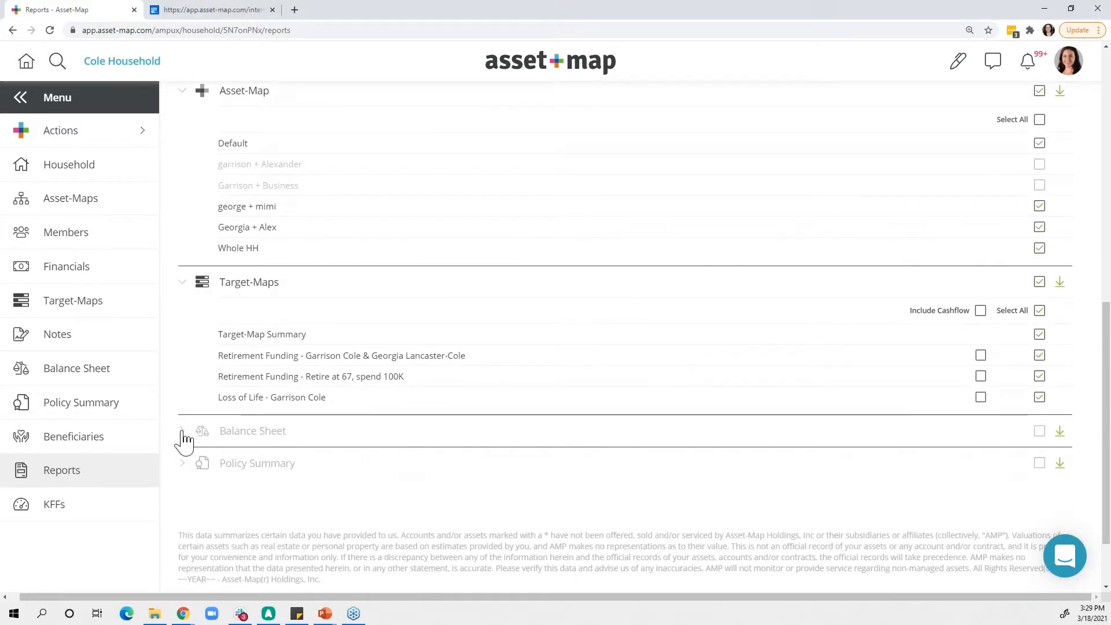
scroll(193, 521, "down", 2)
scroll(193, 521, "down", 2)
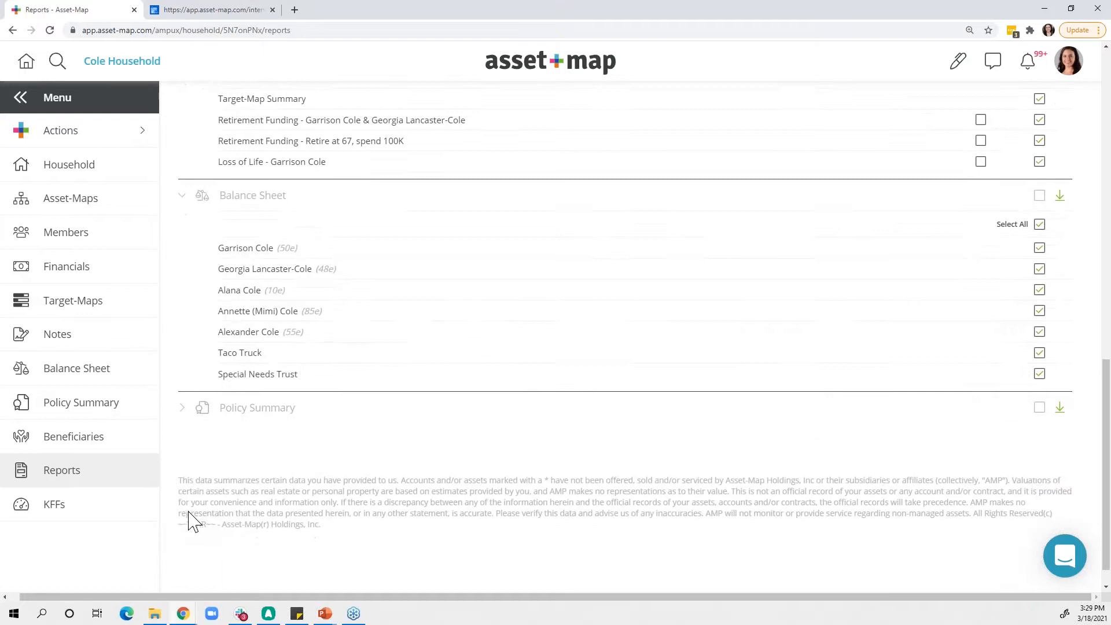
left_click(182, 411)
scroll(387, 434, "down", 1)
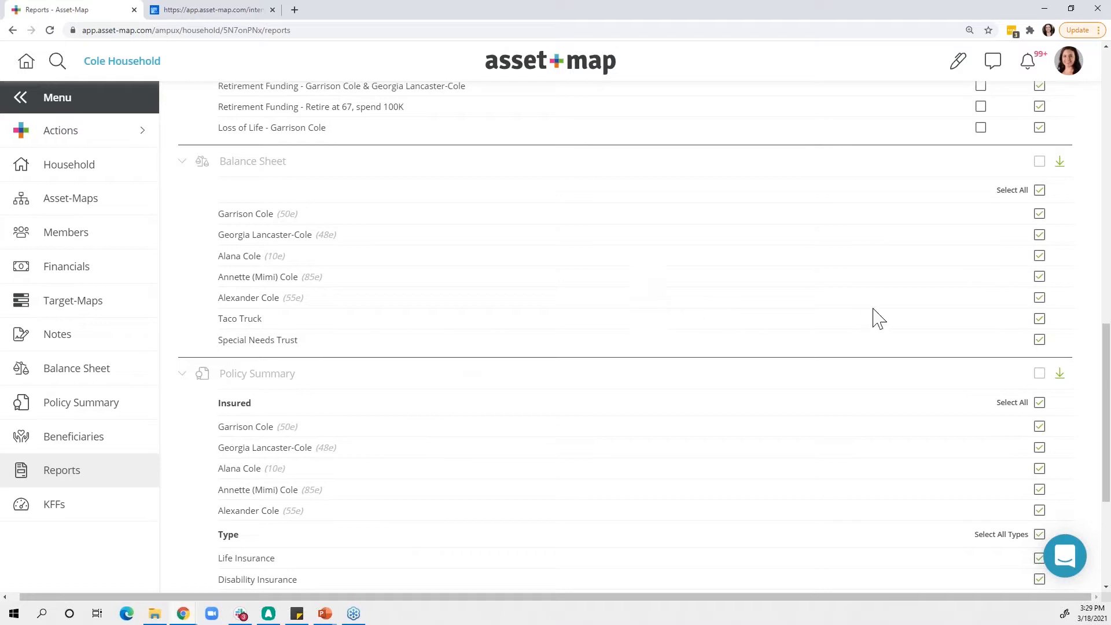
- Include the Balance Sheet in the report, keeping all household members selected
left_click(1041, 164)
left_click(1039, 298)
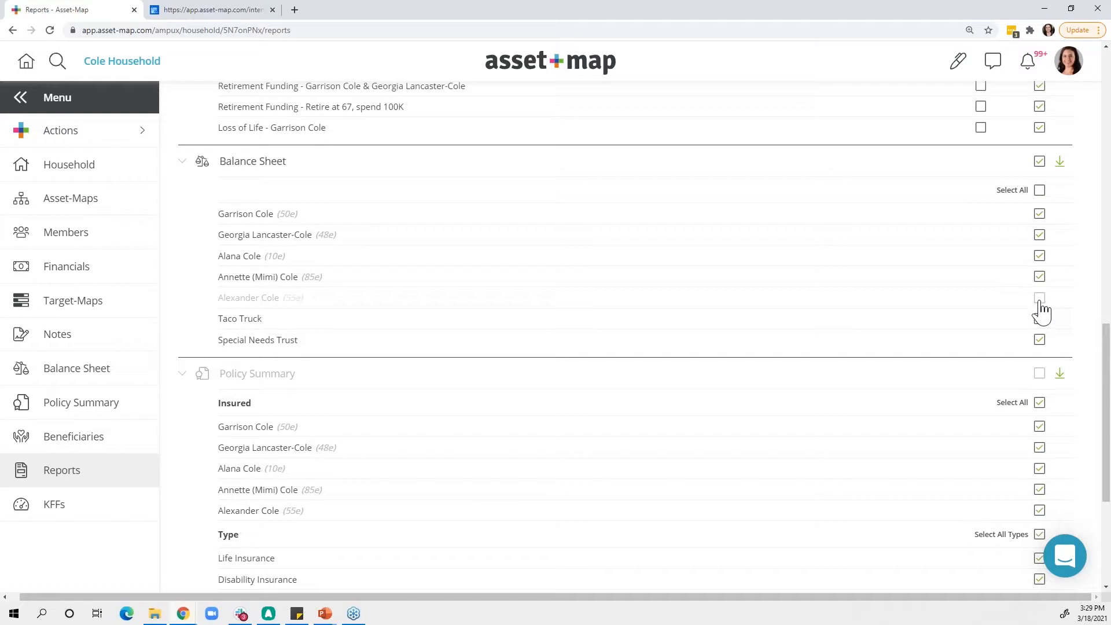
left_click(1040, 300)
- Exclude the last two insured members from the Policy Summary section, keeping all insurance types selected
scroll(905, 417, "down", 2)
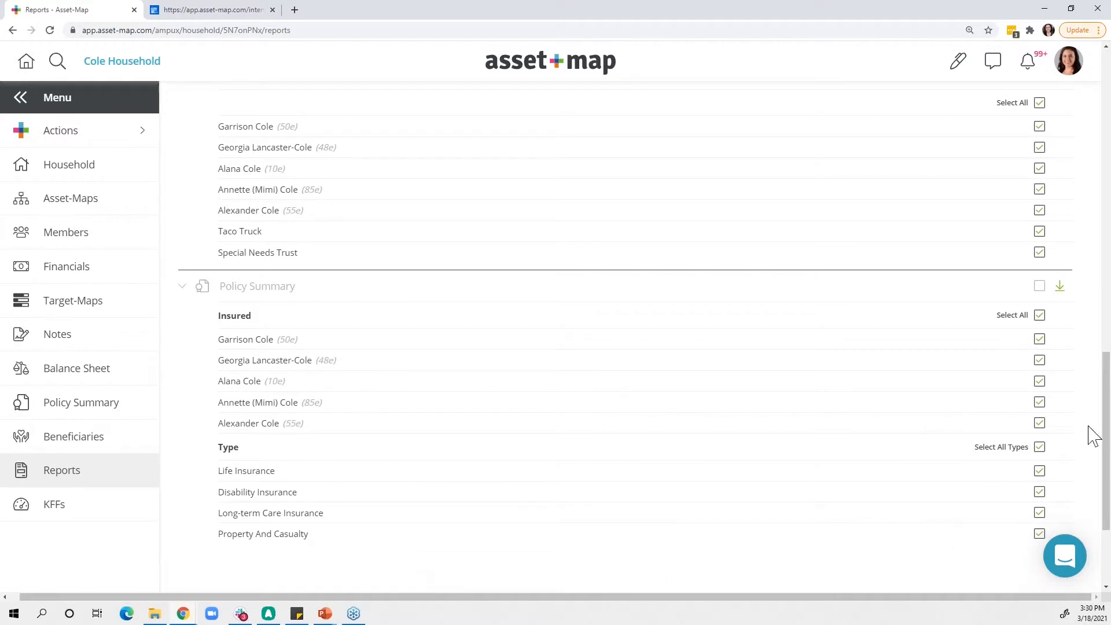
left_click(1039, 423)
left_click(1044, 405)
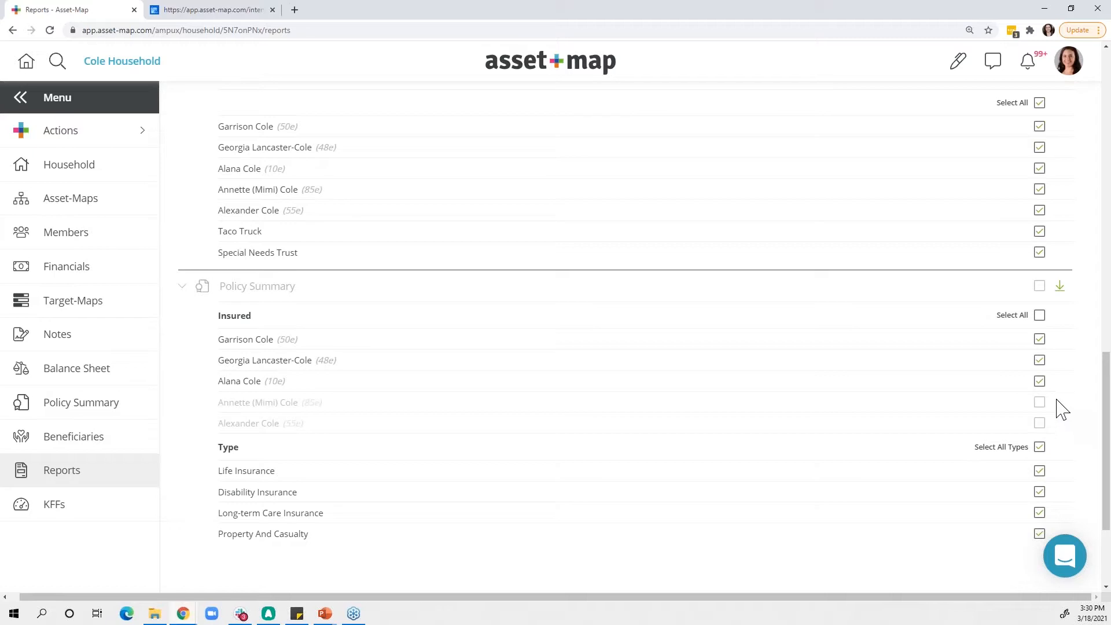
left_click(1040, 351)
left_click(1039, 533)
left_click(1038, 532)
- Check the number of selected reports and the estimated page count for the household's report
scroll(1001, 470, "up", 10)
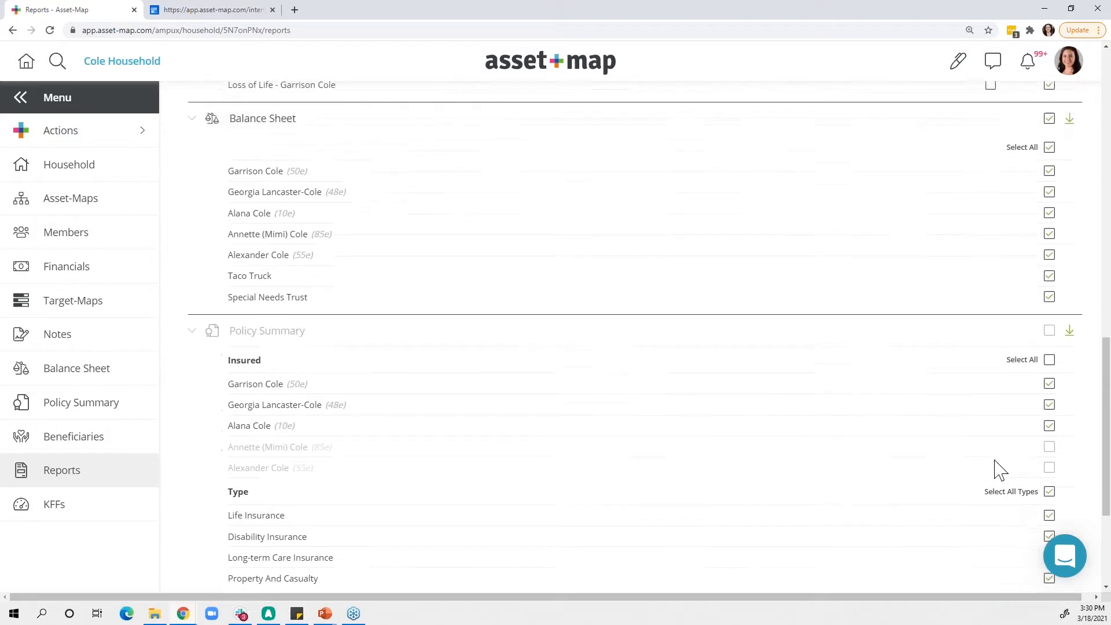
scroll(999, 469, "up", 5)
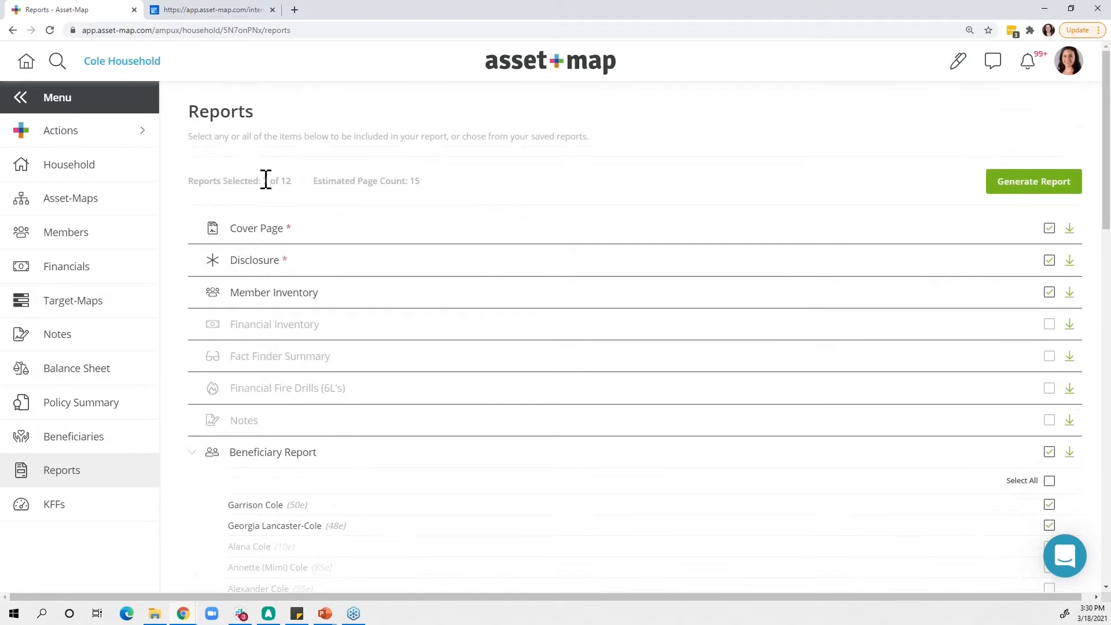
left_click_drag(264, 181, 292, 183)
left_click(384, 203)
- Open the household's Asset-Map and set the marker's custom pen color to purple #970089
left_click(81, 210)
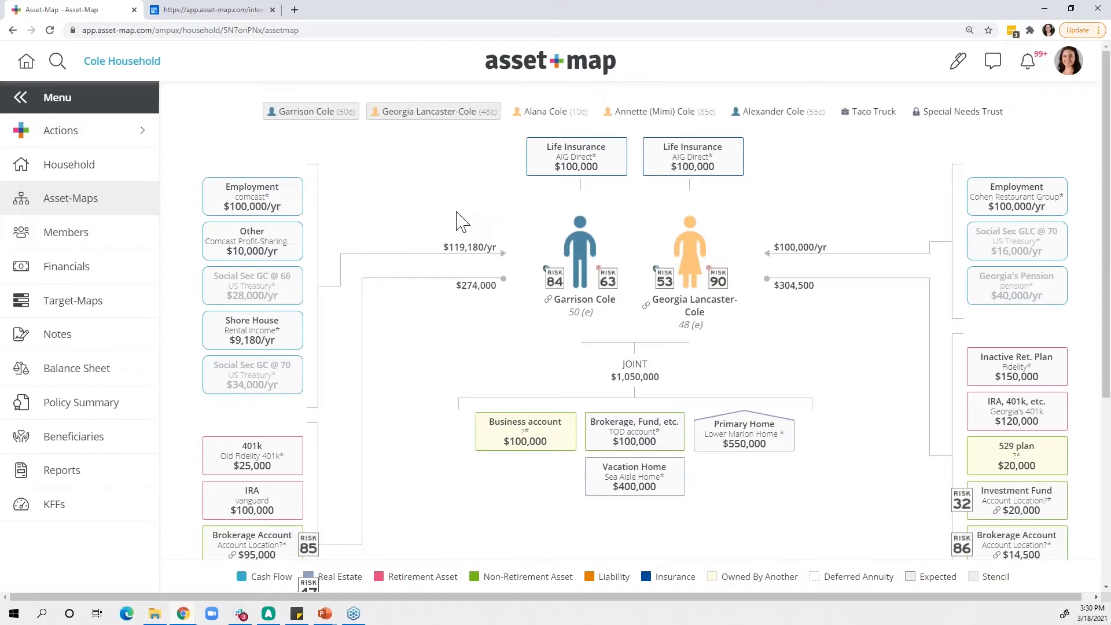
left_click(958, 63)
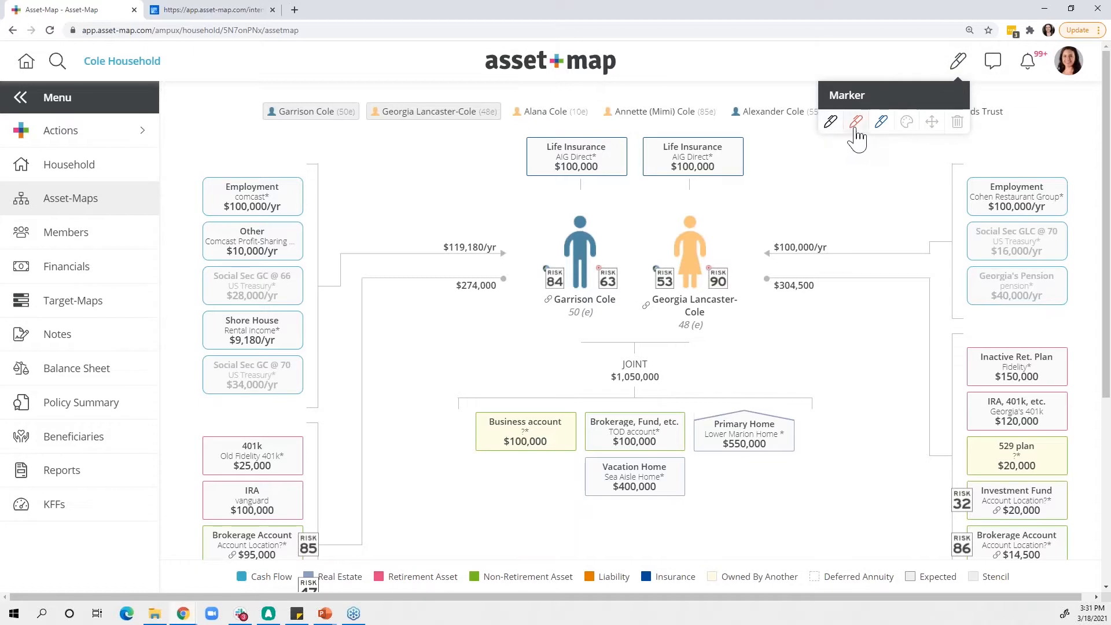
left_click(908, 124)
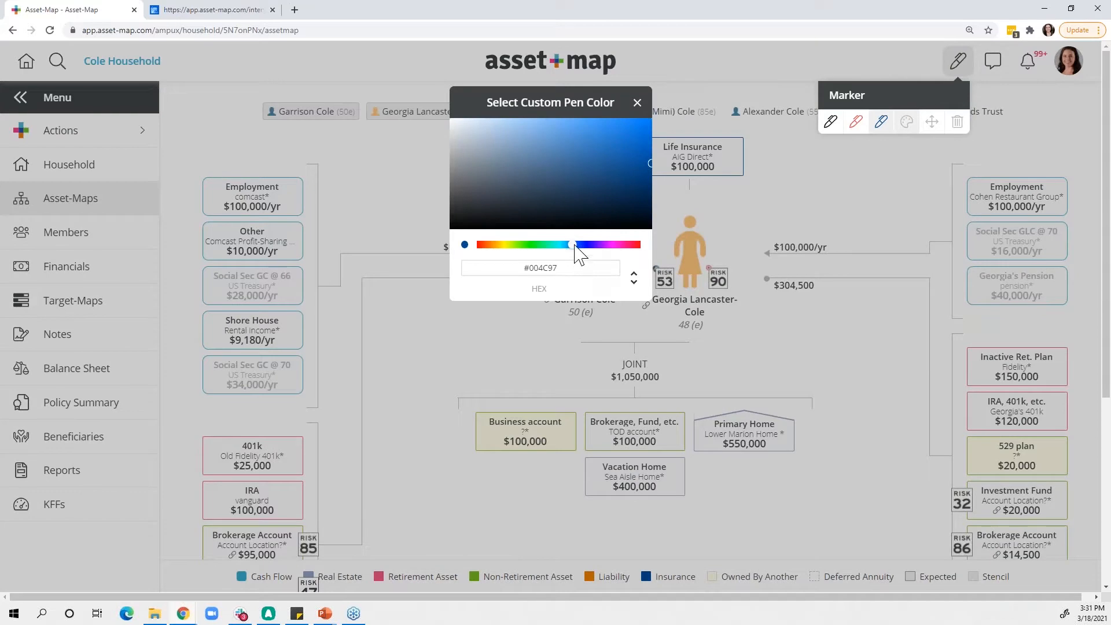
left_click_drag(560, 268, 528, 268)
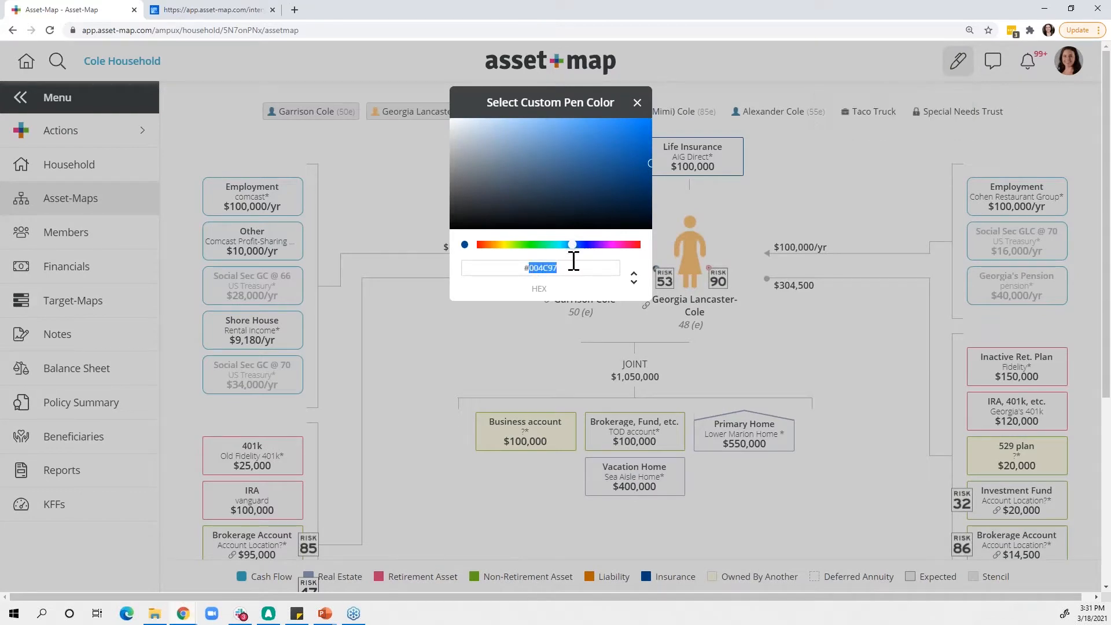
mouse_move(586, 245)
left_mouse_down()
mouse_move(618, 245)
mouse_move(607, 244)
left_mouse_up()
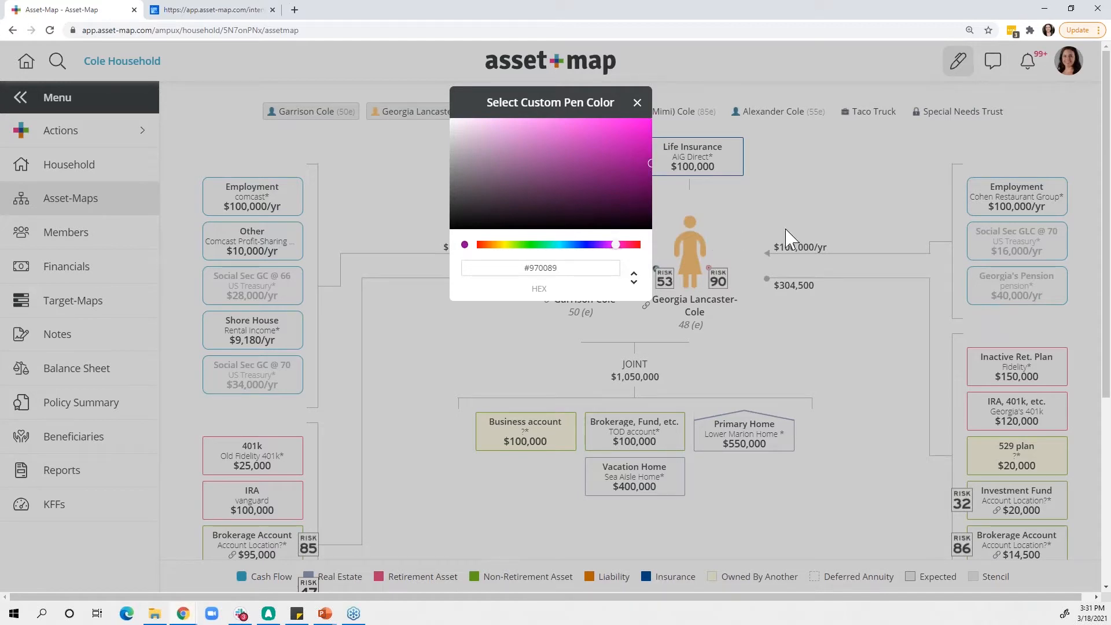
left_click(637, 103)
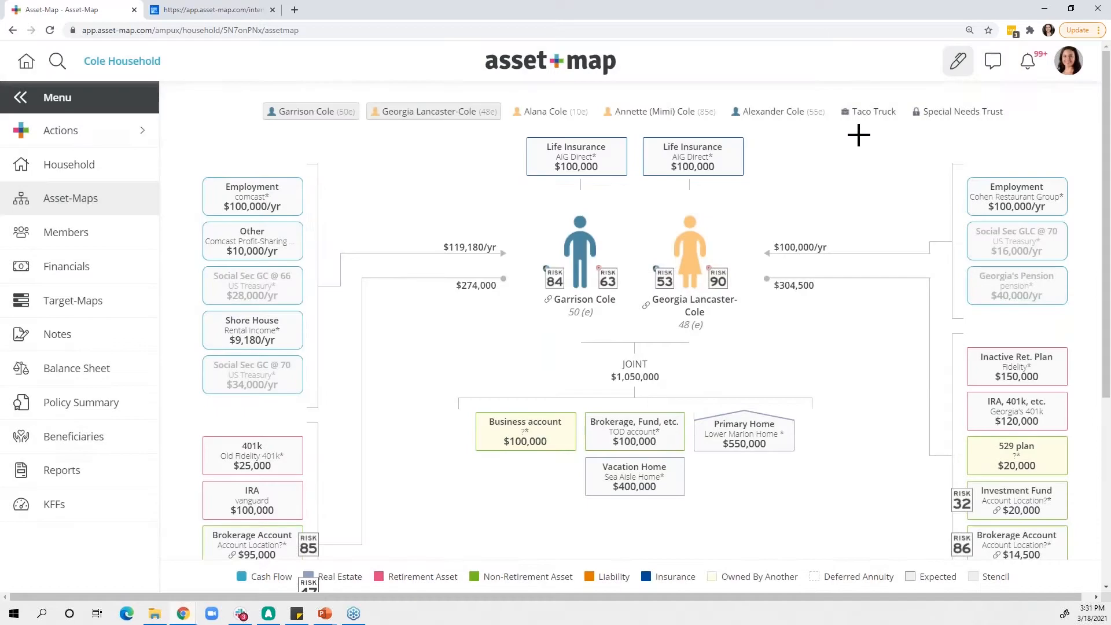
- Draw a freehand line with the purple marker across the Asset-Map, winding from beside the members down to the Primary Home box
left_click(959, 64)
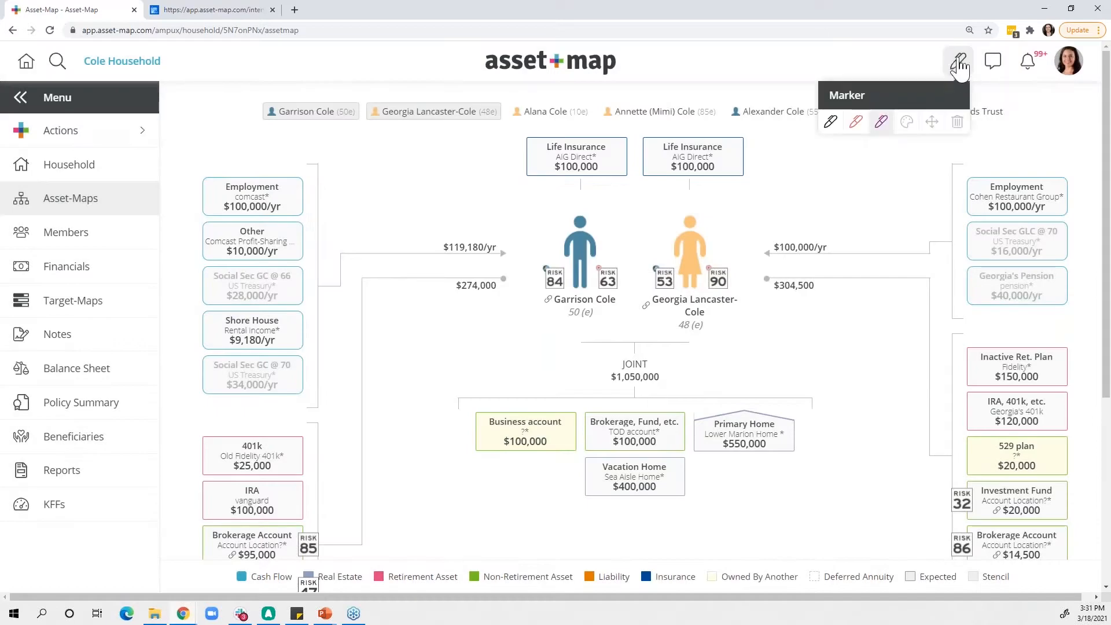
left_click(885, 122)
left_click(880, 132)
mouse_move(807, 184)
left_mouse_down()
mouse_move(792, 258)
mouse_move(821, 273)
left_mouse_up()
left_click(843, 336)
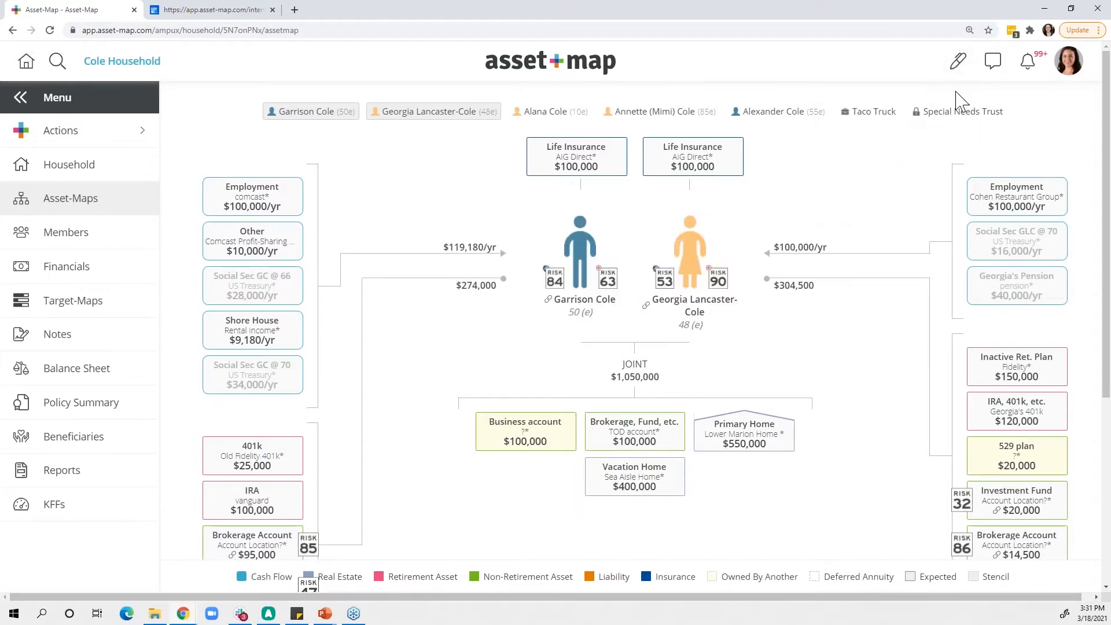
left_click(959, 61)
left_click(882, 122)
mouse_move(824, 169)
left_mouse_down()
mouse_move(784, 248)
mouse_move(804, 333)
mouse_move(649, 351)
mouse_move(733, 439)
left_mouse_up()
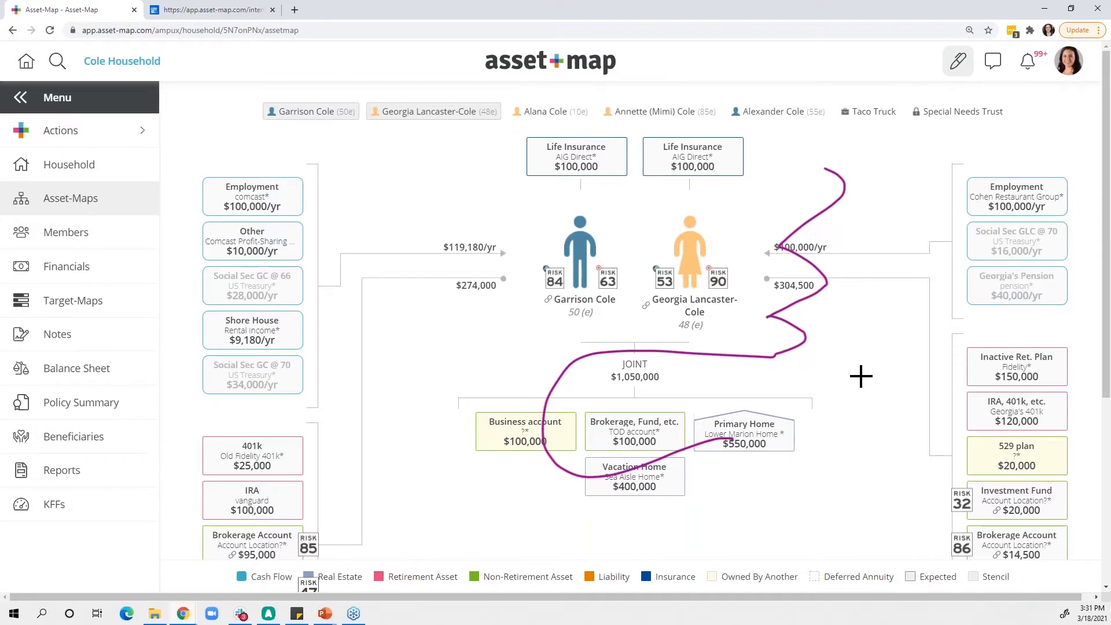
- Erase the marker drawing from the Asset-Map and leave the marker tools
left_click(957, 62)
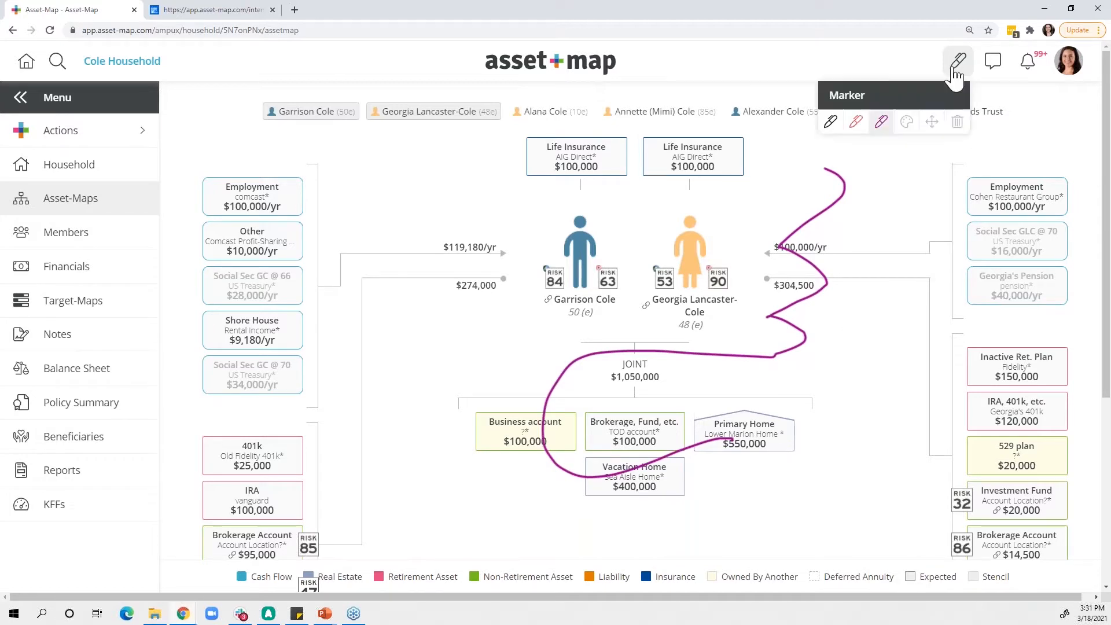
left_click(958, 123)
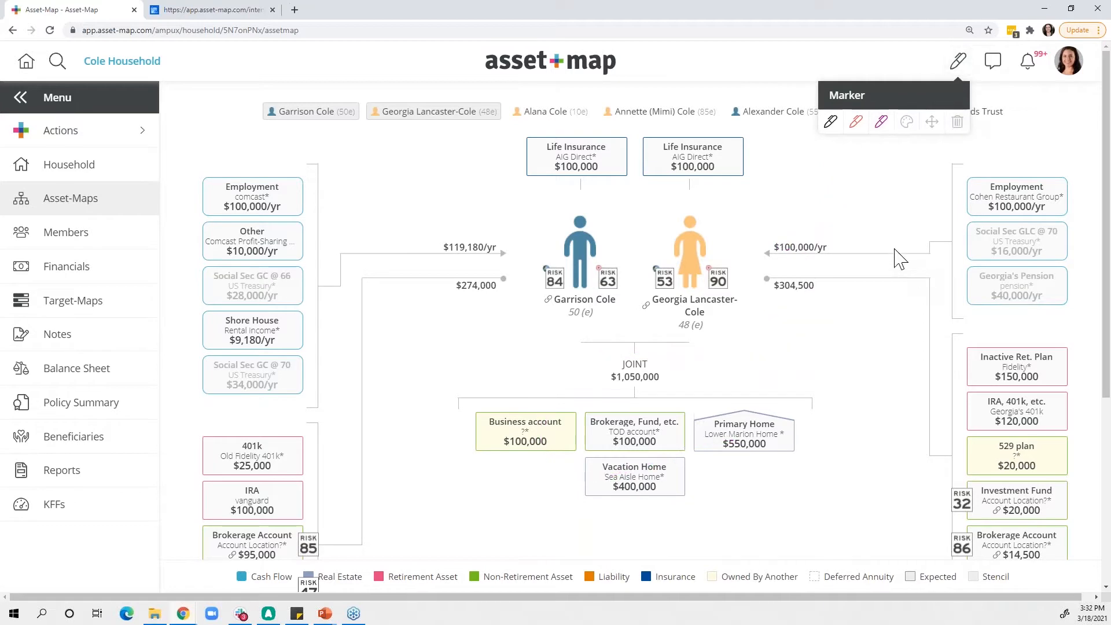
left_click(888, 232)
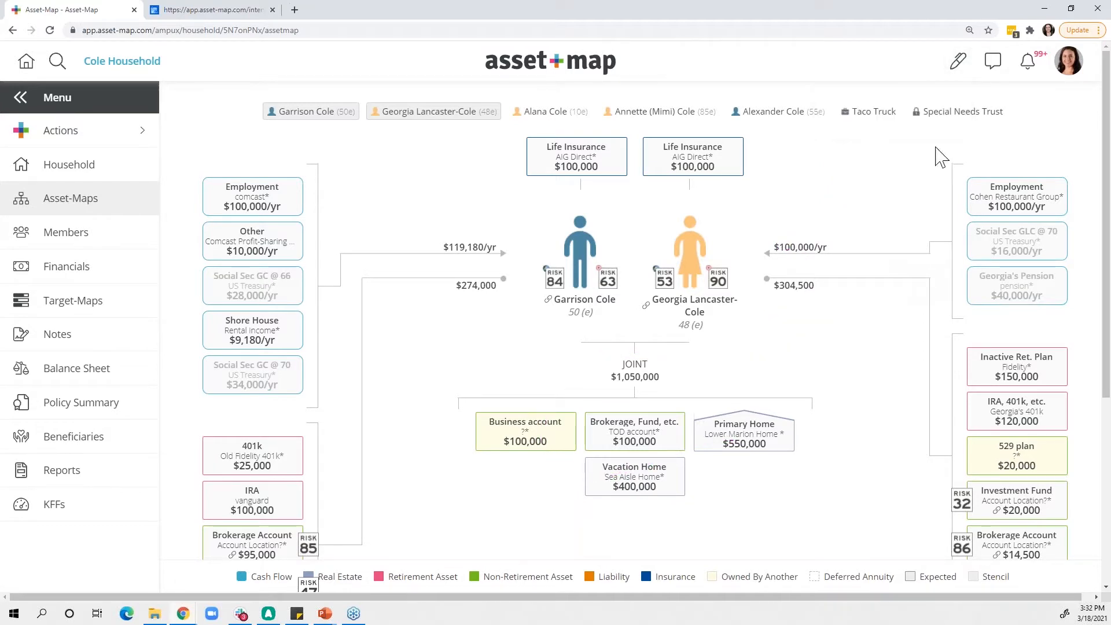
left_click(958, 62)
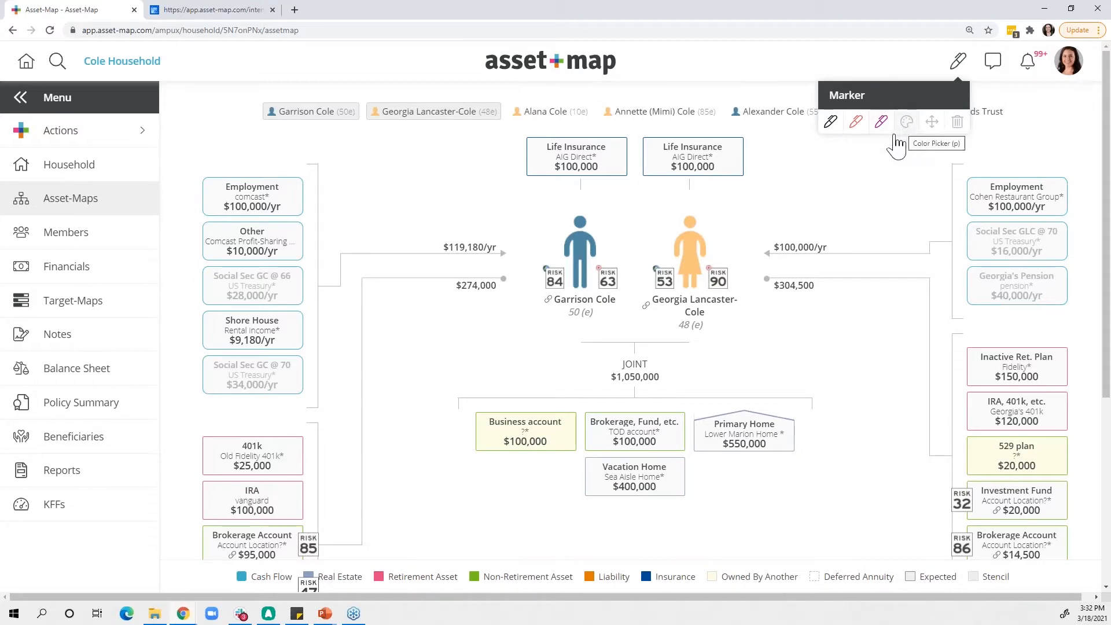
left_click(933, 161)
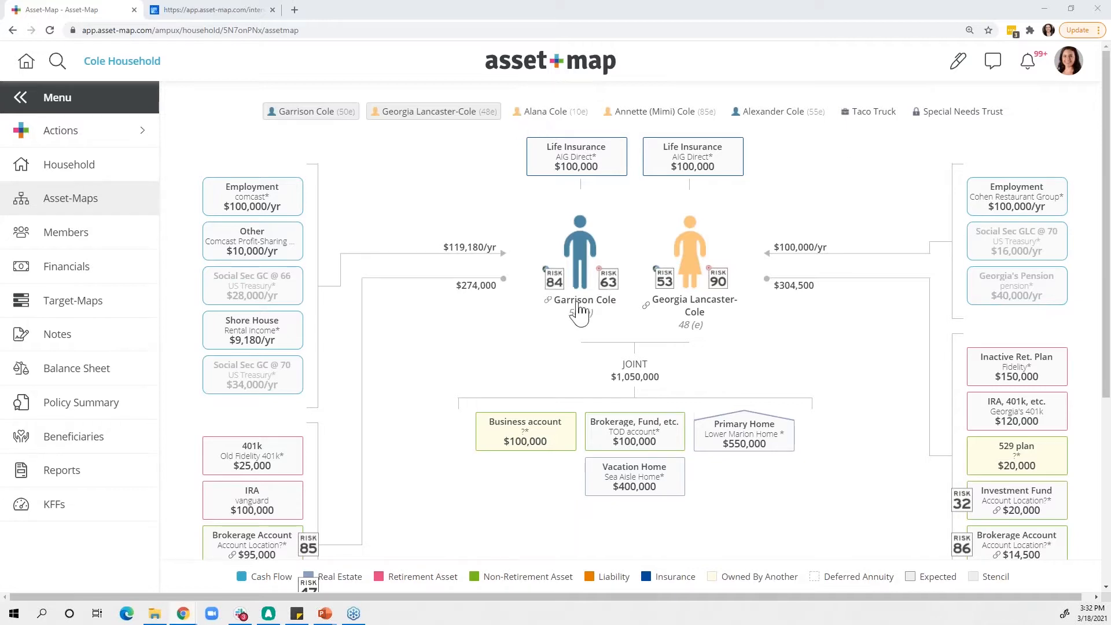
- Add the three remaining people, Taco Truck and Special Needs Trust to the displayed Asset-Map
left_click(546, 113)
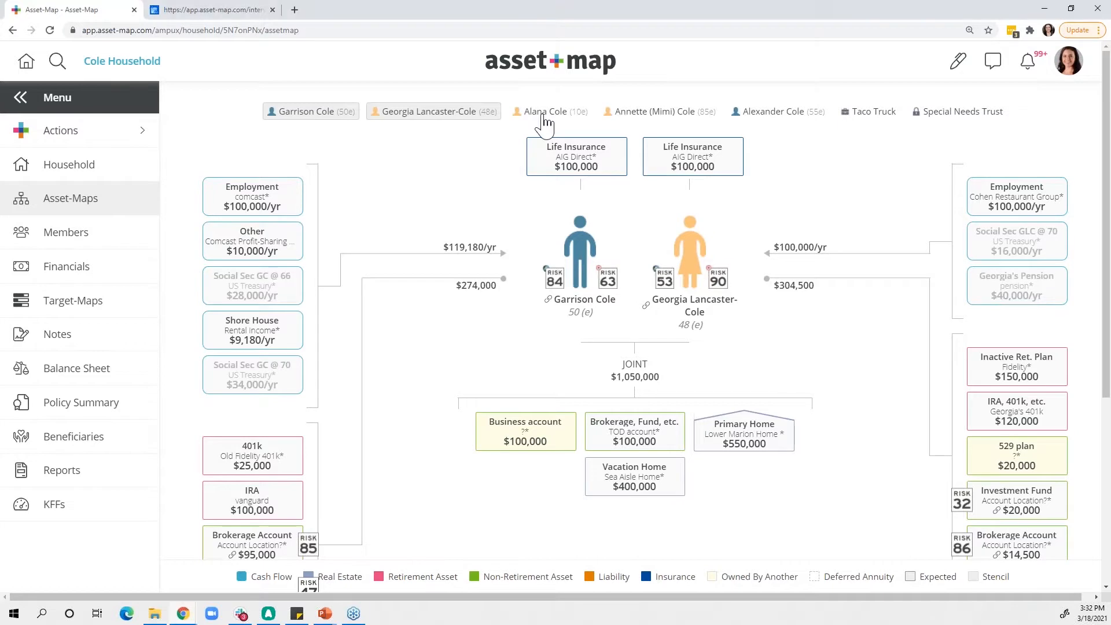
left_click(658, 113)
left_click(761, 121)
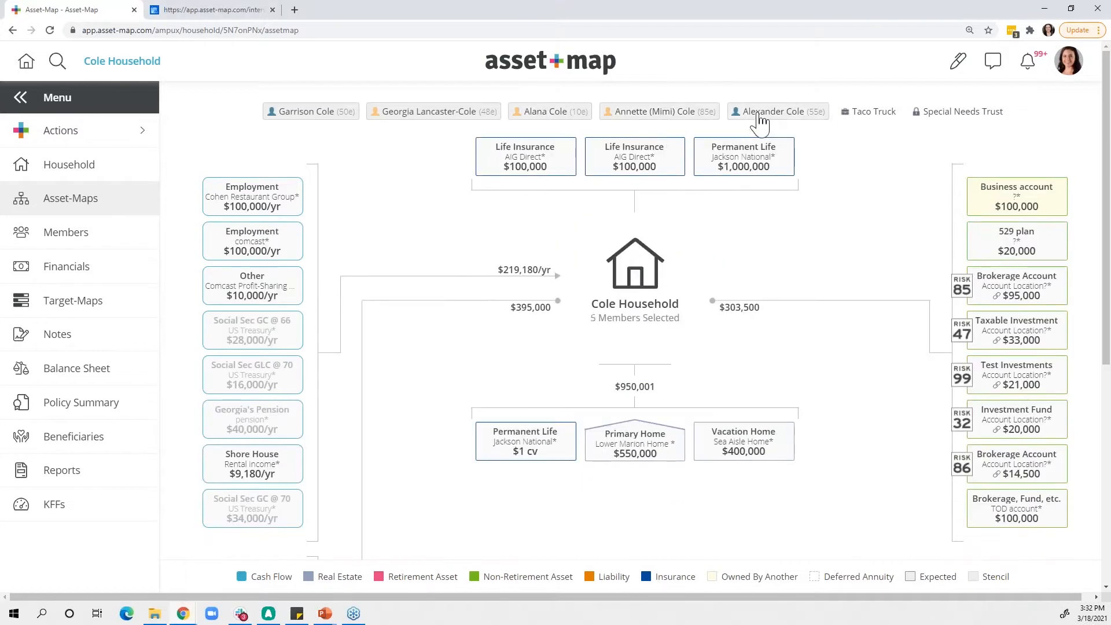
left_click(876, 118)
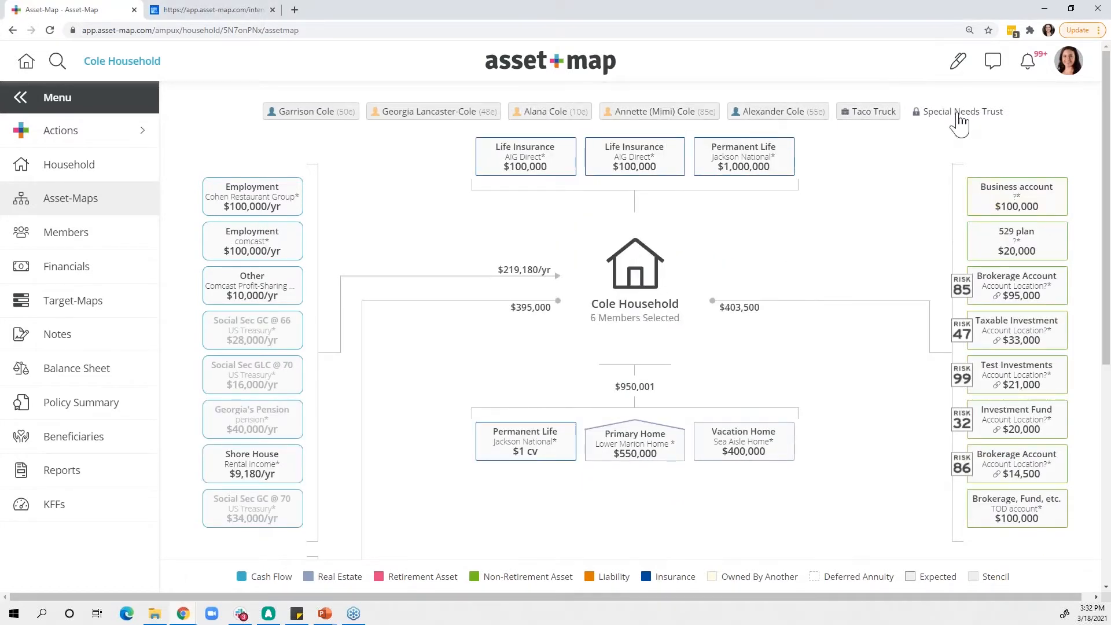
left_click(961, 119)
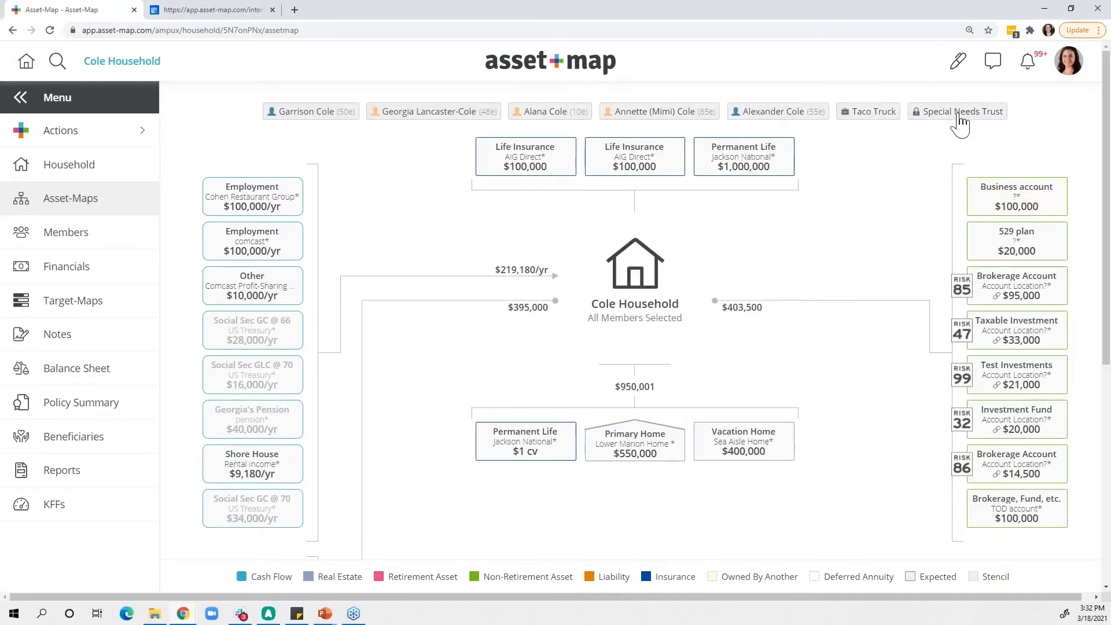
- View the Save Current Layout option for the Asset-Map without creating a layout, and reopen the map's list of actions
right_click(386, 239)
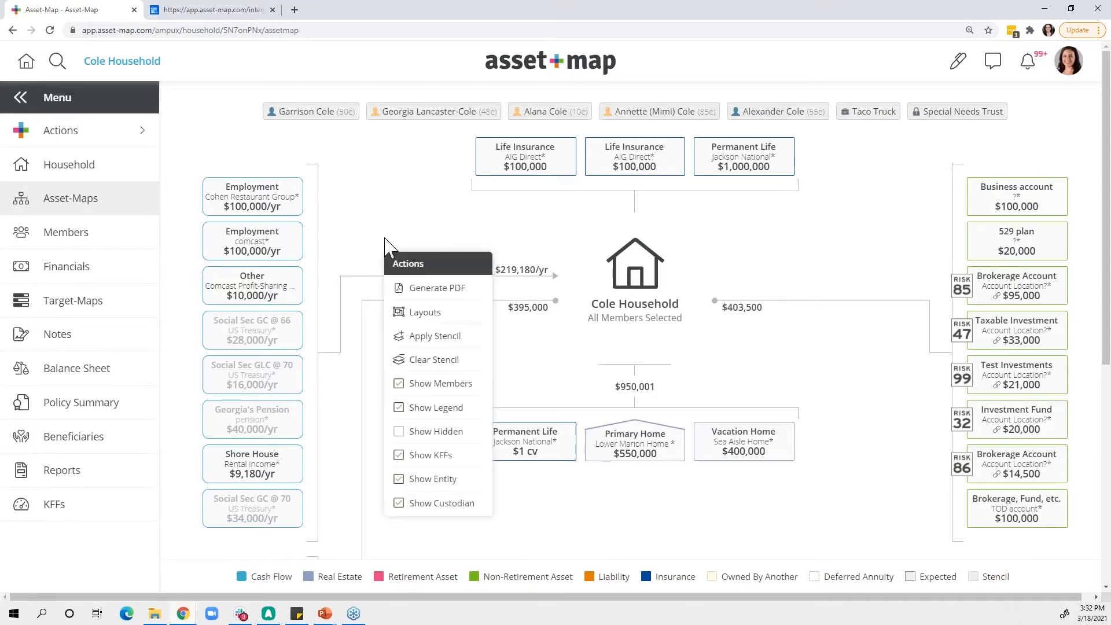
left_click(414, 317)
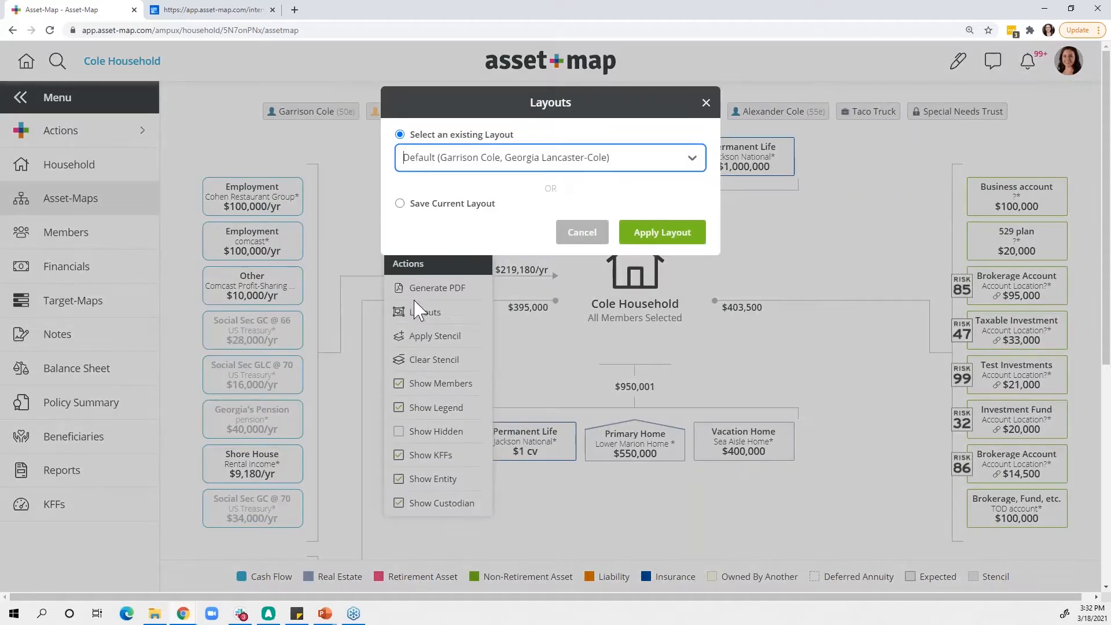
left_click(401, 204)
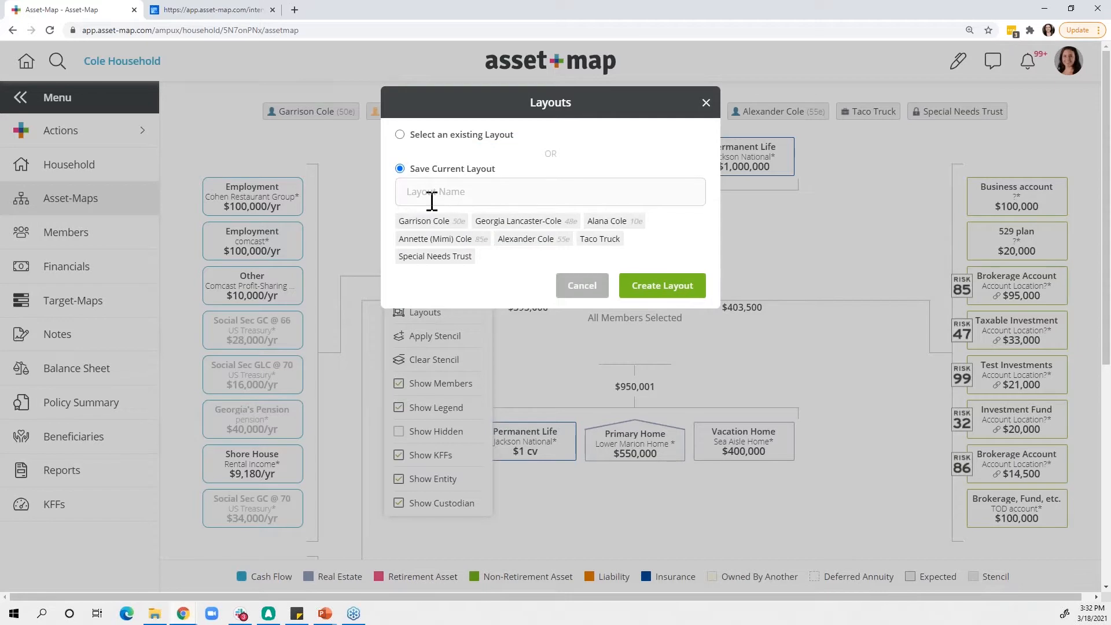
left_click(706, 105)
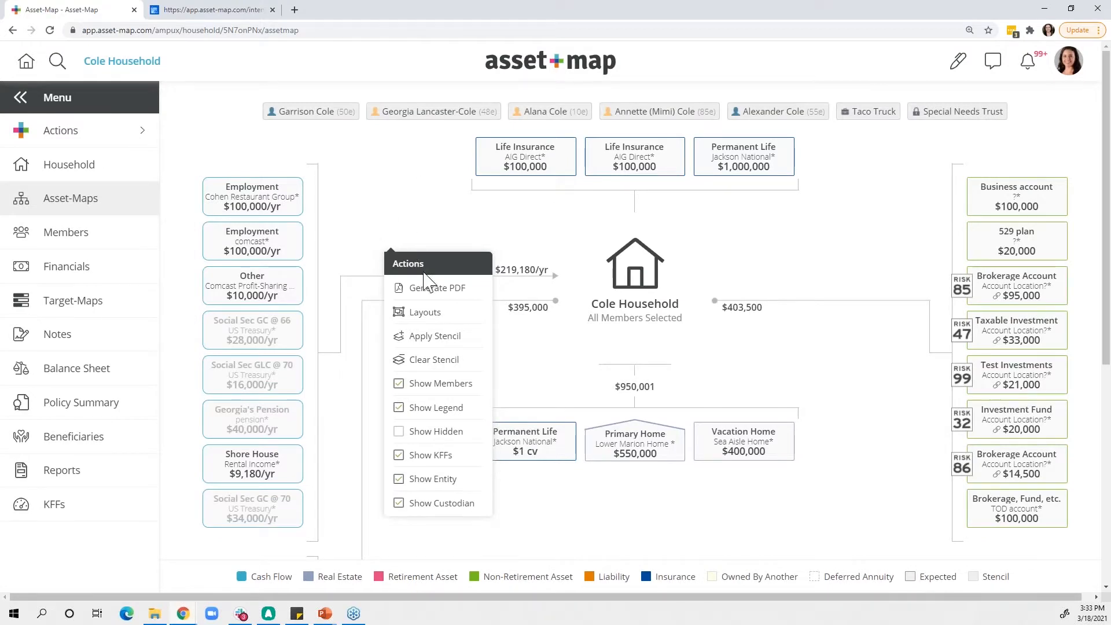
left_click(400, 227)
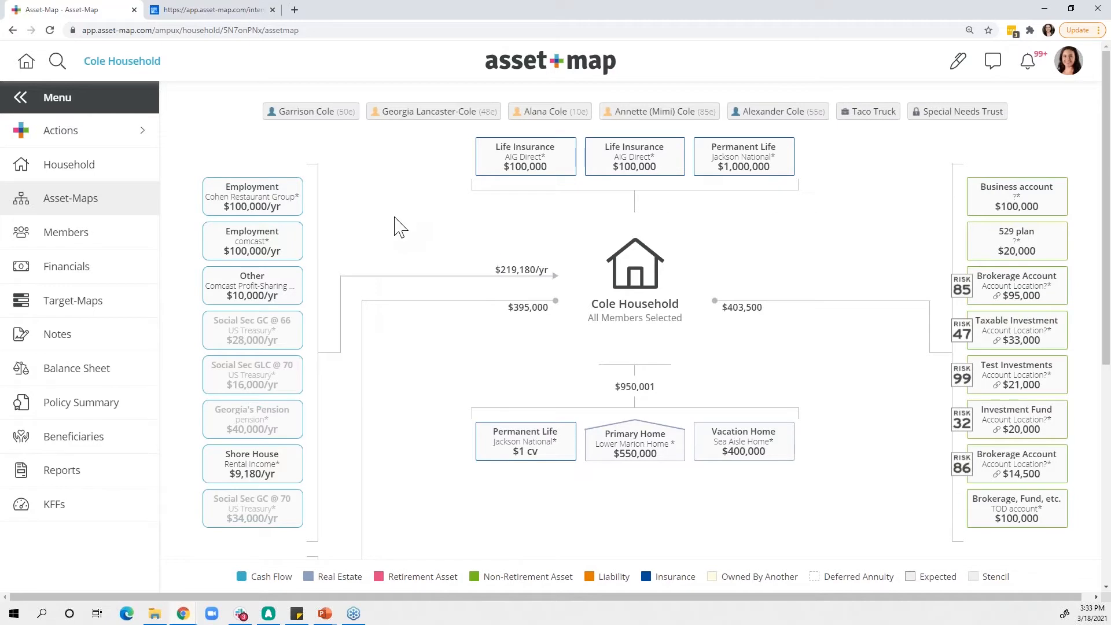
left_click(394, 218)
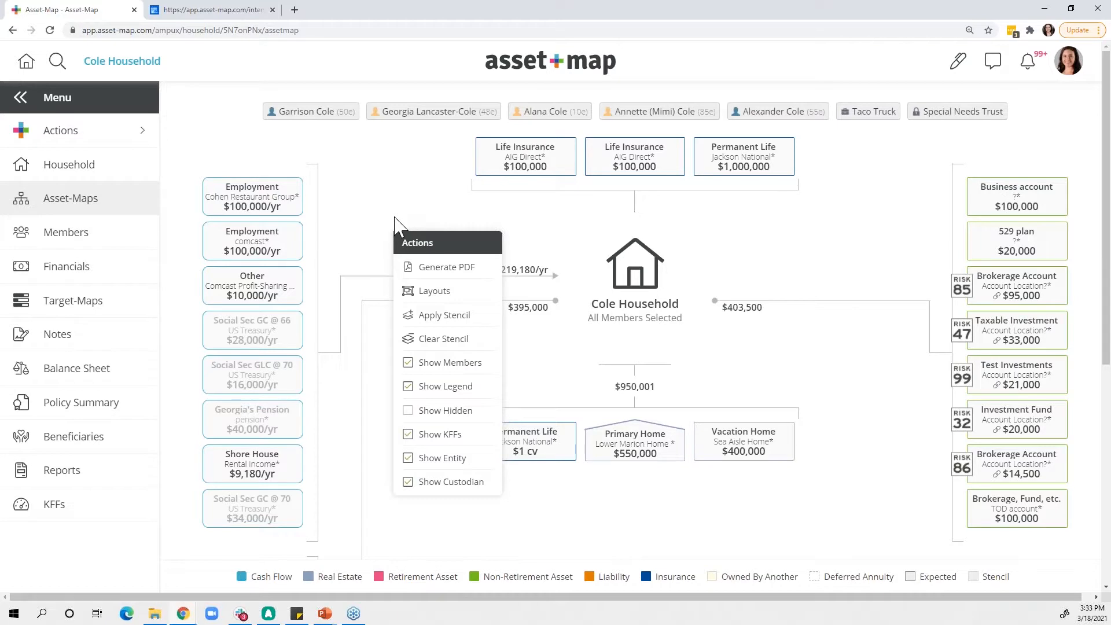
- Close the map's list of actions and look over the options available for the user account
left_click(390, 213)
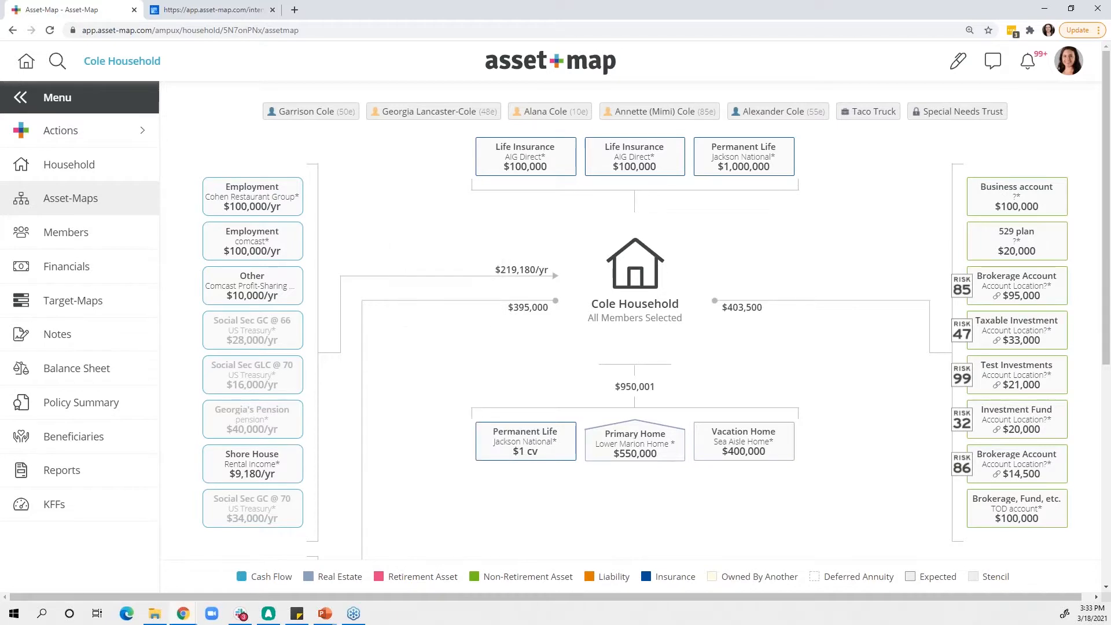
left_click(1069, 64)
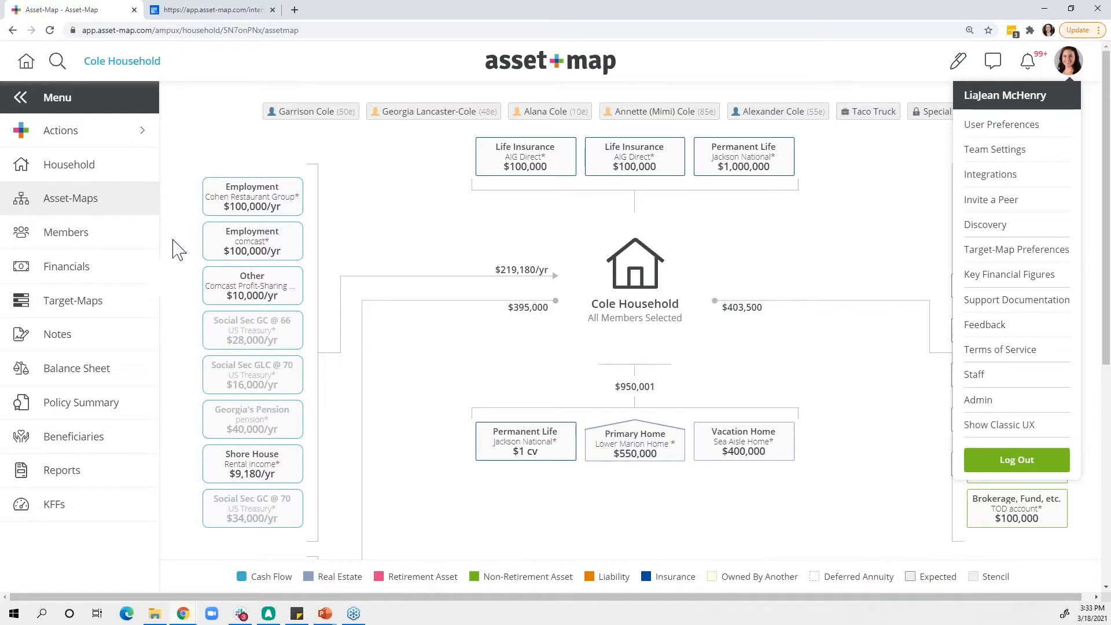
left_click(846, 360)
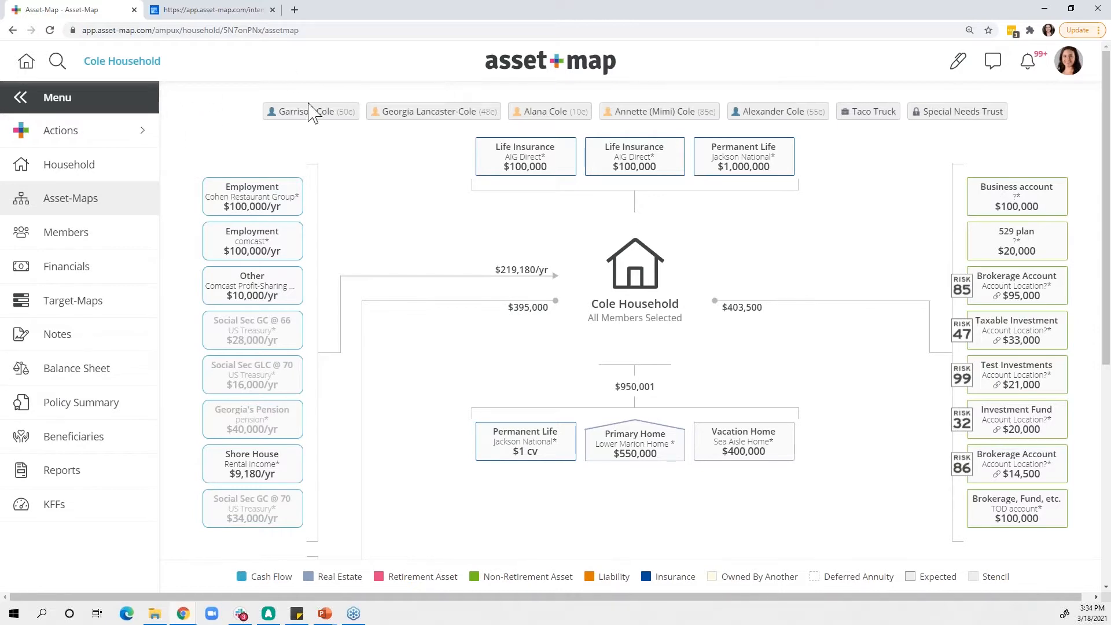
- Collapse and re-expand the household navigation twice
left_click(91, 103)
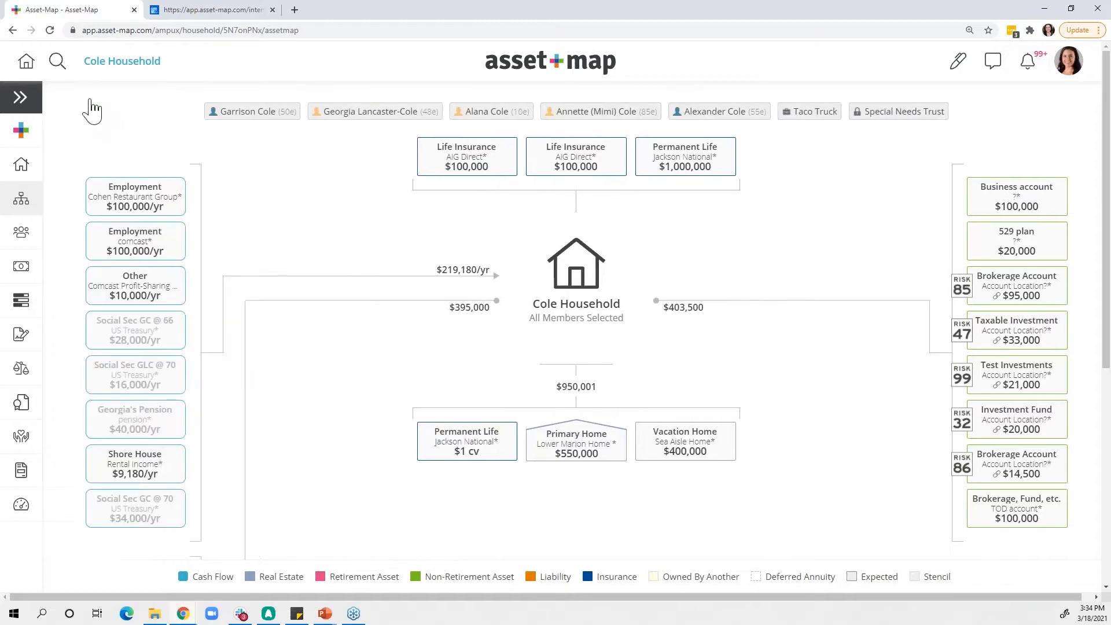
left_click(28, 102)
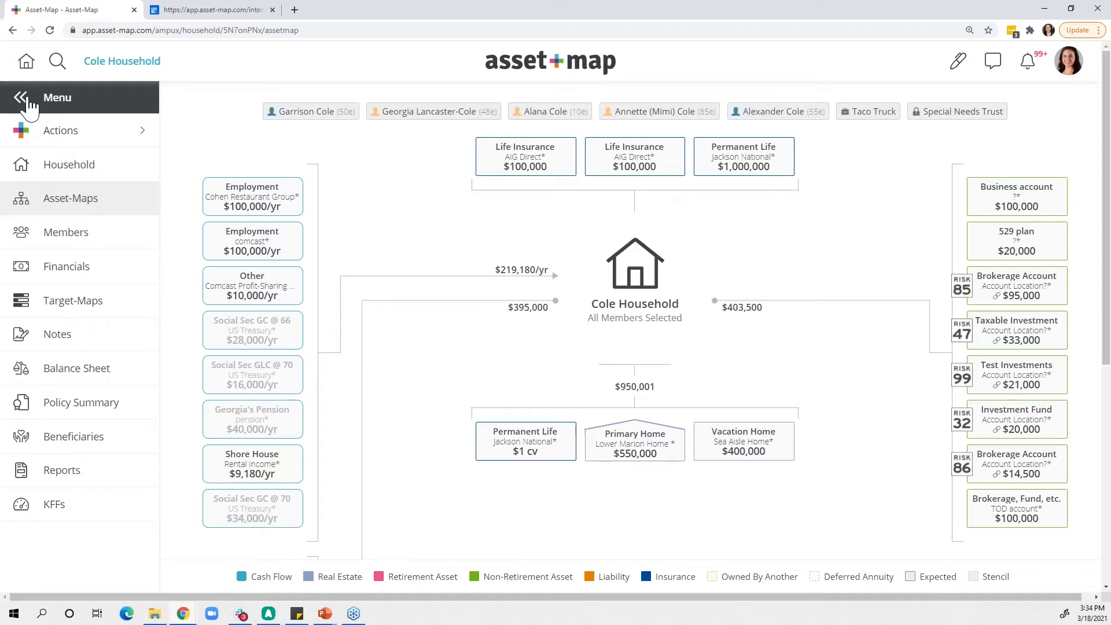
left_click(22, 97)
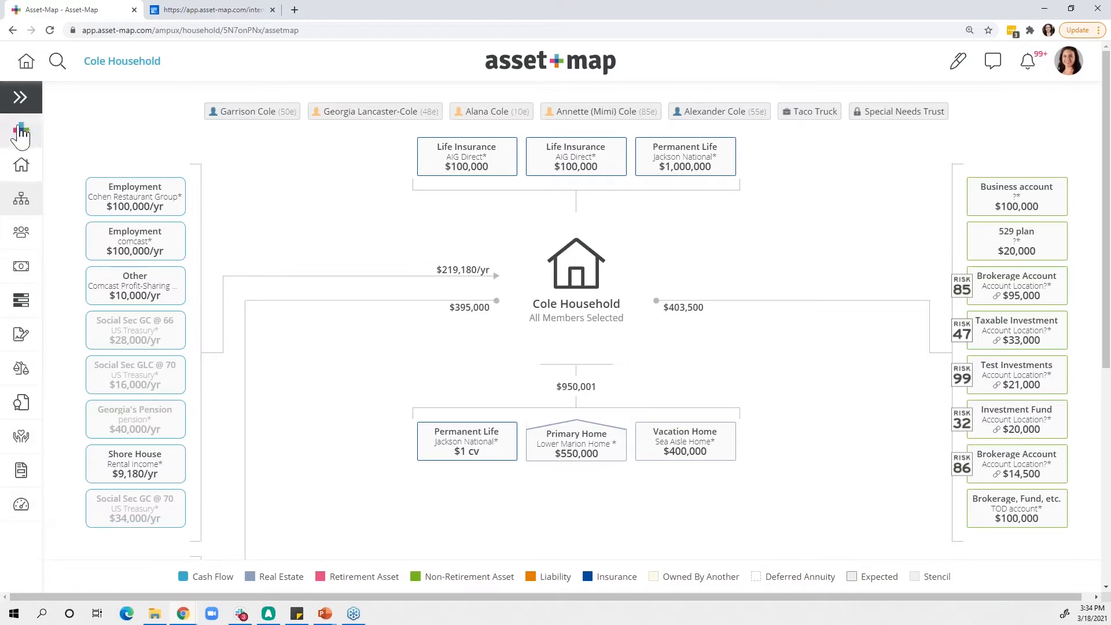
left_click(21, 97)
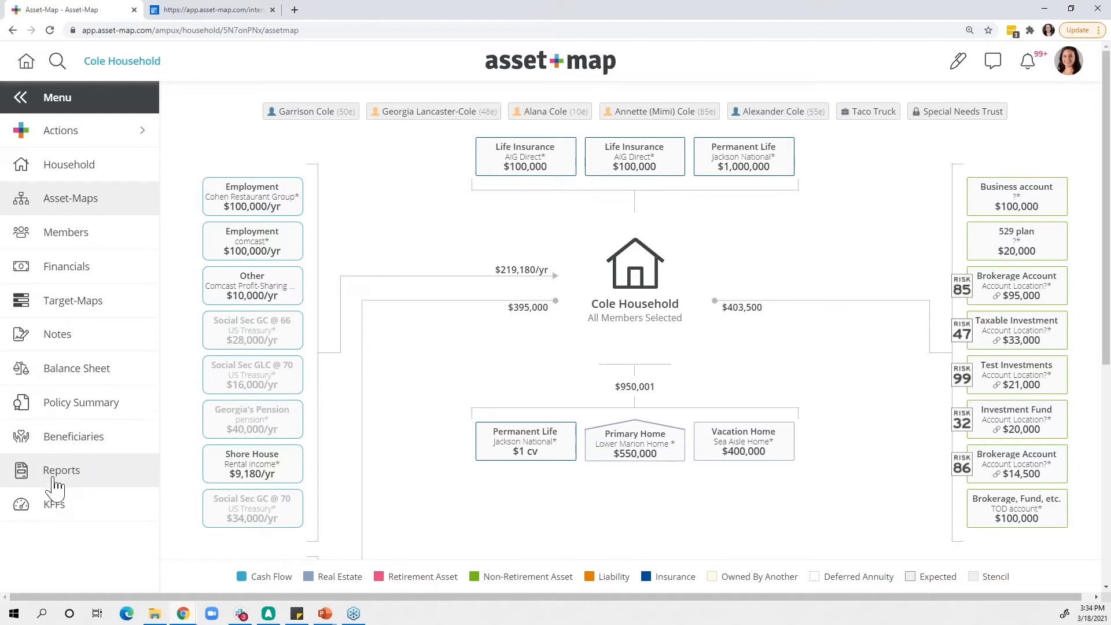
- View the household's Key Financial Figures and the list of items that can be added to the household
left_click(54, 512)
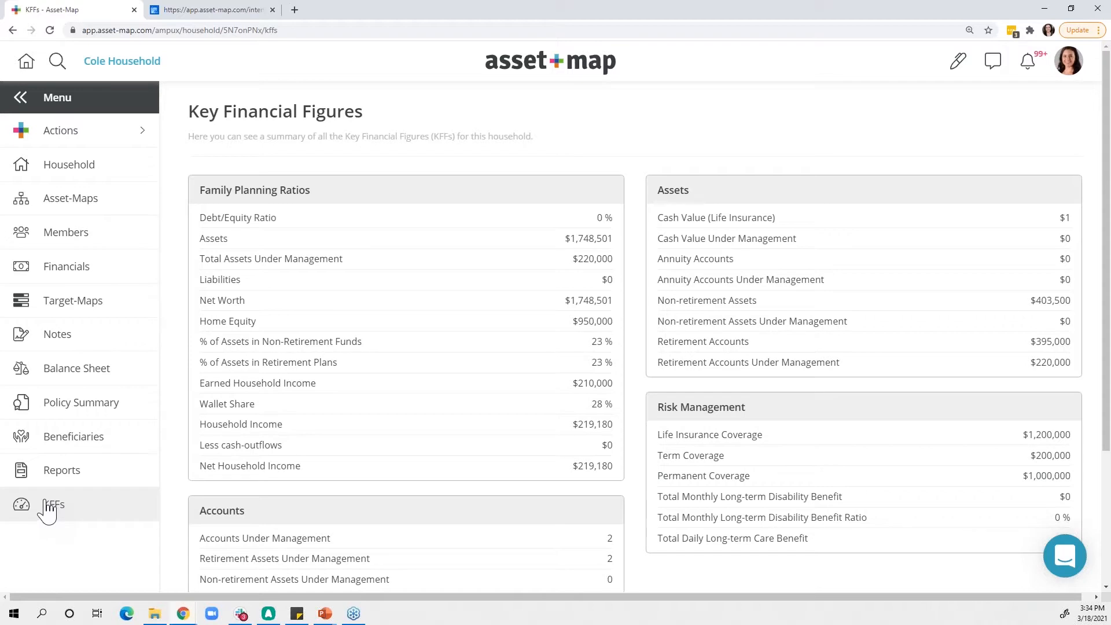
left_click(88, 138)
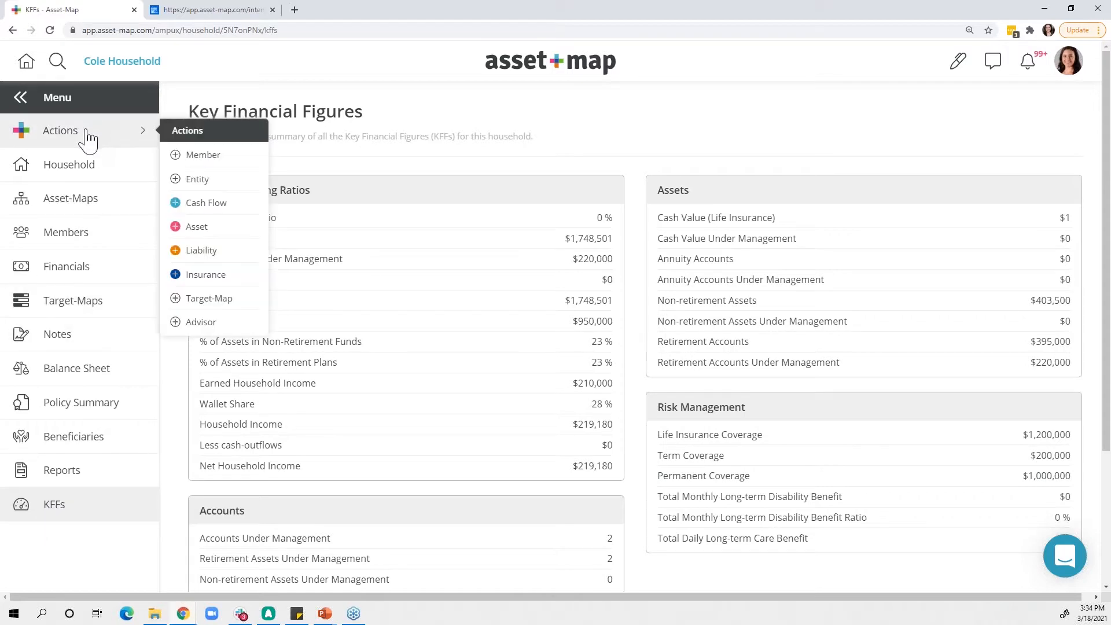
left_click(124, 137)
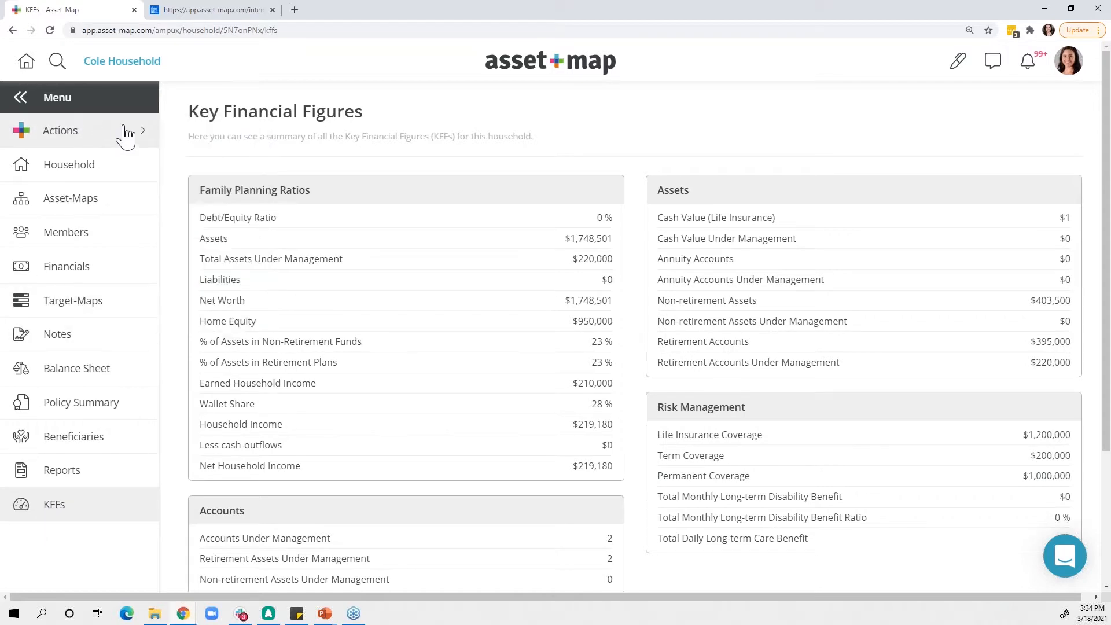
- Collapse the navigation and limit the Asset-Map to the household's couple, removing the three other people, Taco Truck and Special Needs Trust
left_click(96, 100)
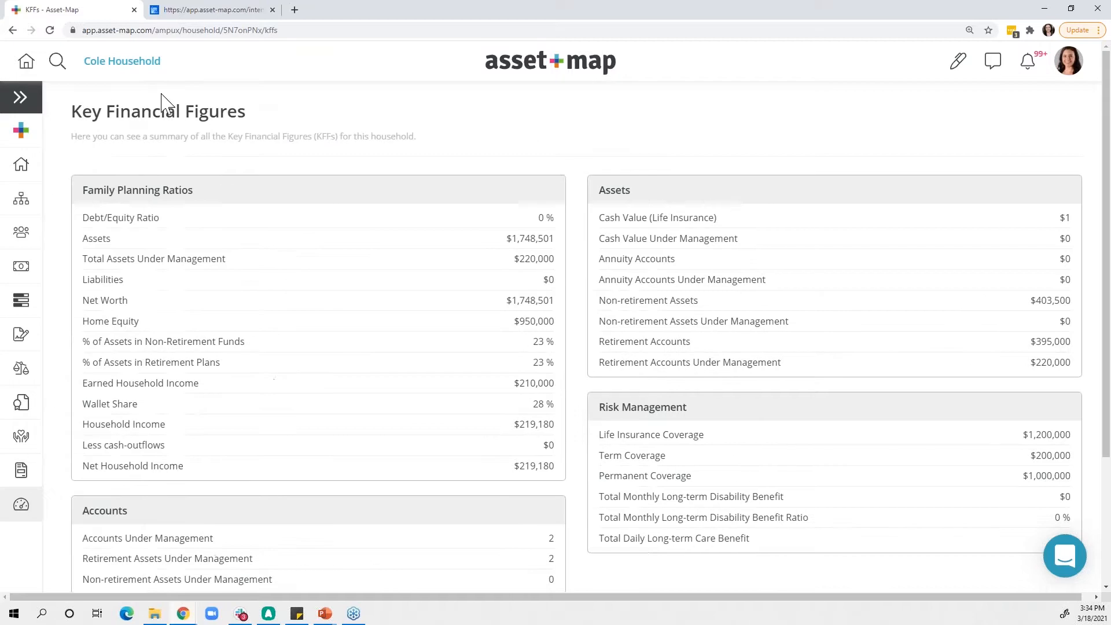
left_click(21, 198)
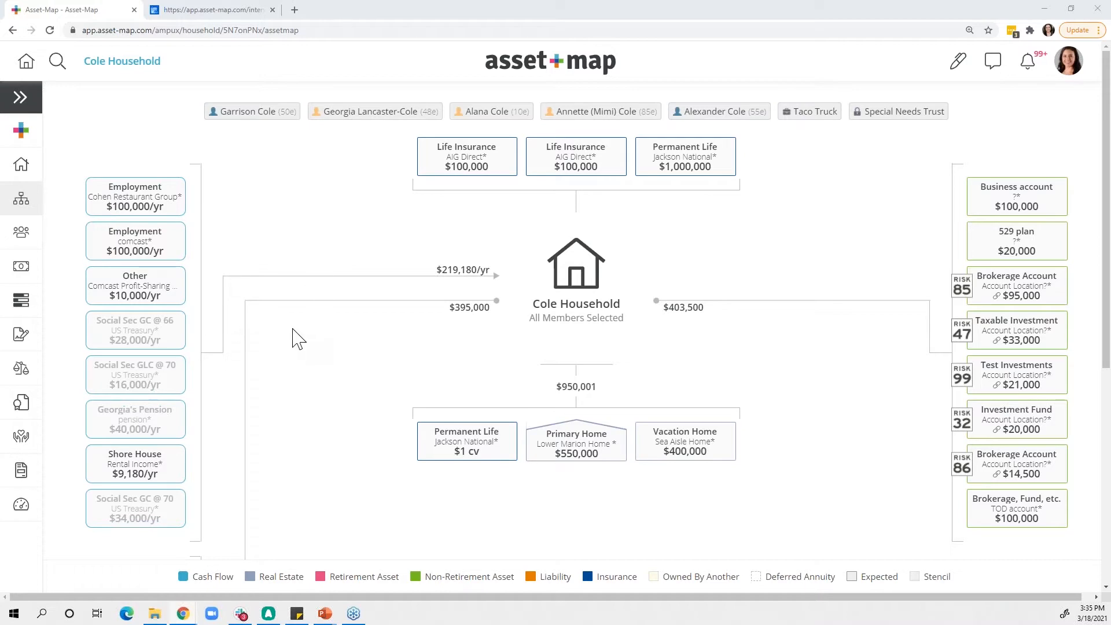
left_click(603, 113)
left_click(714, 113)
left_click(805, 114)
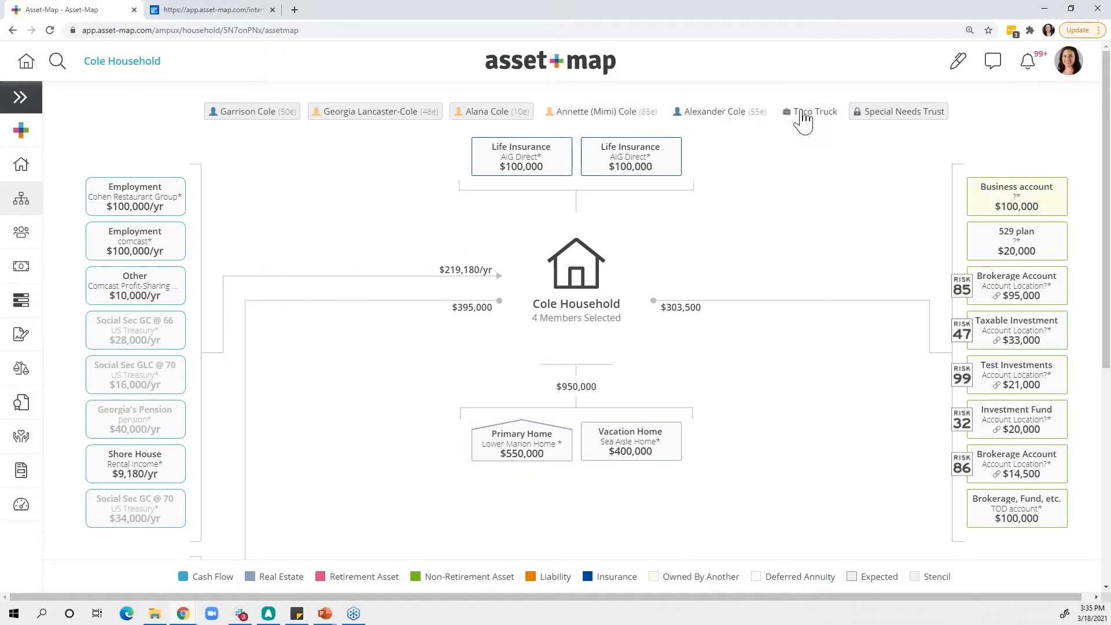
left_click(879, 114)
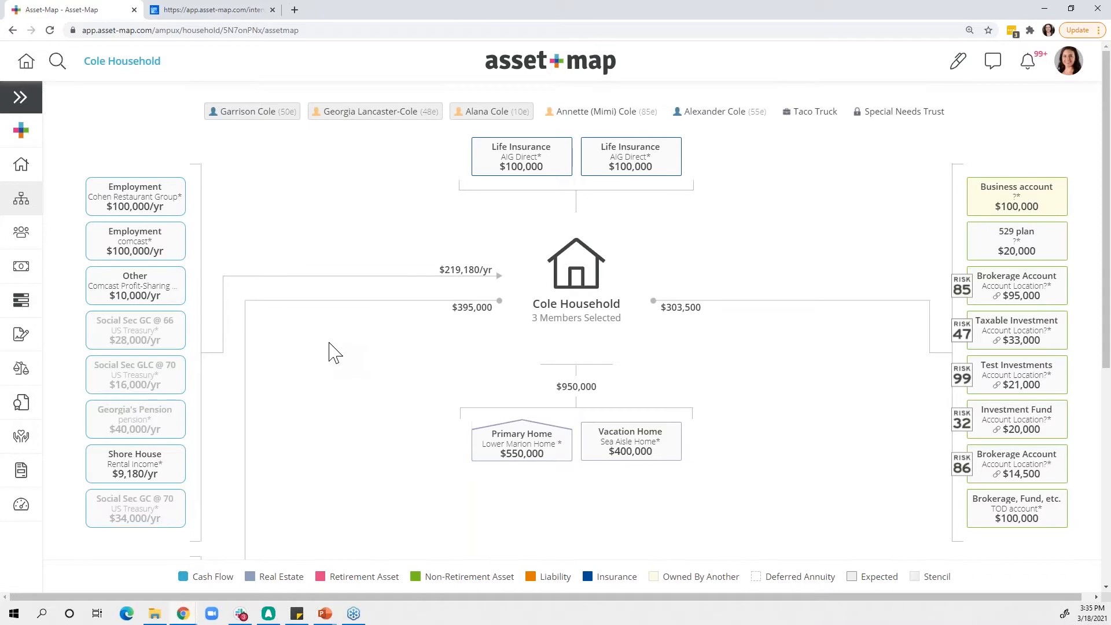
left_click(487, 112)
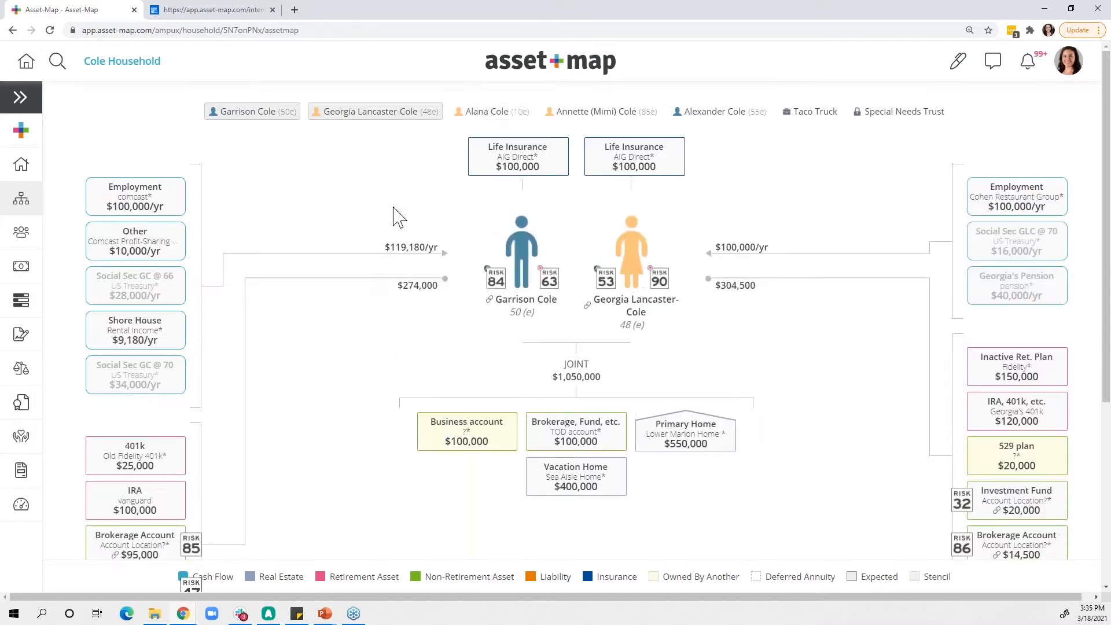
- Choose the 5. Building Blocks stencil for the household's Asset-Map
right_click(330, 308)
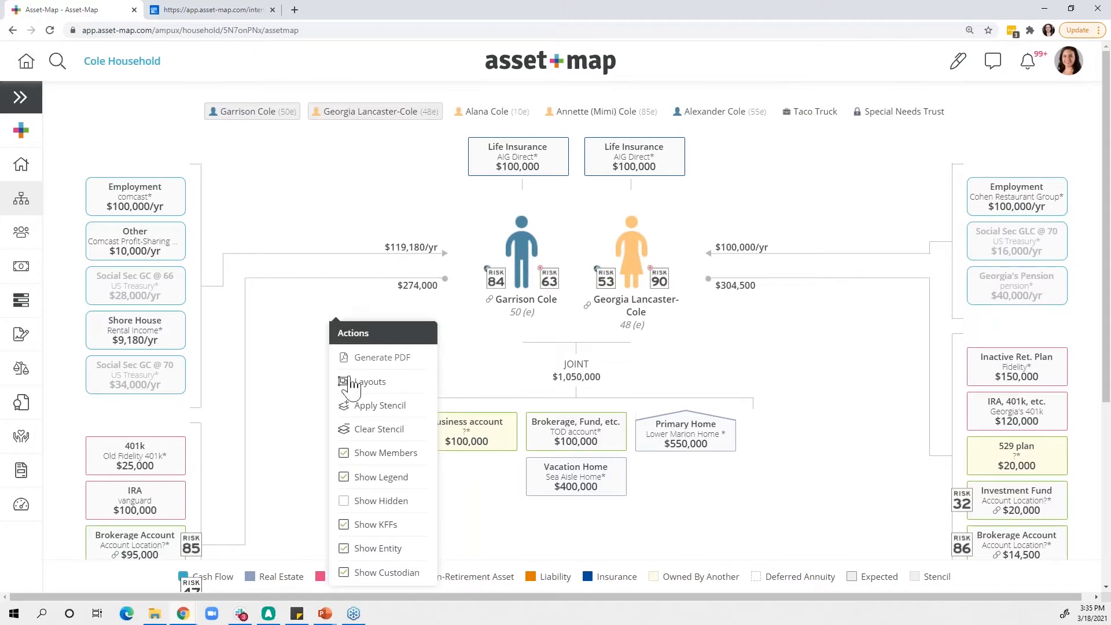
left_click(364, 408)
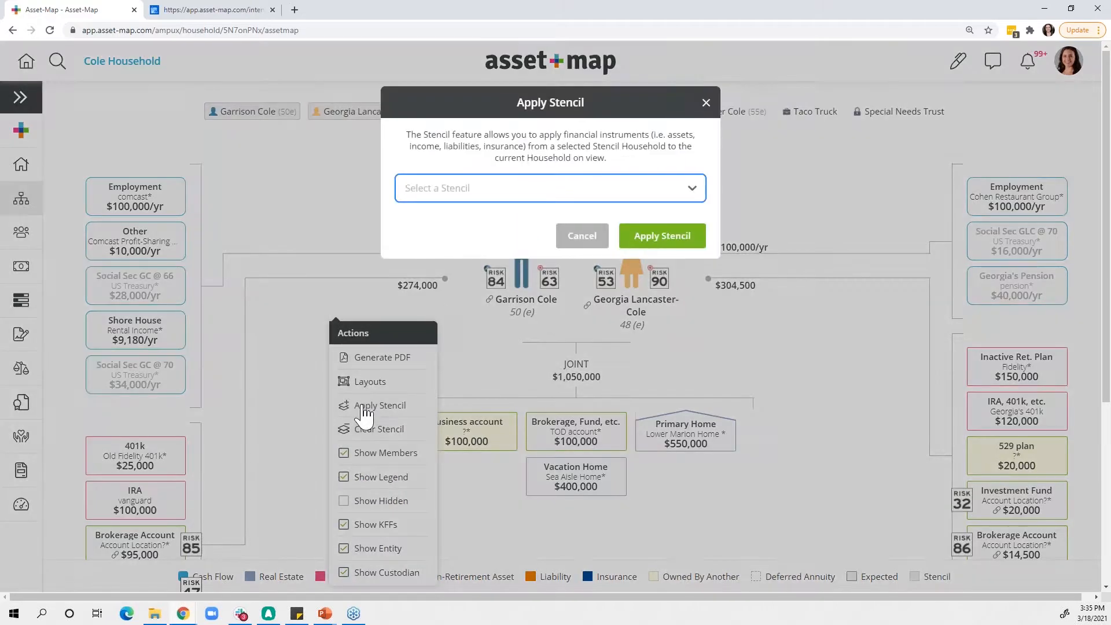
left_click(437, 189)
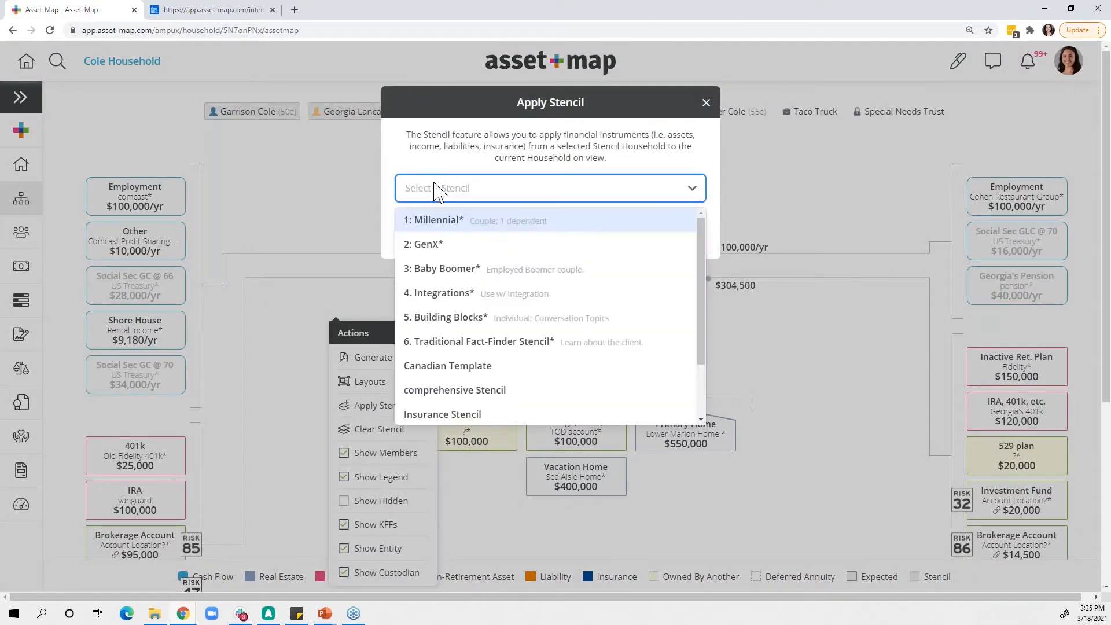
left_click(446, 320)
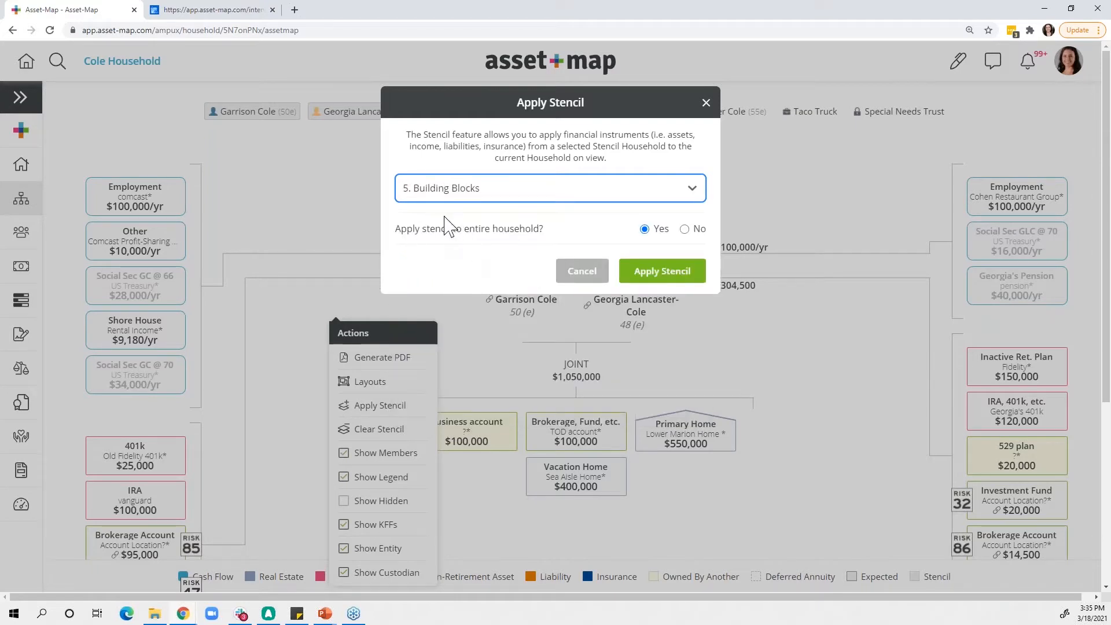
- Review the options for applying the stencil to only one household member
left_click(685, 230)
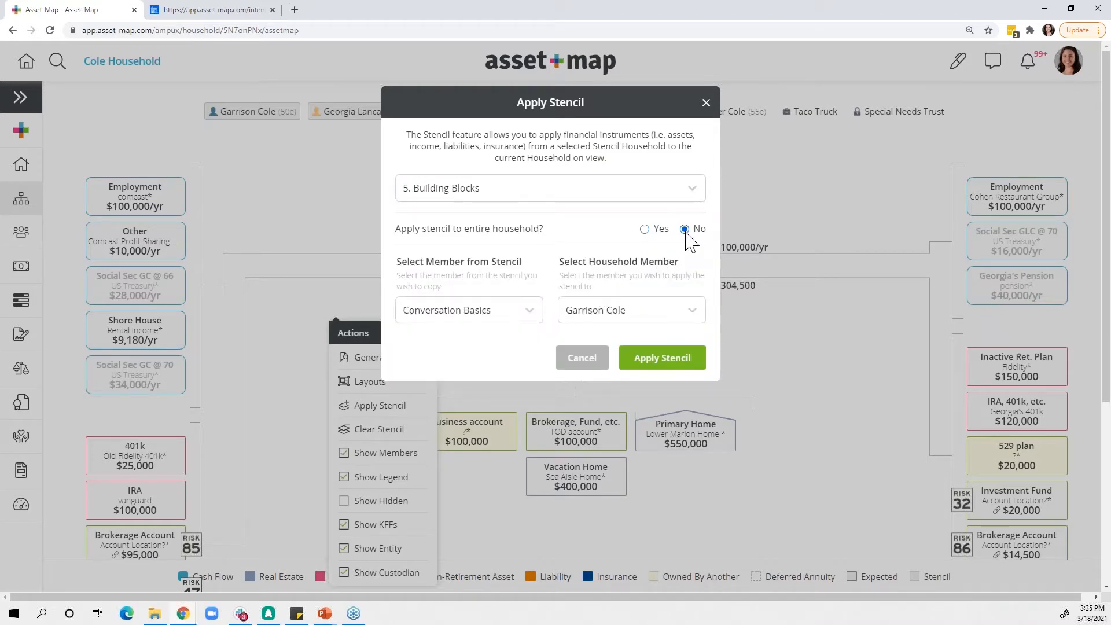
left_click(605, 315)
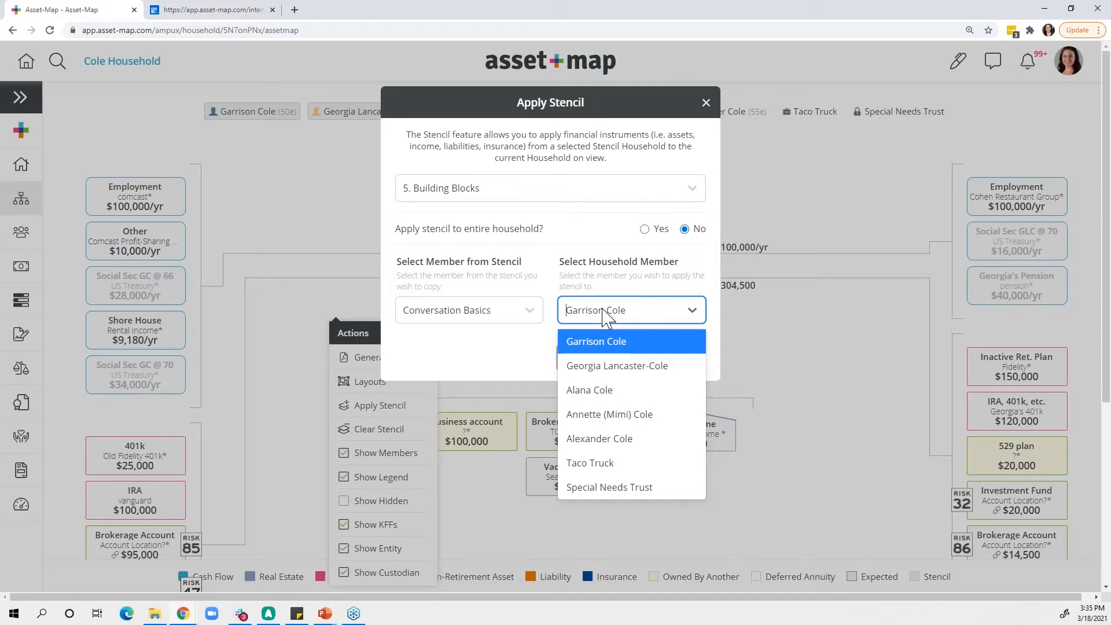
left_click(605, 315)
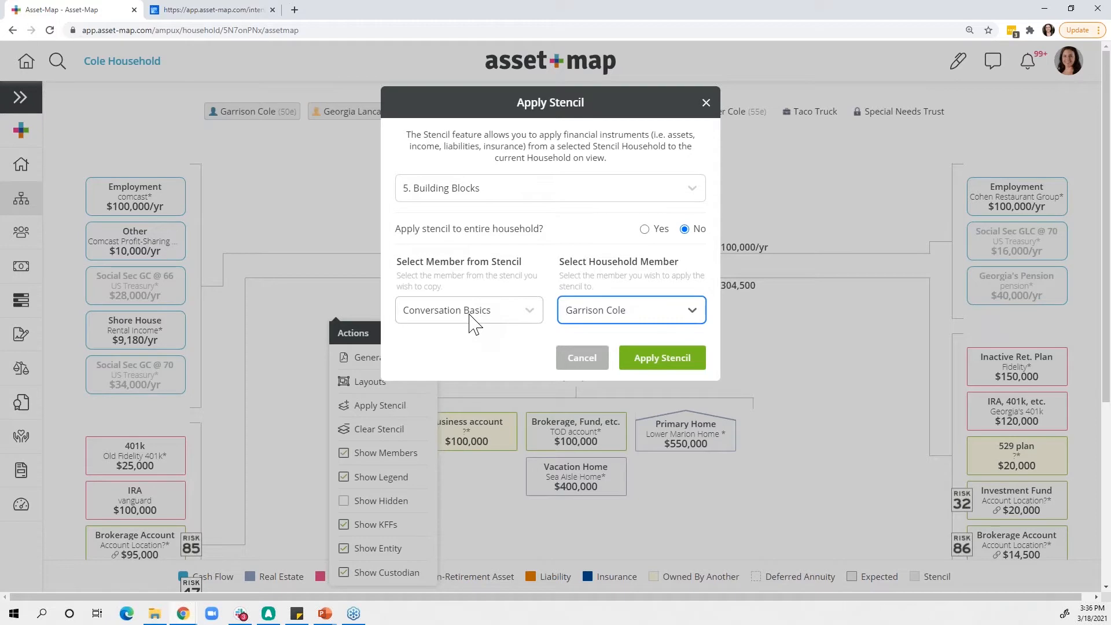
- Apply the Building Blocks stencil to the entire household and dismiss the map's list of actions
left_click(645, 229)
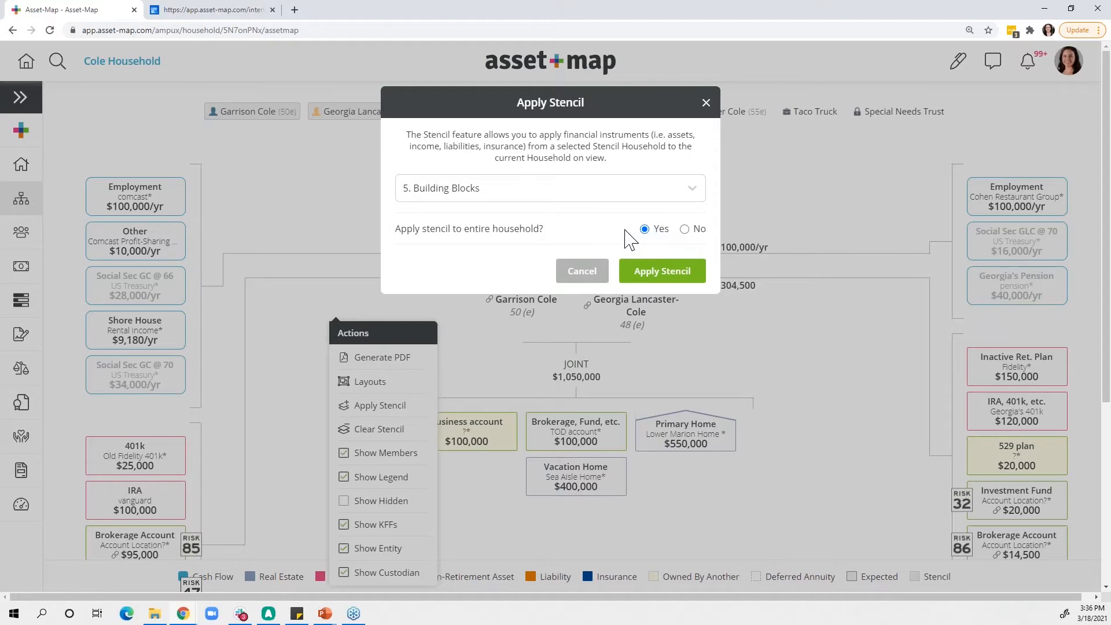
left_click(663, 279)
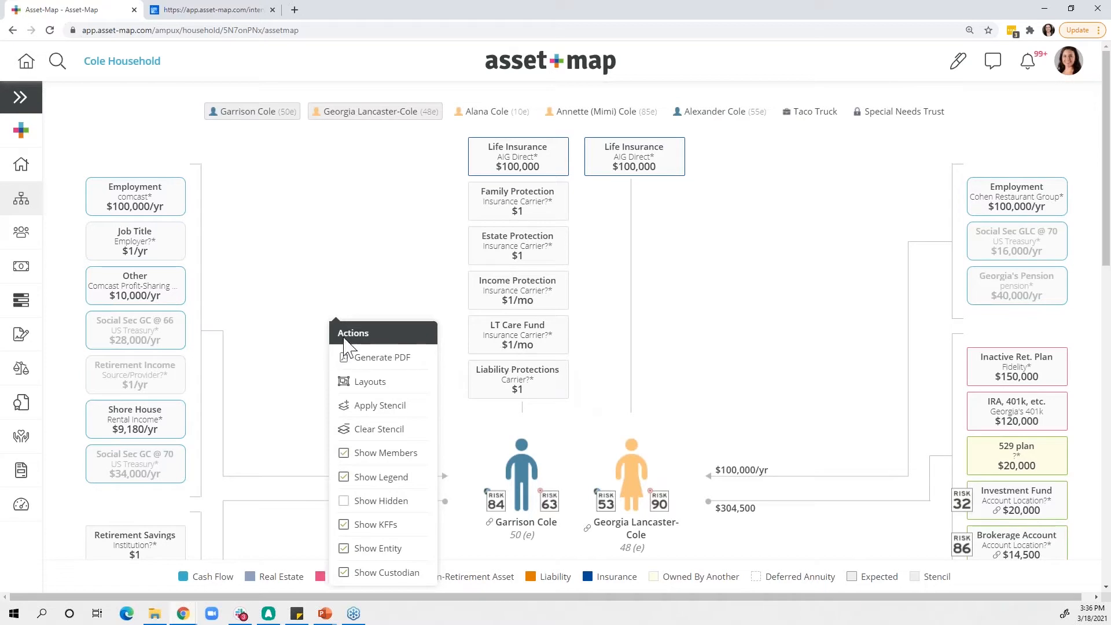
left_click(316, 333)
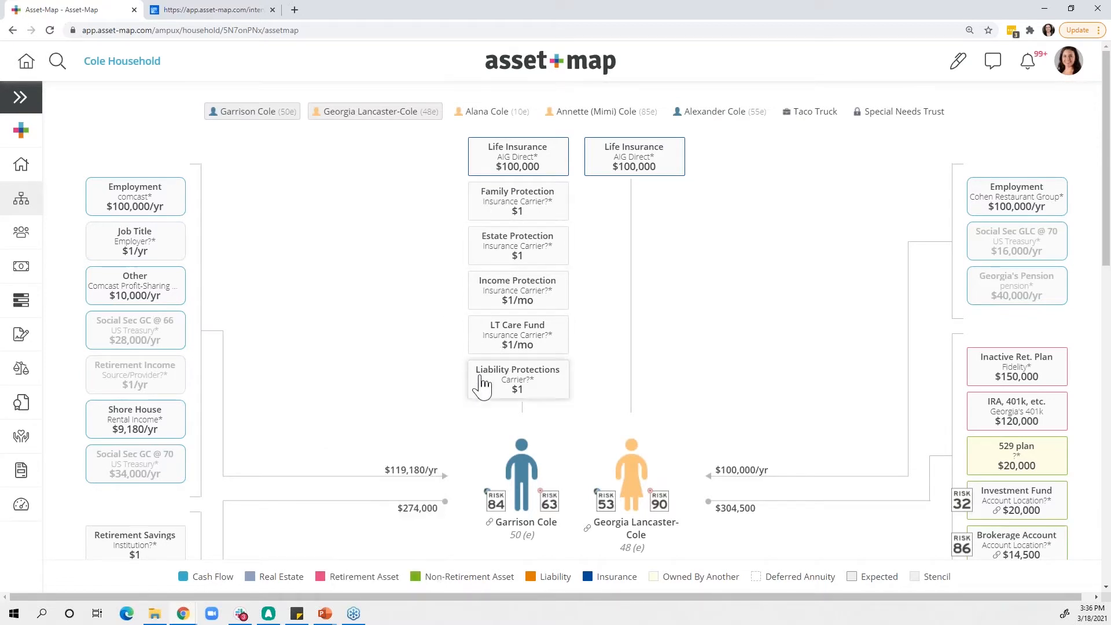
- Delete the Family Protection insurance from the Asset-Map
left_click(512, 210)
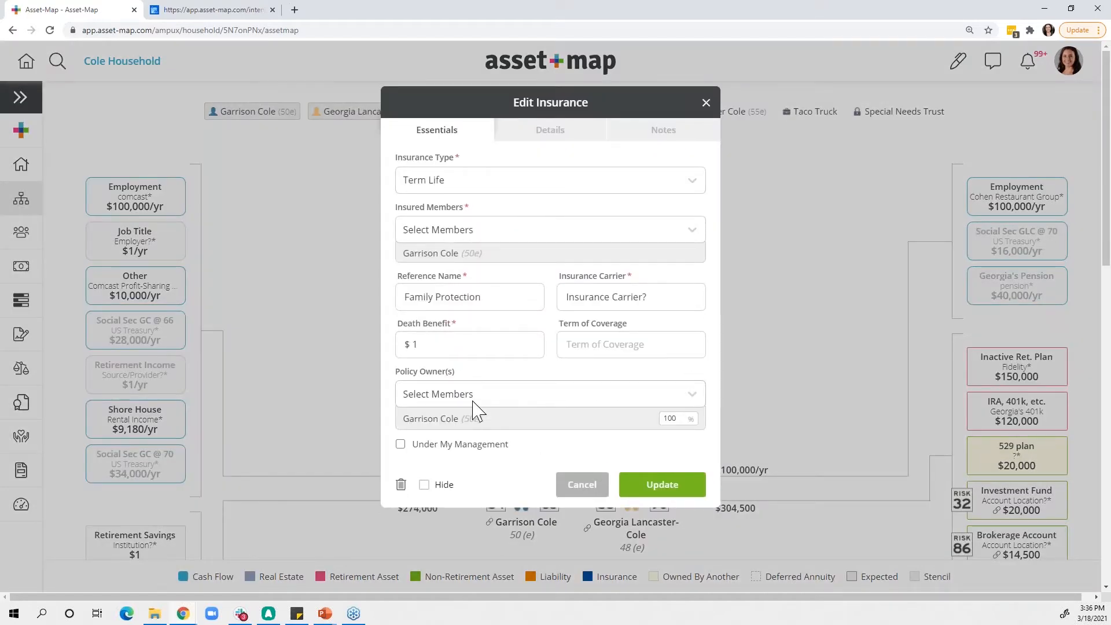
left_click(401, 486)
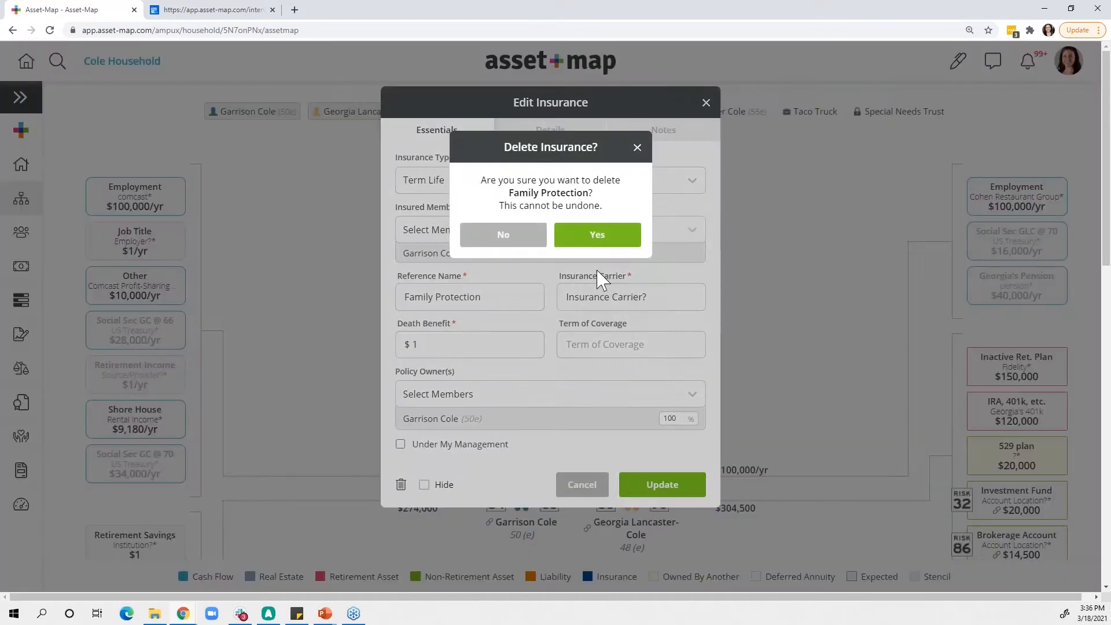
left_click(600, 240)
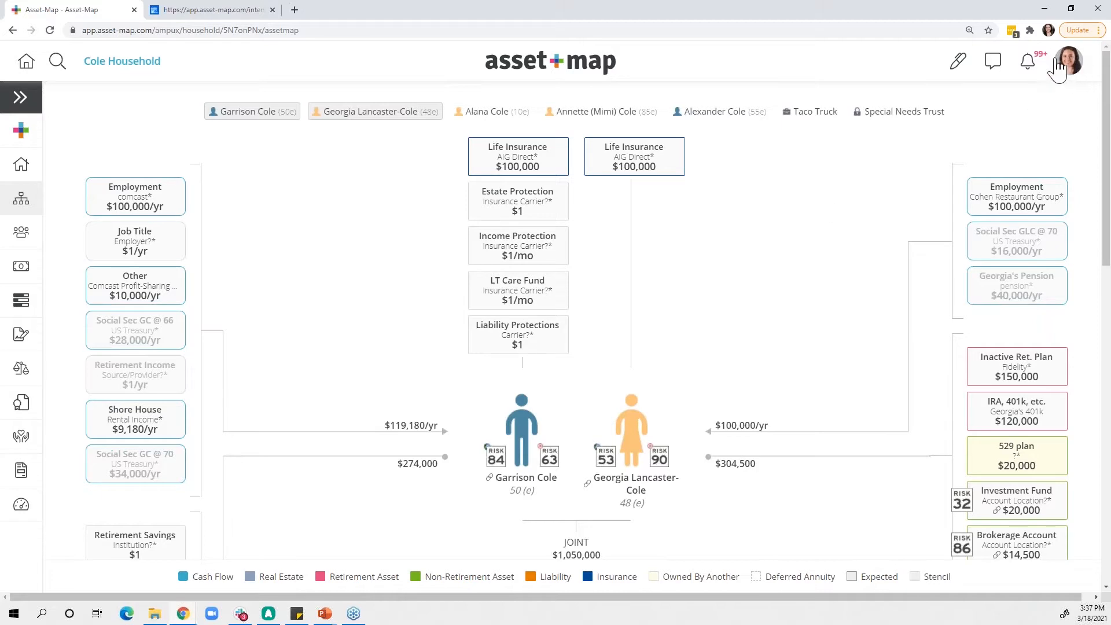
- View the Feedback form for submitting feature ideas and return to the Asset-Map
left_click(1071, 64)
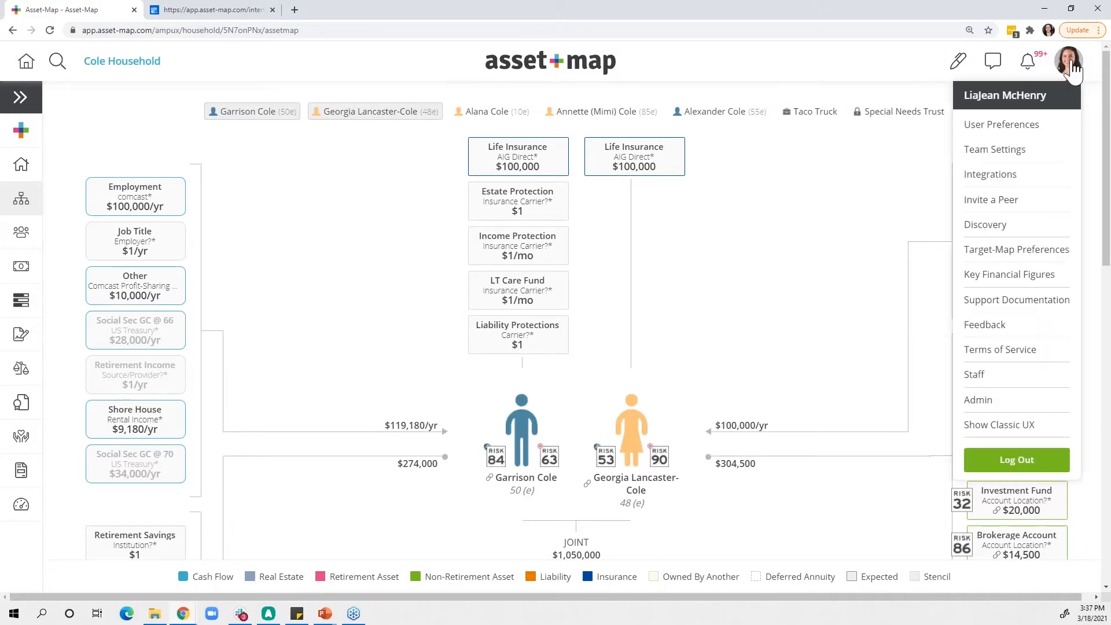
left_click(997, 334)
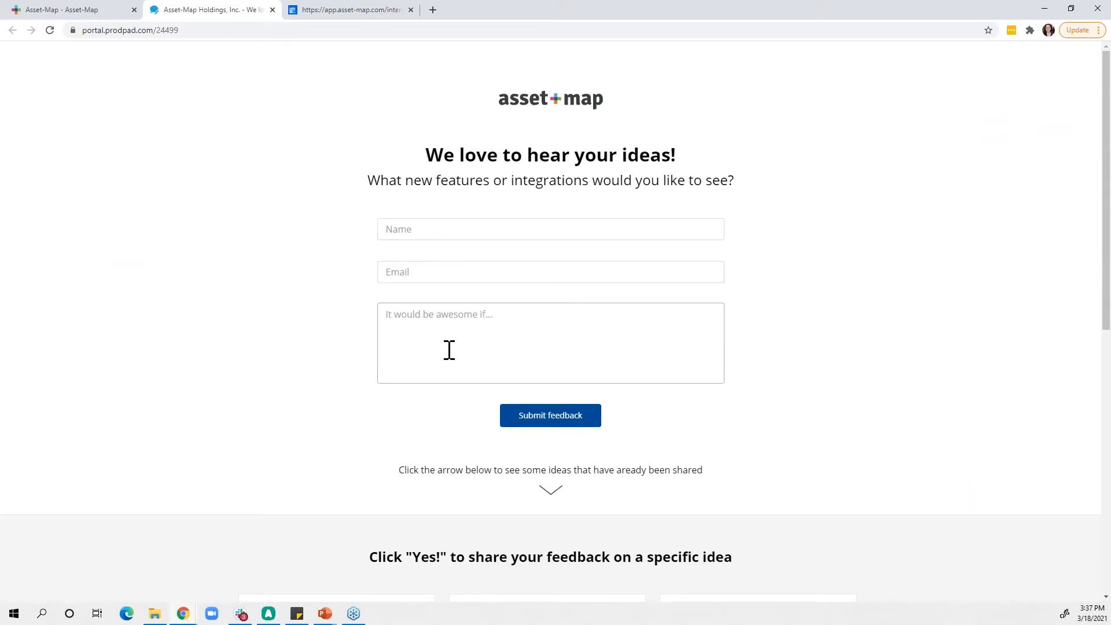
left_click(83, 11)
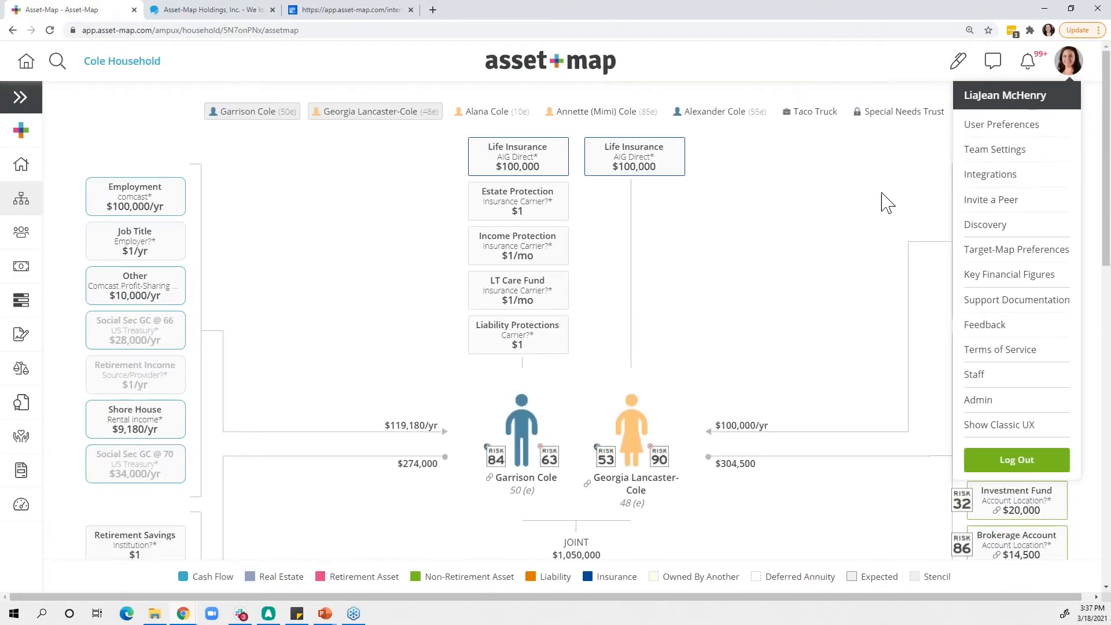
- Look through the Help Center's support options, close it and return to the dashboard
left_click(995, 68)
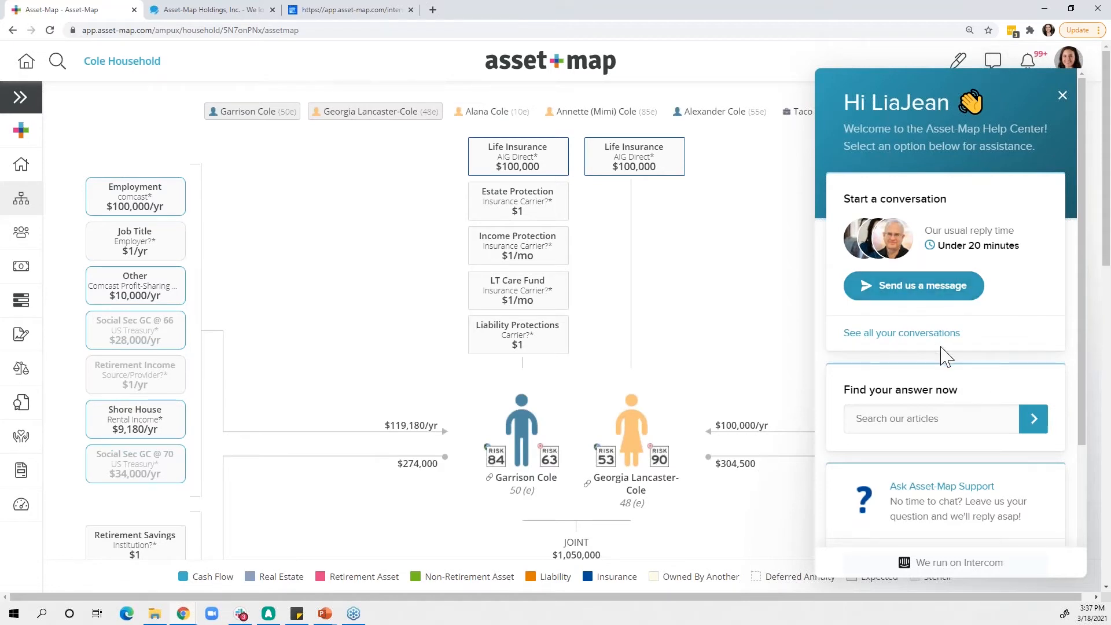
scroll(955, 417, "down", 2)
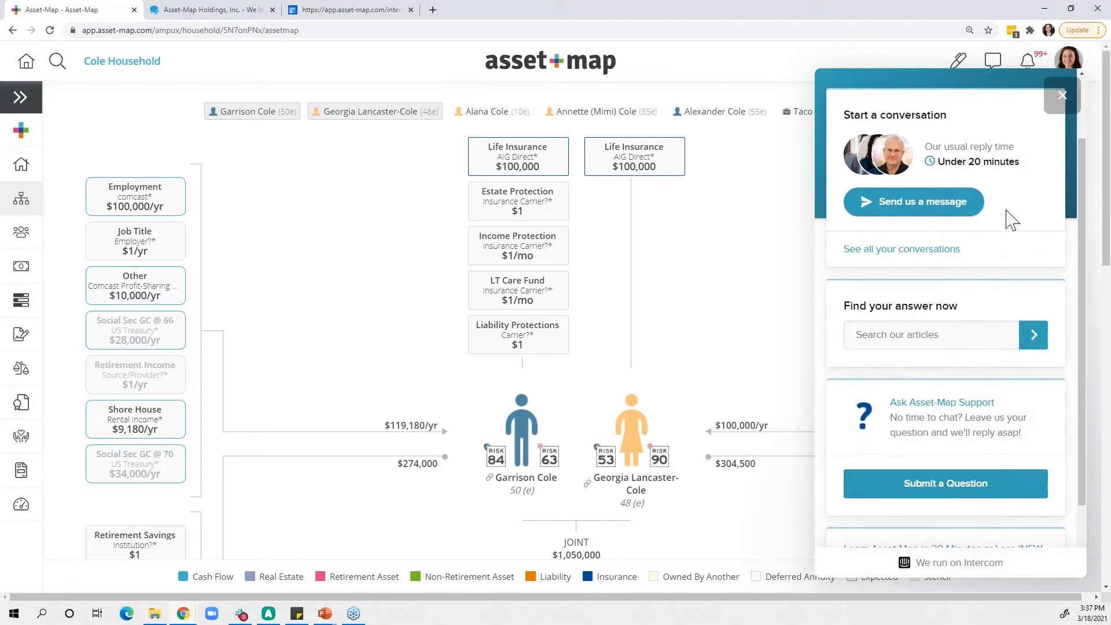
left_click(1063, 97)
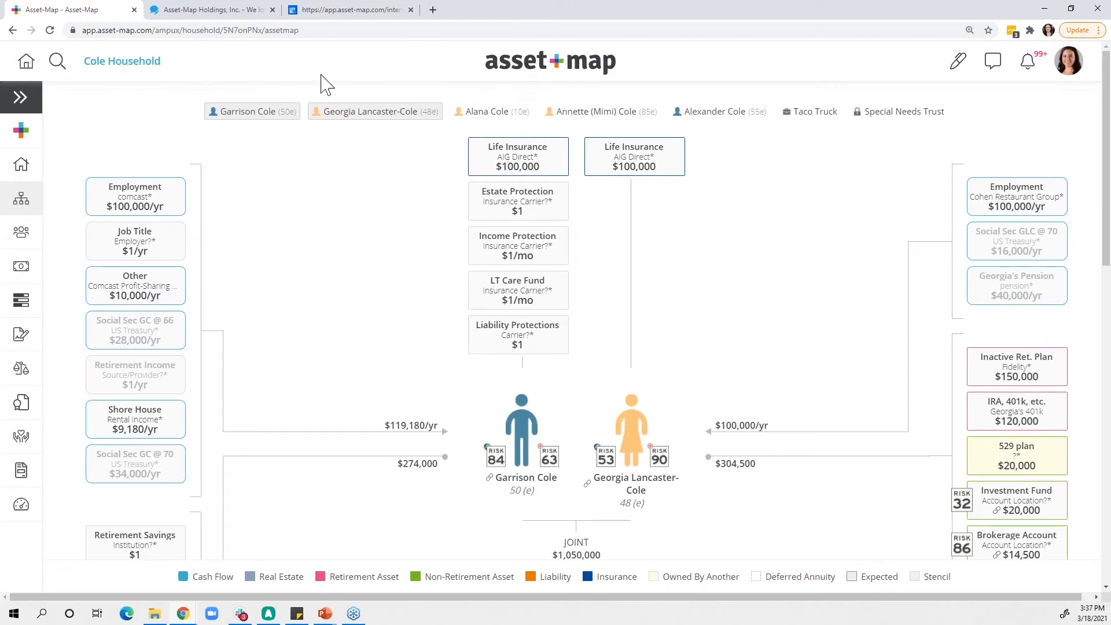
left_click(522, 69)
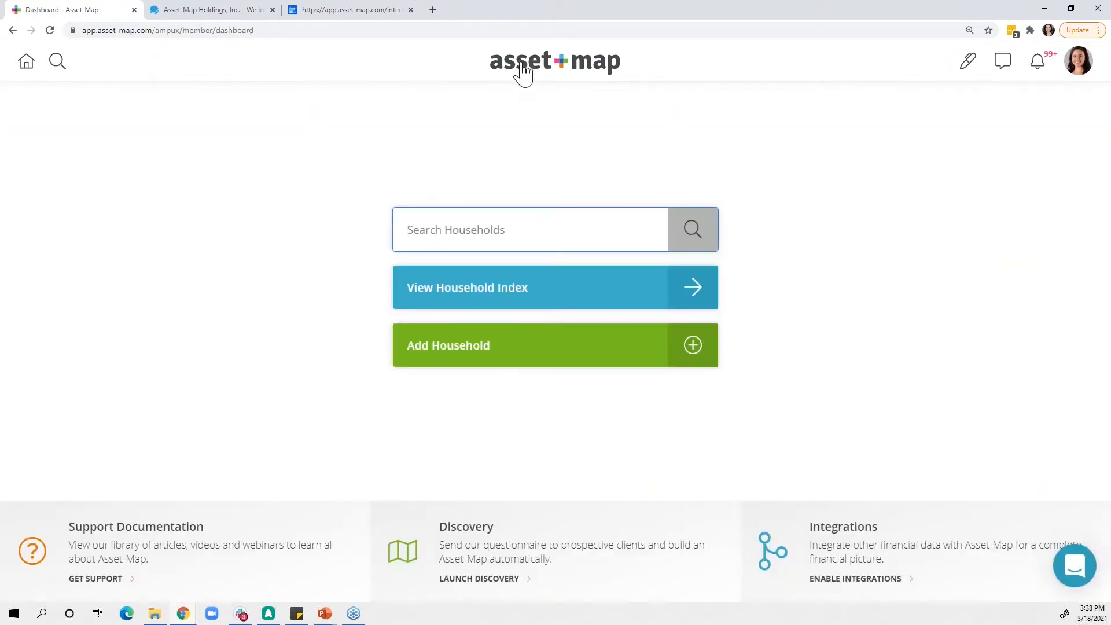